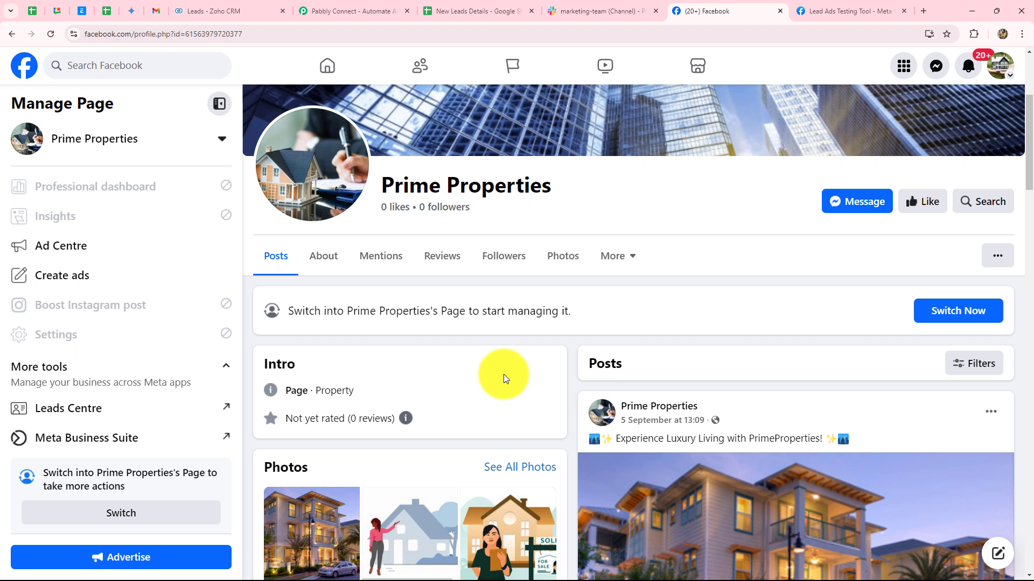
# Step: Review the New Leads Details sheet, the Zoho CRM leads list, the Slack marketing-team channel and the Prime Properties Facebook page
pyautogui.click(466, 12)
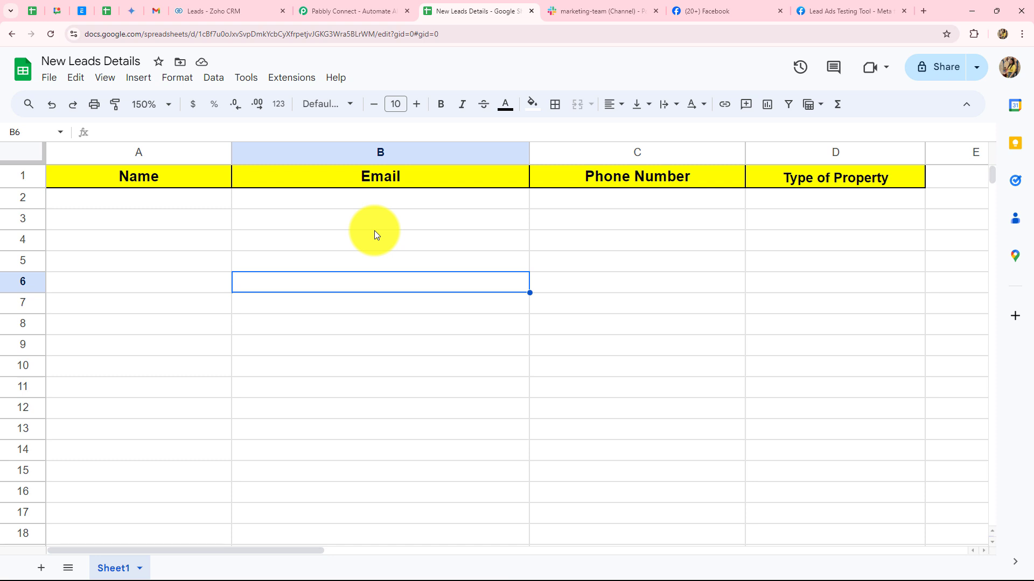
pyautogui.click(254, 6)
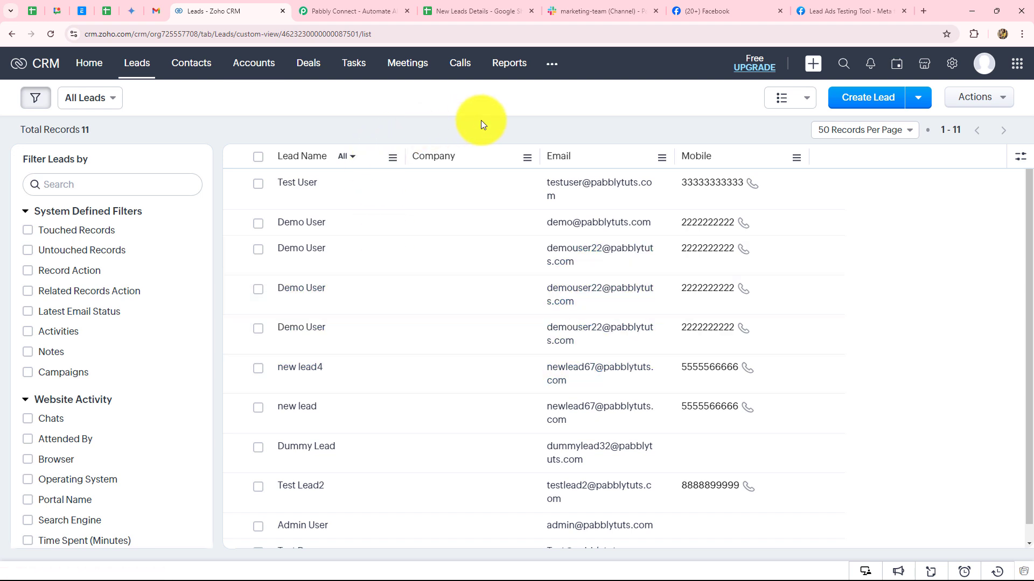
pyautogui.click(573, 11)
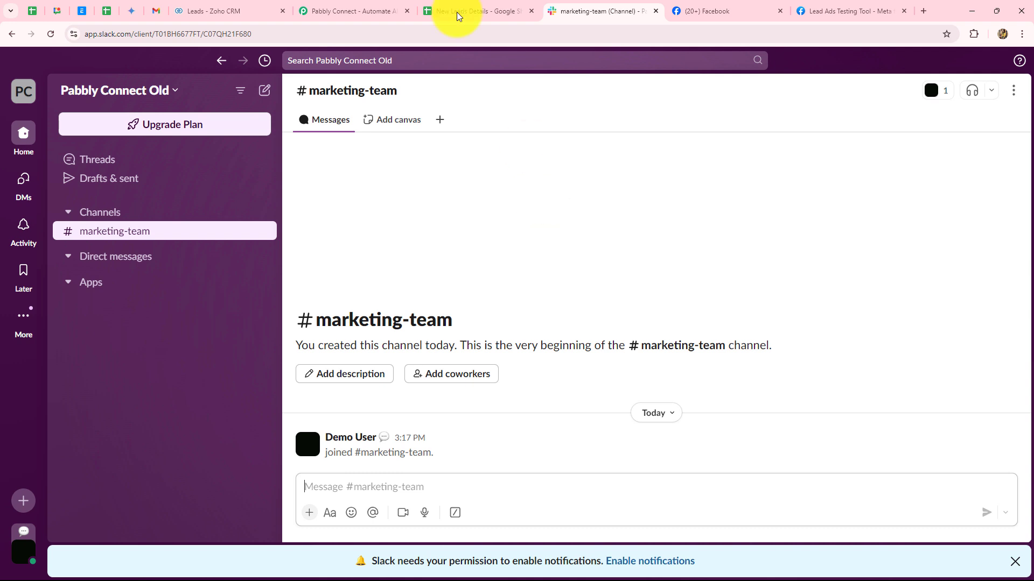
pyautogui.click(389, 16)
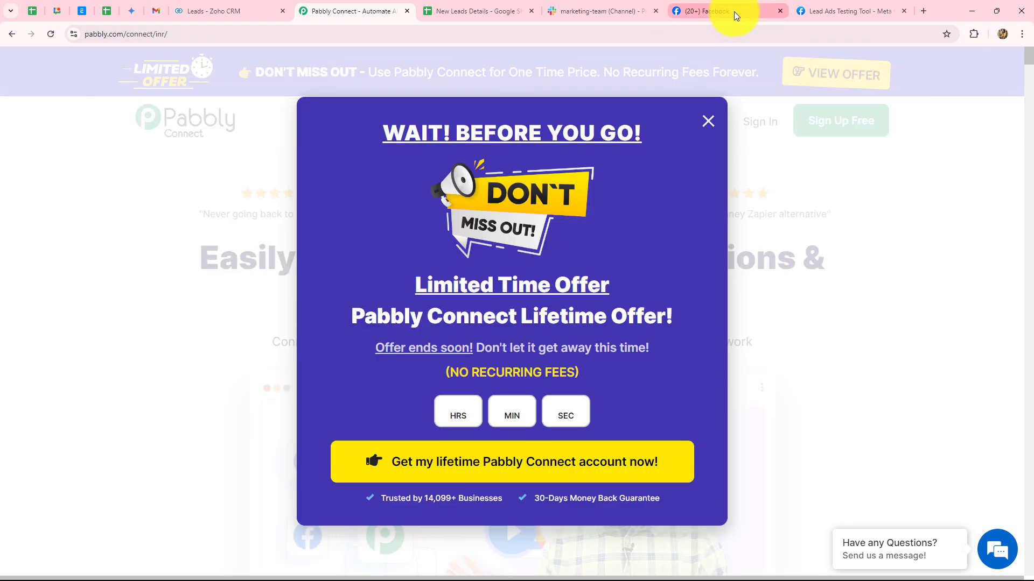
pyautogui.click(735, 11)
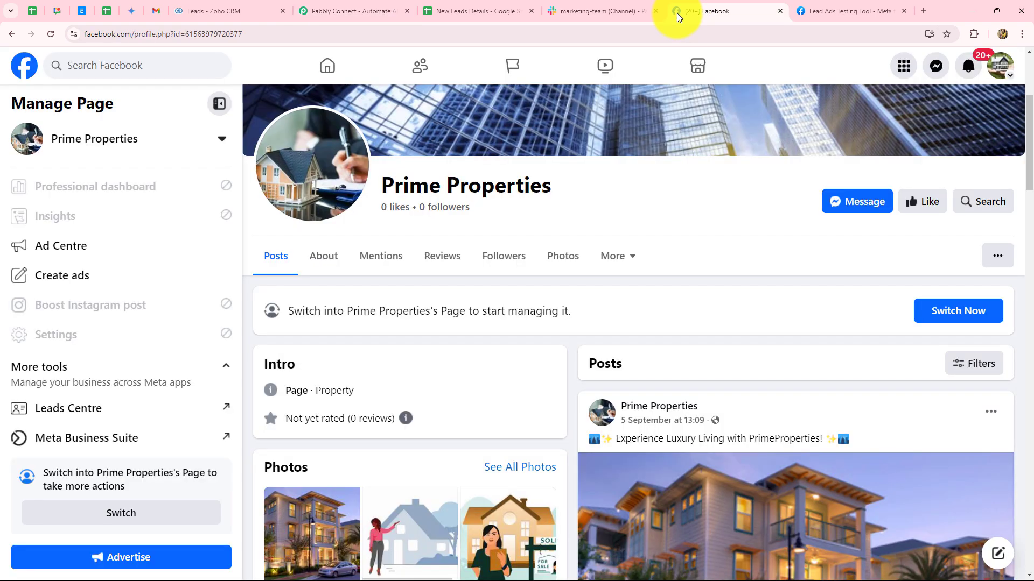
pyautogui.click(470, 5)
pyautogui.click(235, 12)
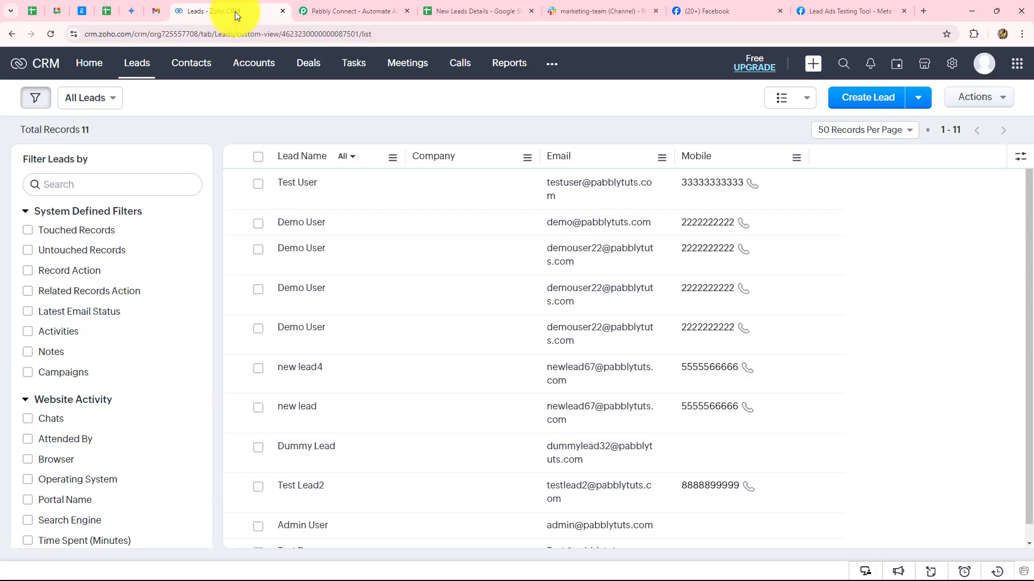
pyautogui.click(591, 11)
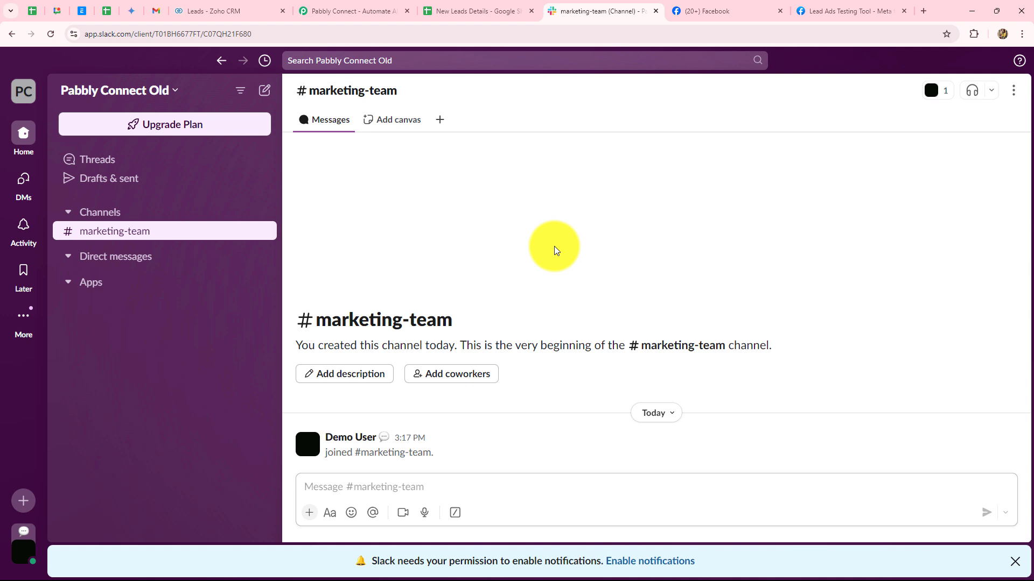
# Step: Switch to the Pabbly Connect website, dismiss the lifetime offer pop-up and read the headline and tagline
pyautogui.click(356, 11)
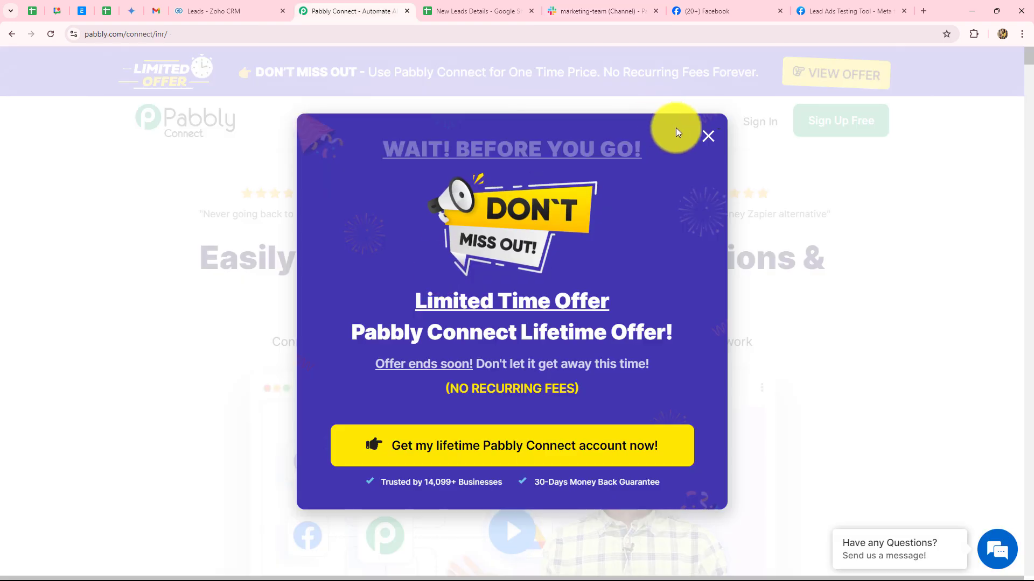
pyautogui.click(707, 135)
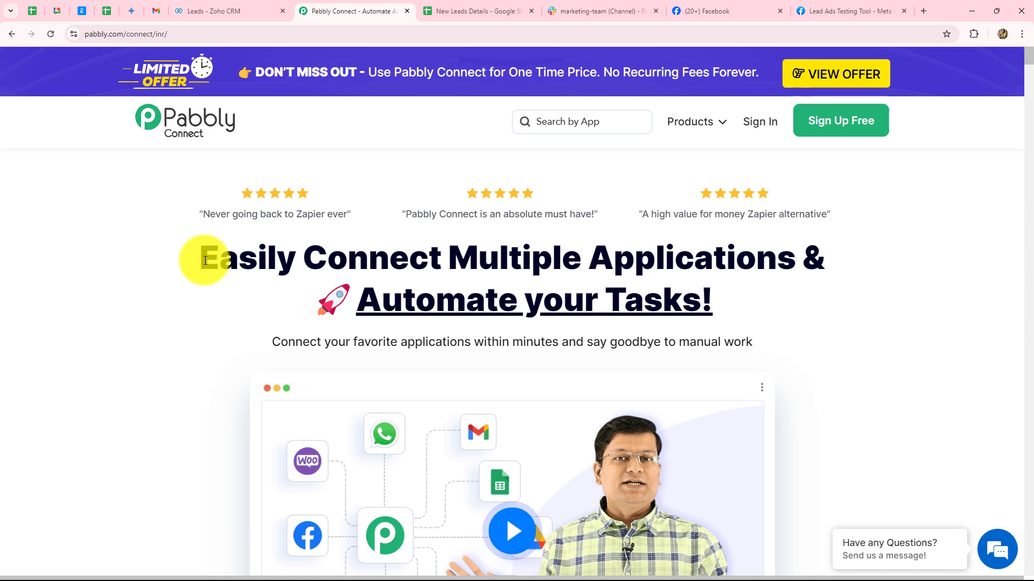
pyautogui.moveTo(198, 259); pyautogui.dragTo(797, 319)
pyautogui.click(798, 319)
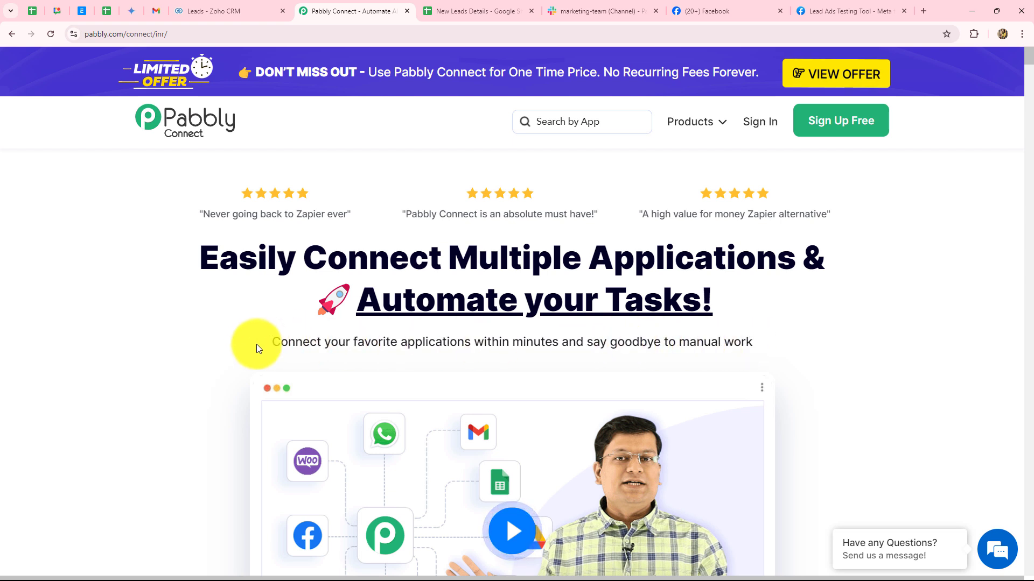
pyautogui.moveTo(272, 344); pyautogui.dragTo(754, 344)
pyautogui.click(234, 345)
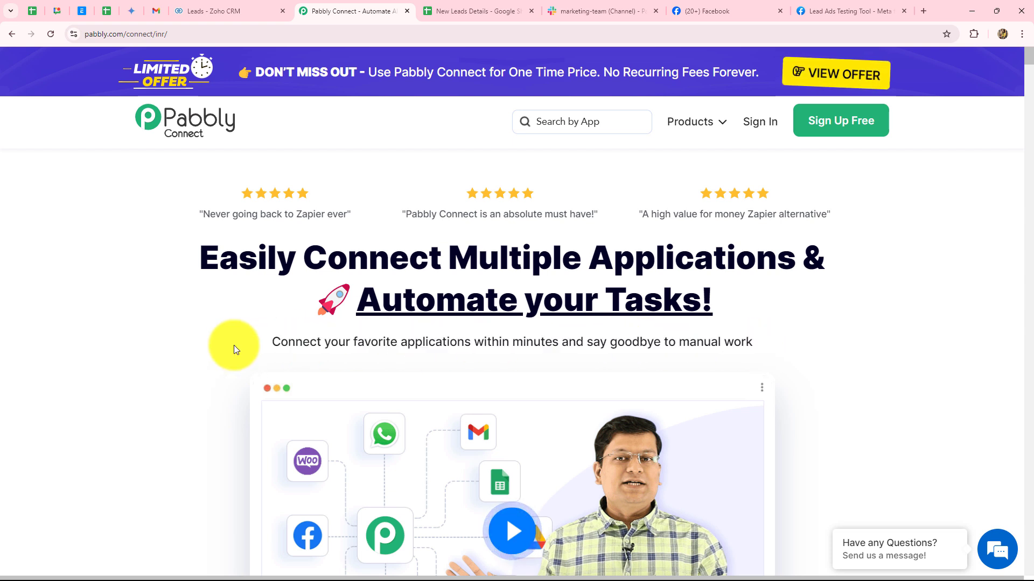
# Step: Sign in to Pabbly and open the Pabbly Connect dashboard from the All Pabbly Apps page
pyautogui.click(759, 120)
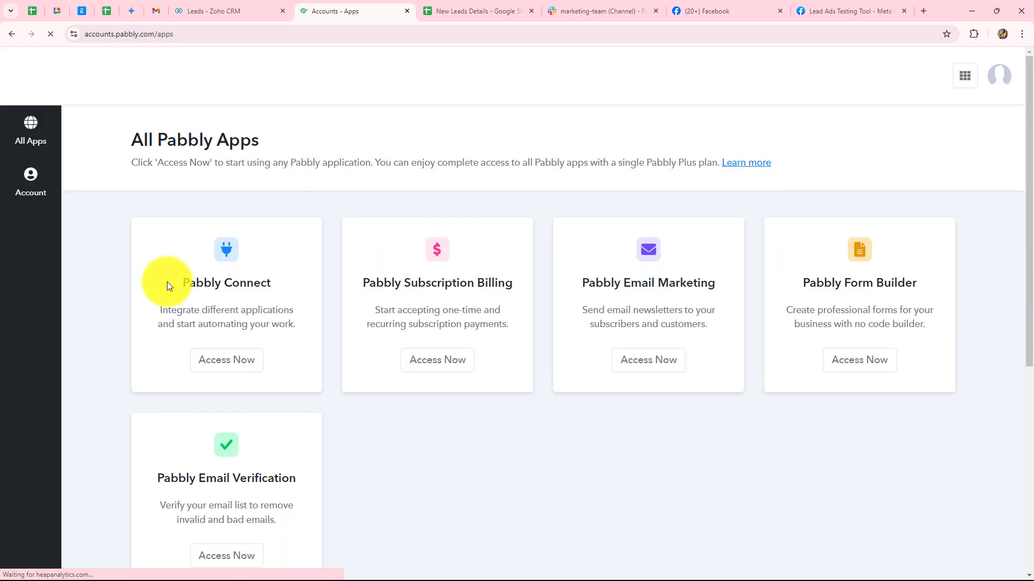
pyautogui.scroll(-3, 669, 429)
pyautogui.scroll(3, 669, 429)
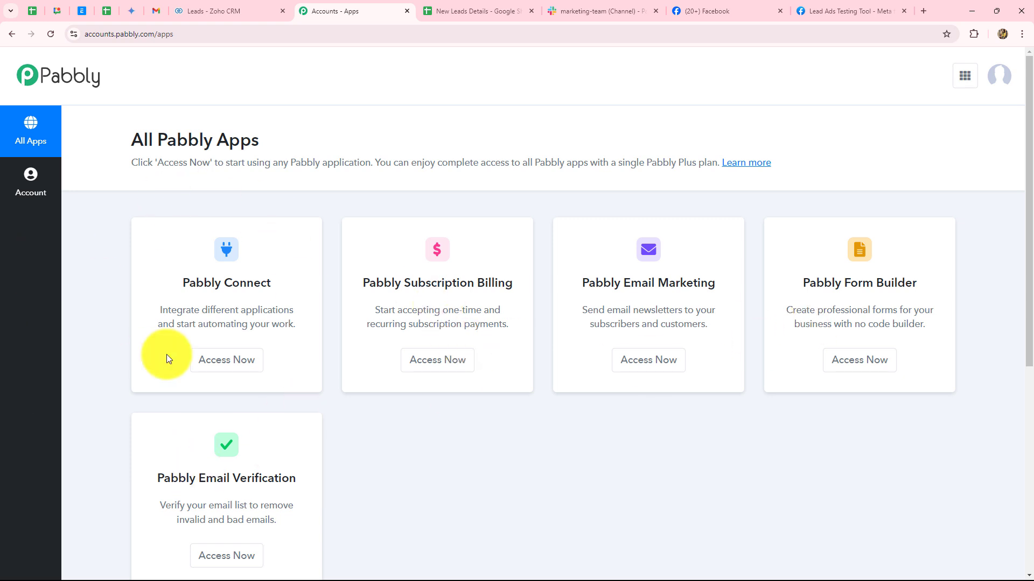
pyautogui.moveTo(185, 284); pyautogui.dragTo(290, 284)
pyautogui.click(222, 359)
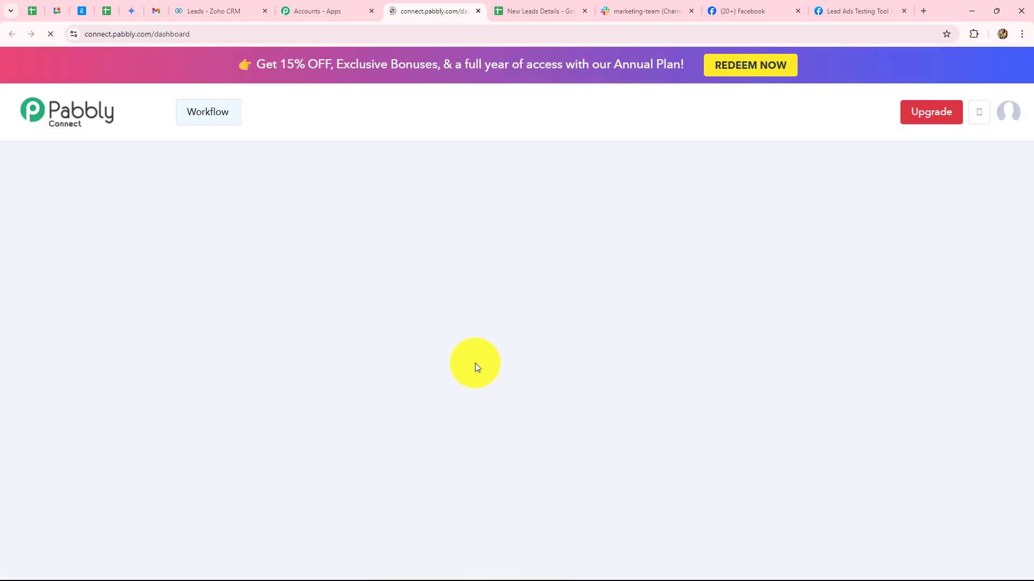
# Step: Create a workflow named "Automate Lead Management with Pabbly Connect" in the Automations for Lead Management folder
pyautogui.scroll(-3, 474, 363)
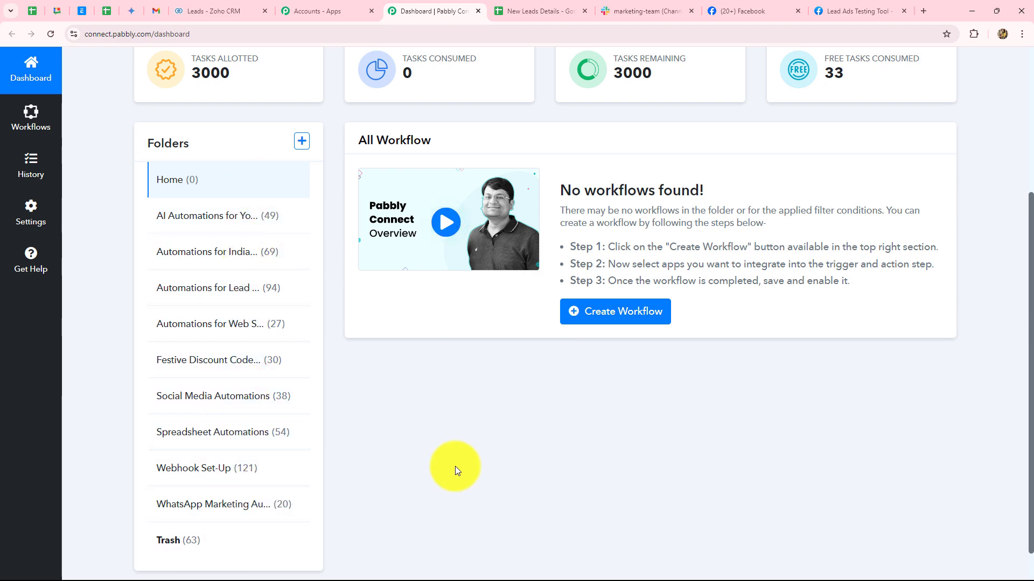
pyautogui.scroll(4, 455, 466)
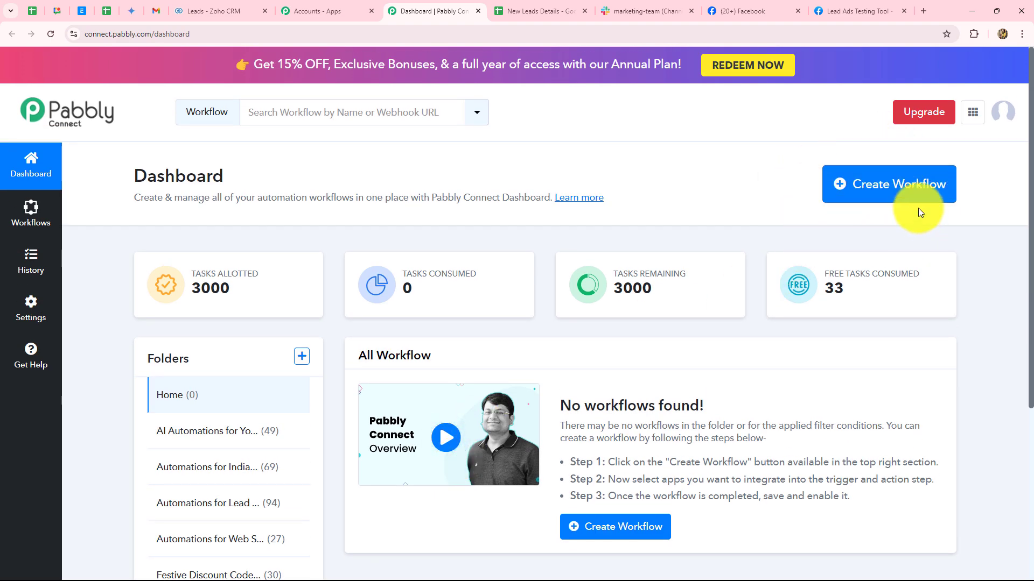
pyautogui.click(905, 195)
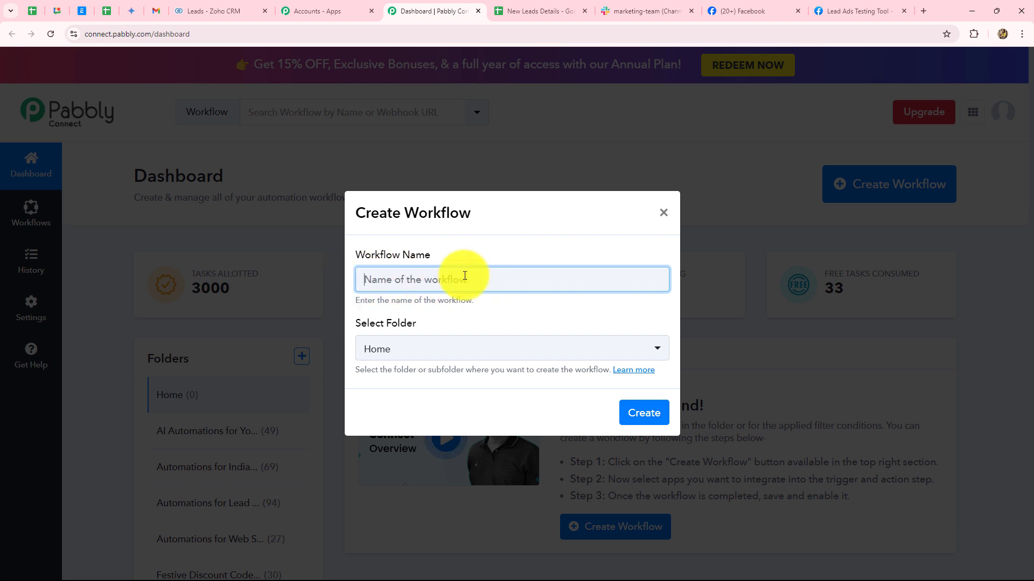
pyautogui.write('Automate Lead Management with Pabbly Connect')
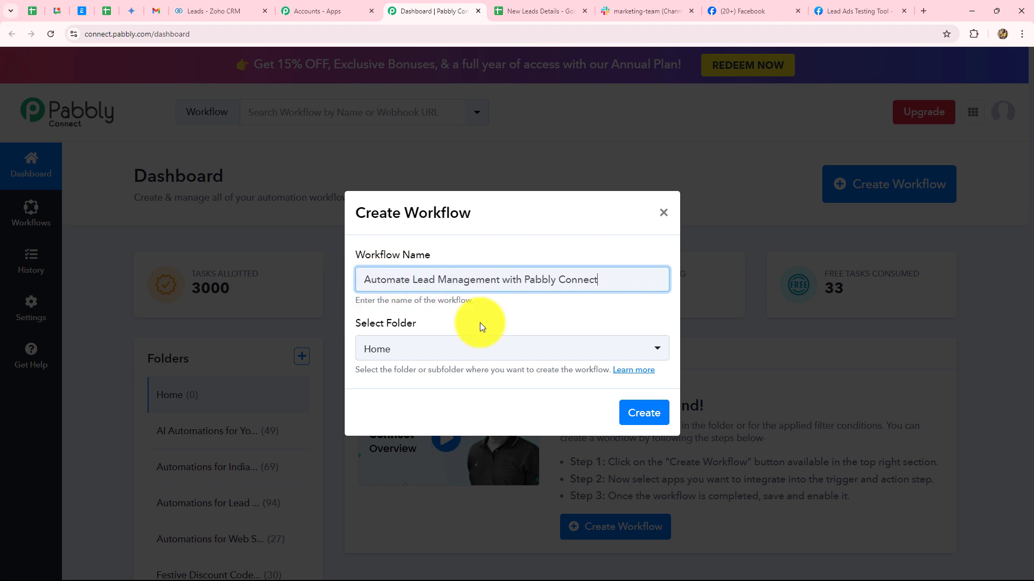
pyautogui.click(480, 322)
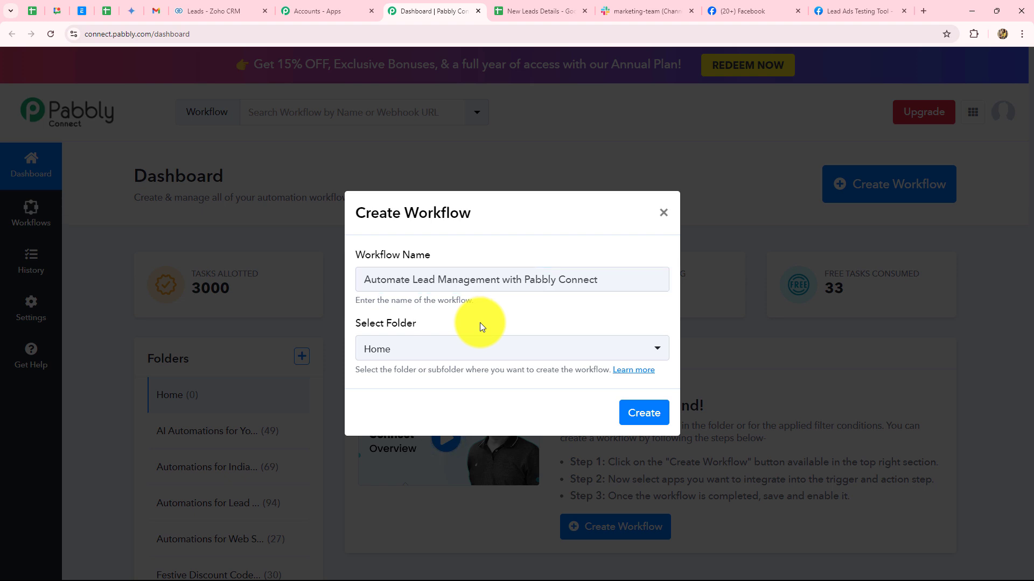
pyautogui.click(466, 357)
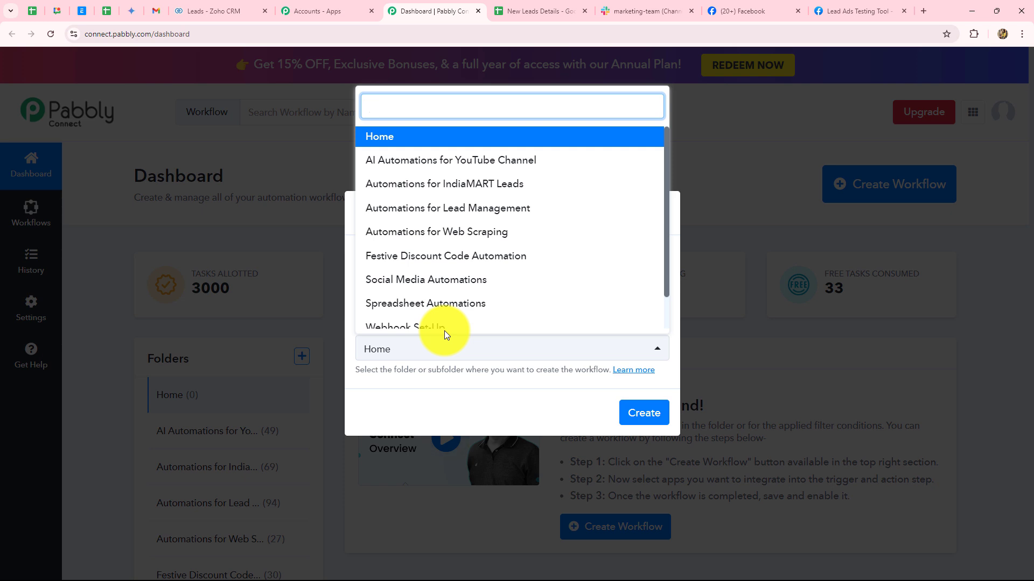
pyautogui.click(457, 212)
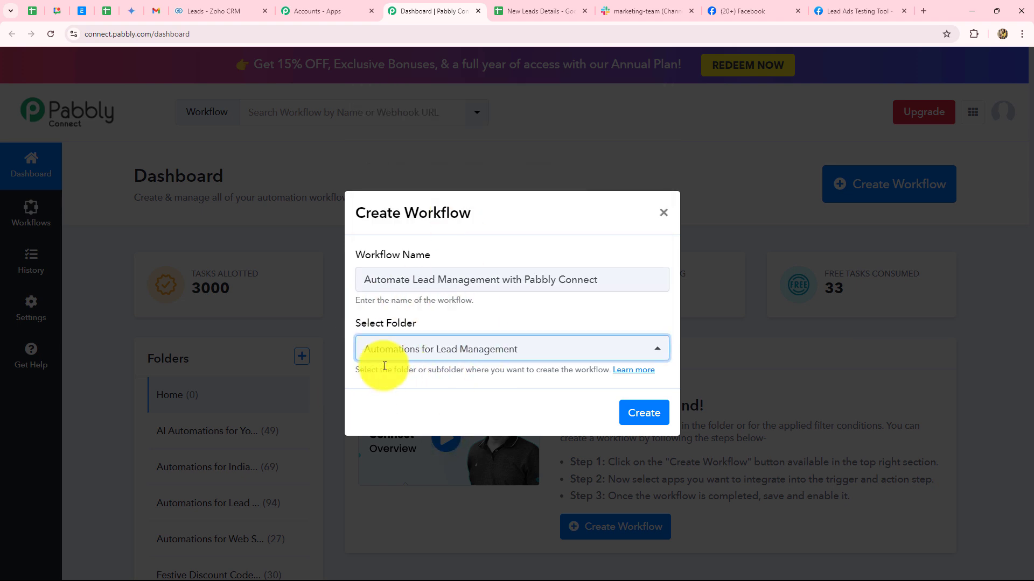
pyautogui.click(621, 409)
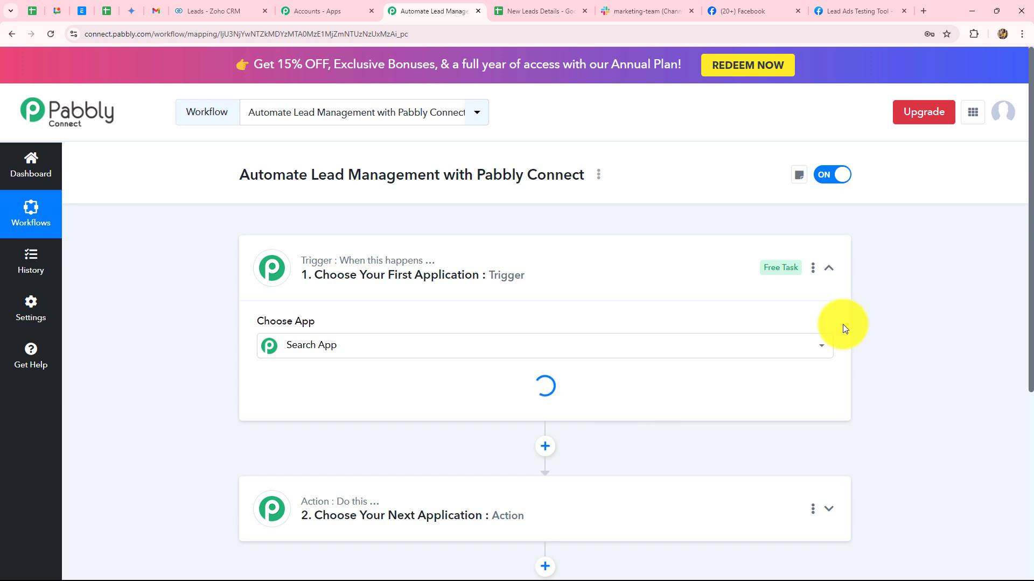
# Step: Collapse the trigger step and look over the workflow outline, the New Leads Details sheet and the Prime Properties Facebook page
pyautogui.click(832, 269)
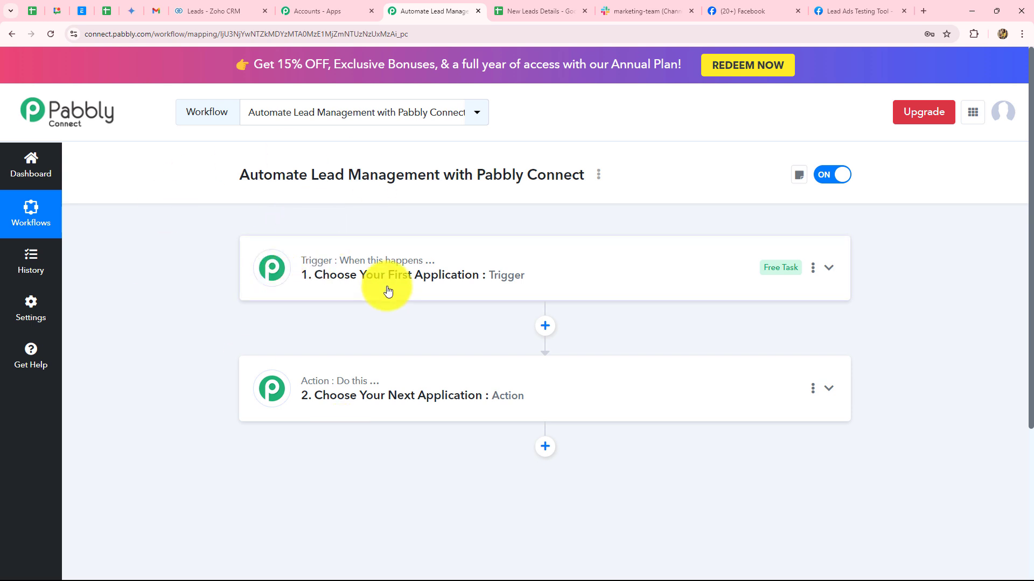
pyautogui.click(528, 10)
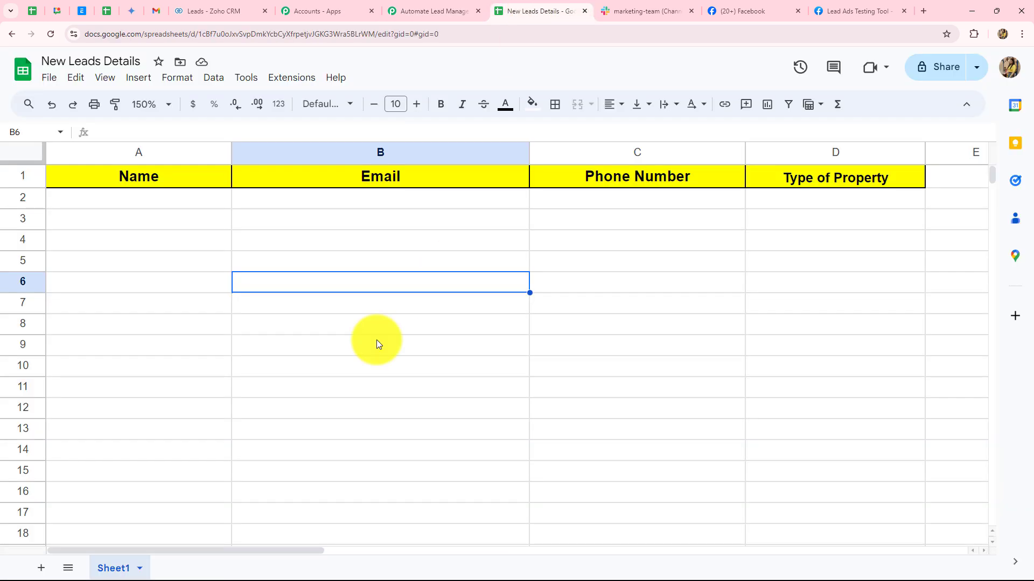
pyautogui.click(424, 12)
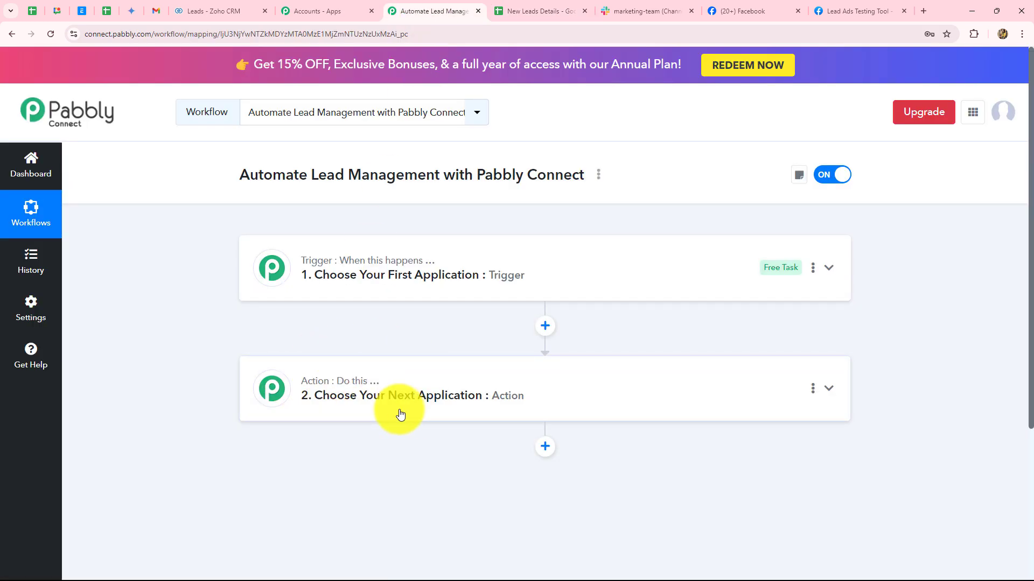
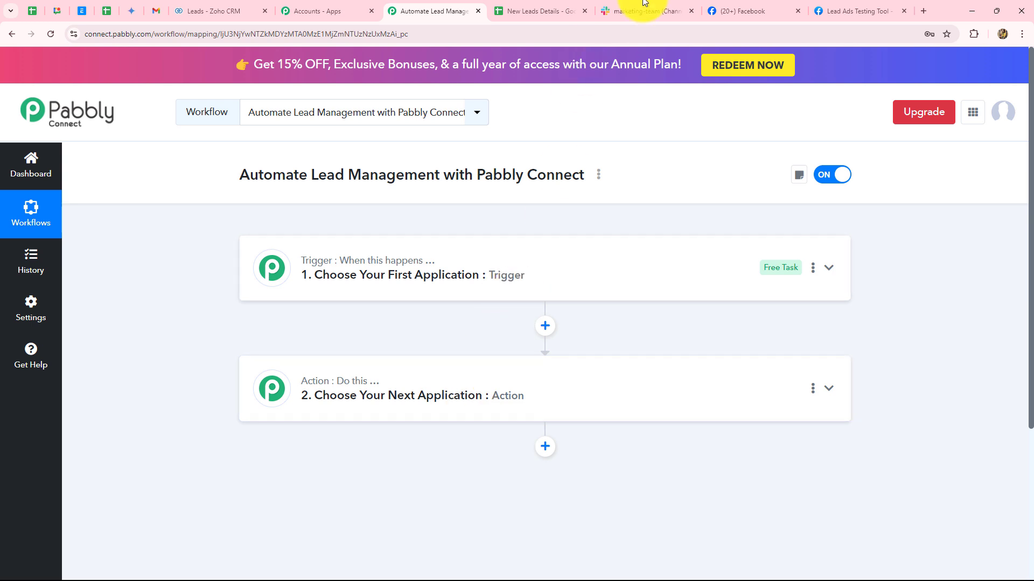
pyautogui.click(717, 8)
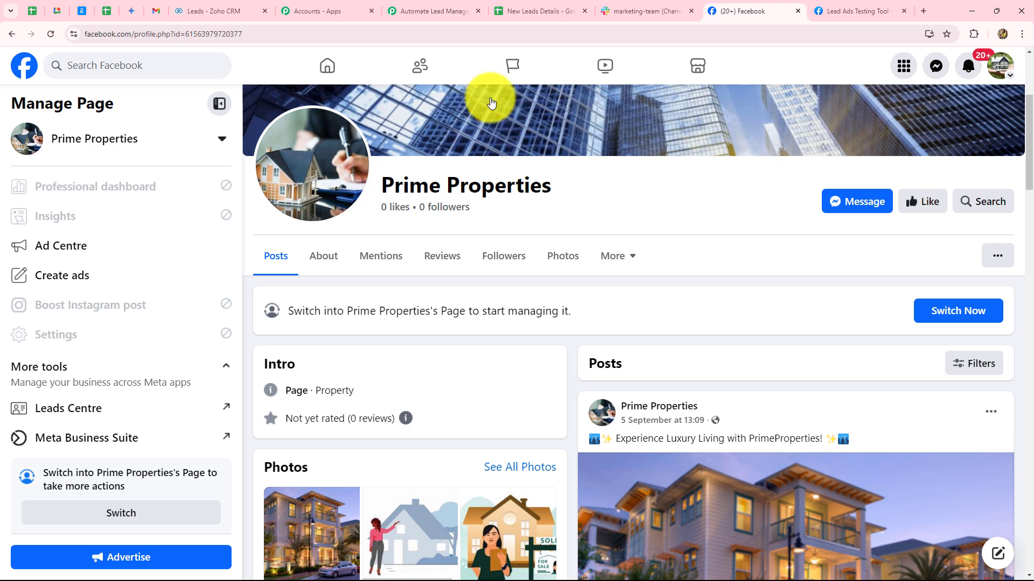
pyautogui.click(410, 12)
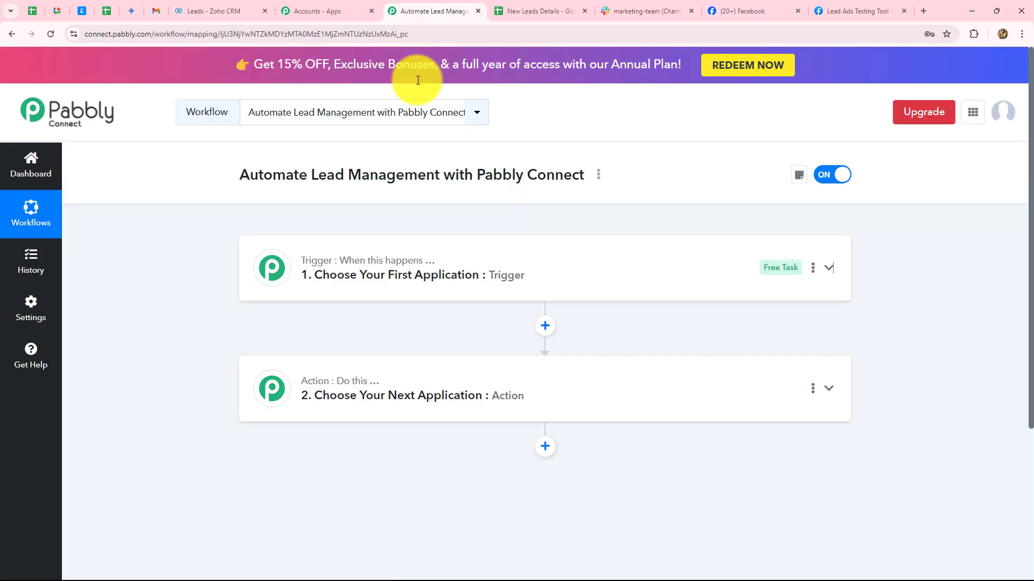
# Step: Set the workflow's trigger to Facebook Lead Ads with the New Lead (Instant) event
pyautogui.click(328, 272)
pyautogui.click(300, 354)
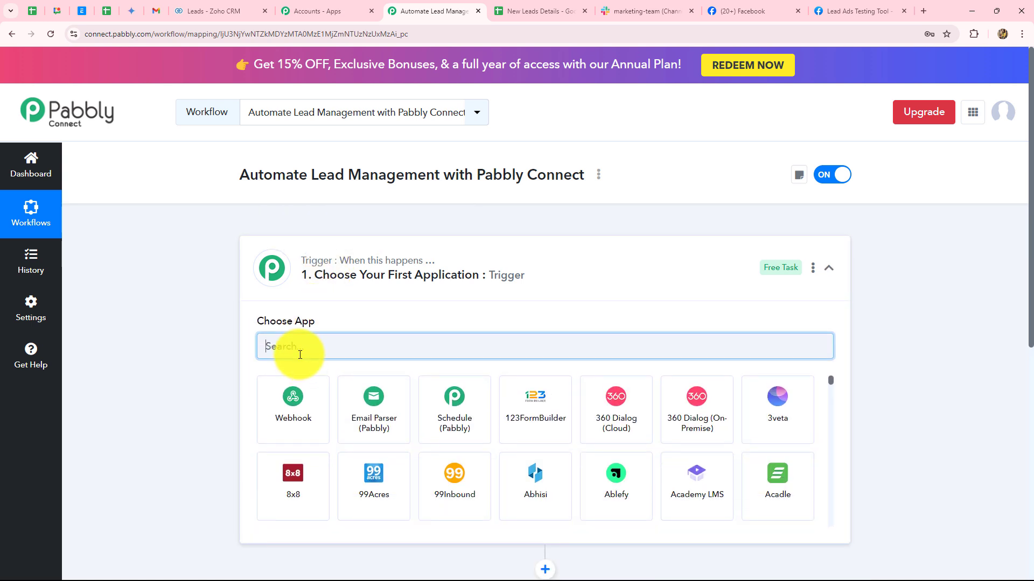
pyautogui.write('Face')
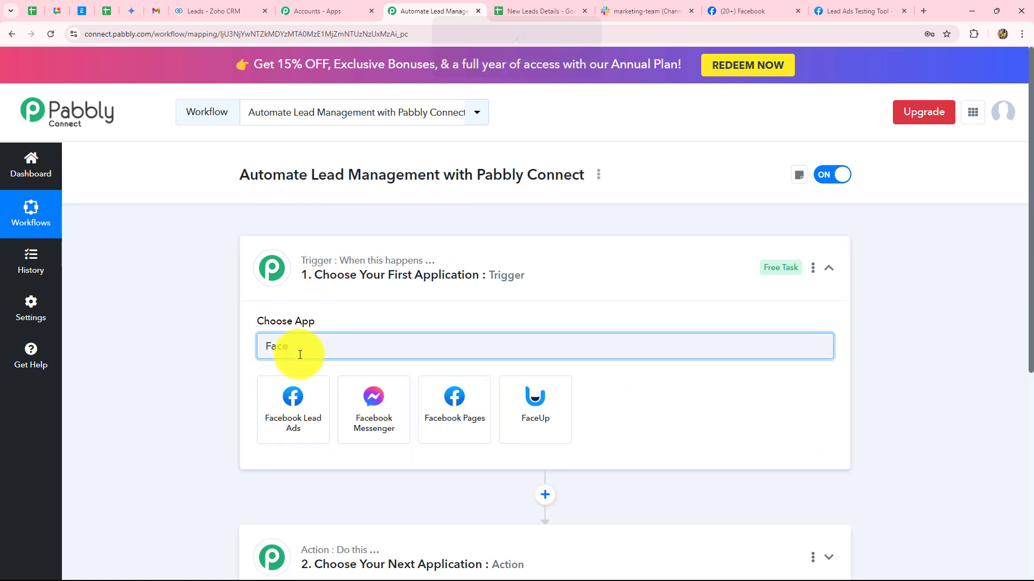
pyautogui.click(300, 399)
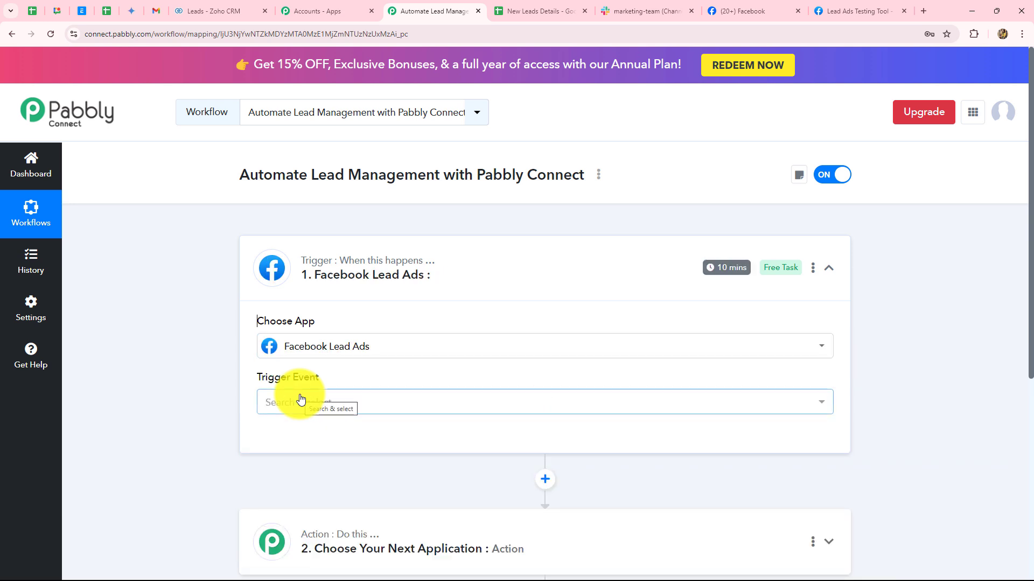
pyautogui.scroll(-2, 932, 384)
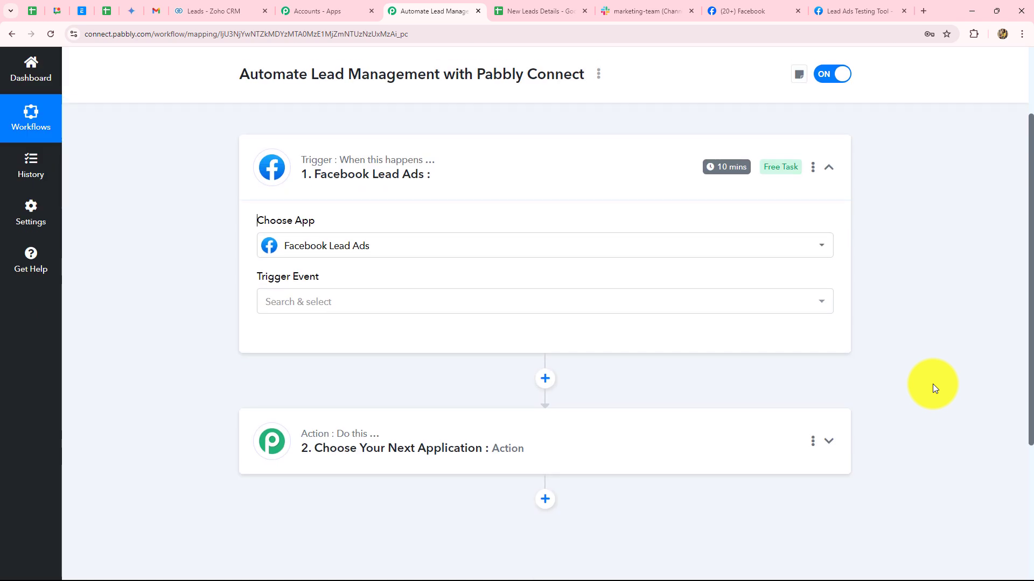
pyautogui.scroll(1, 932, 384)
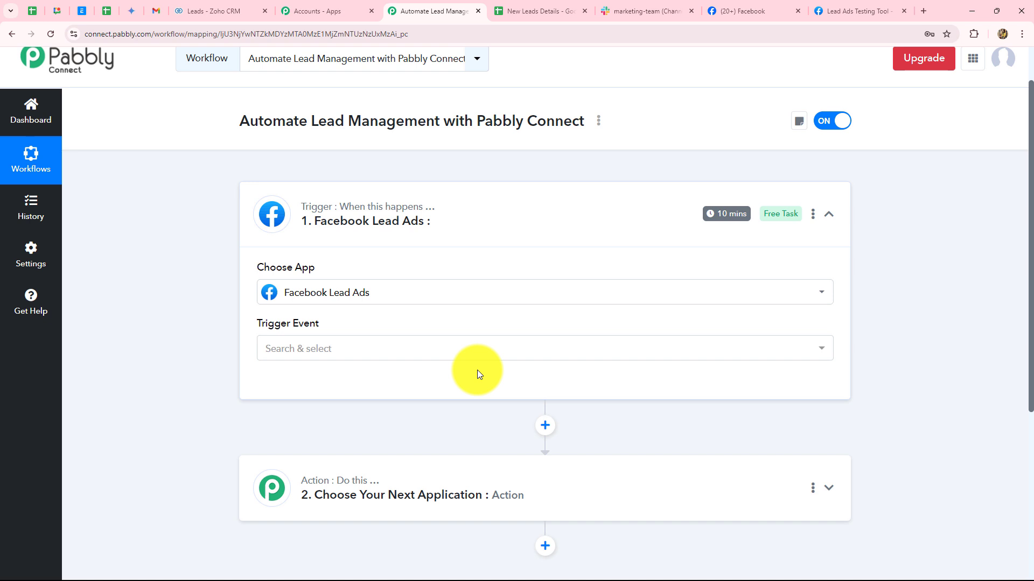
pyautogui.click(293, 344)
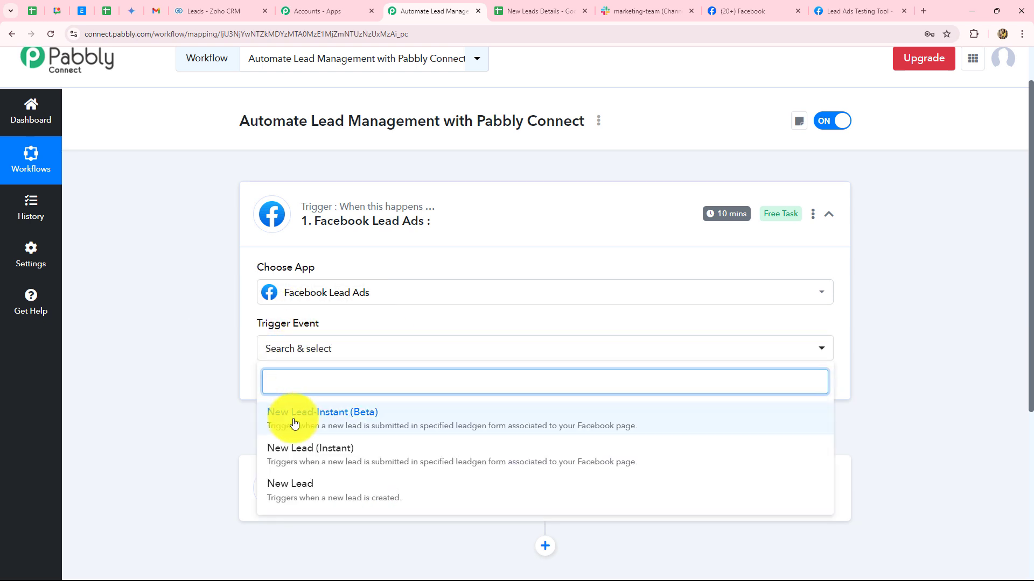
pyautogui.click(290, 450)
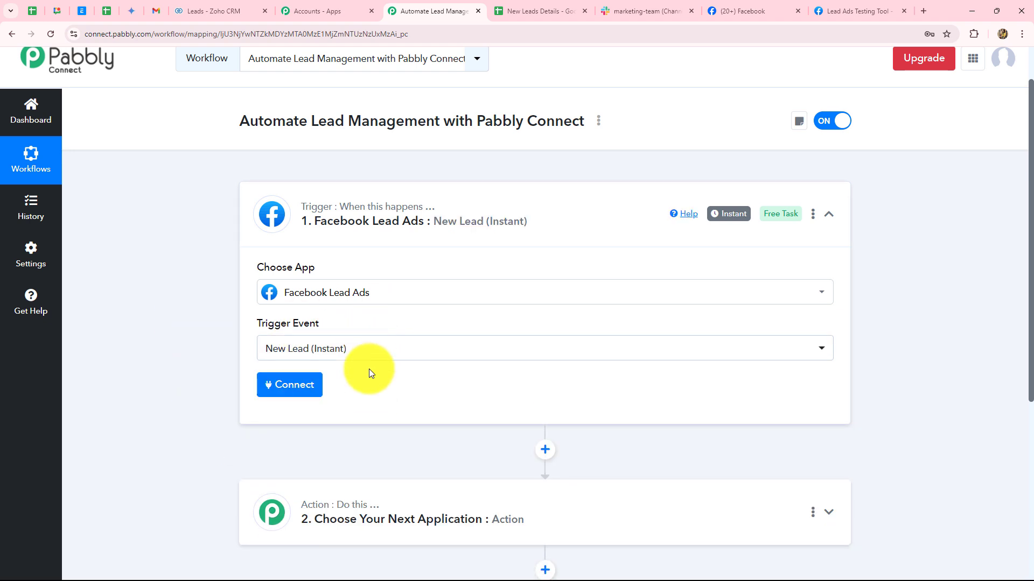
# Step: Open the connection settings of the Facebook Lead Ads trigger
pyautogui.scroll(-2, 371, 373)
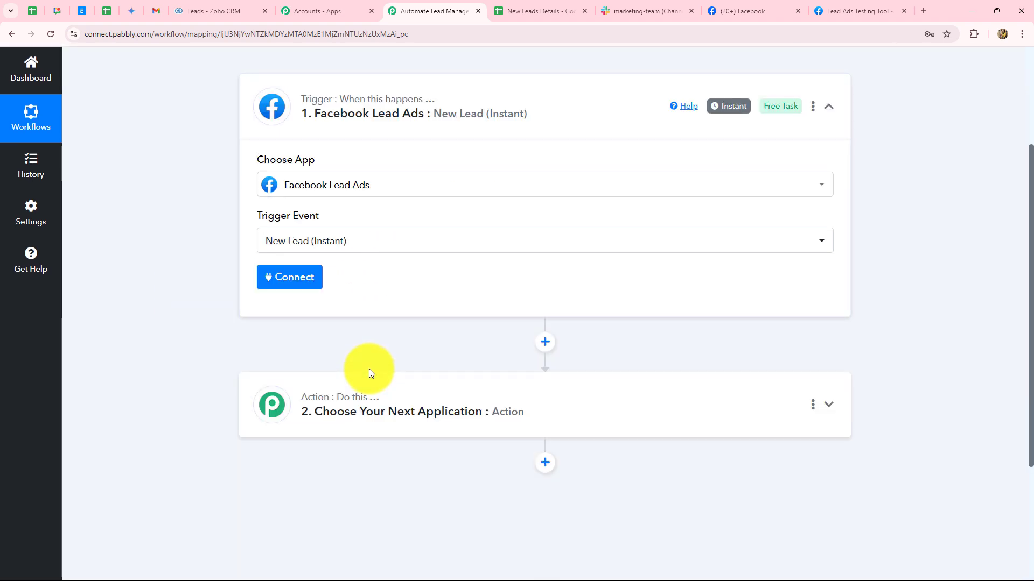
pyautogui.click(289, 277)
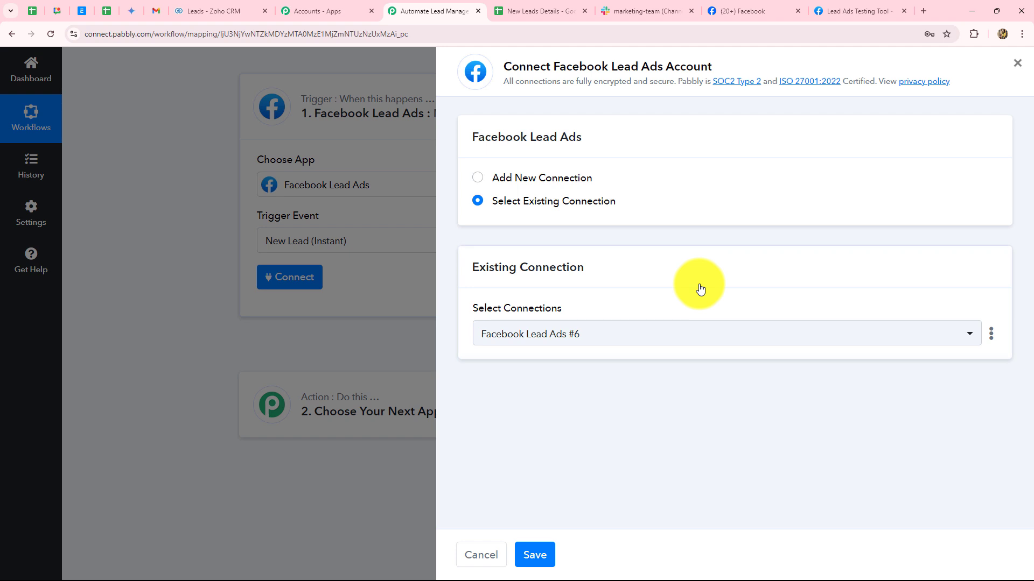
# Step: Go to Facebook, switch into the Prime Properties page profile and dismiss the browser's notification request
pyautogui.click(727, 16)
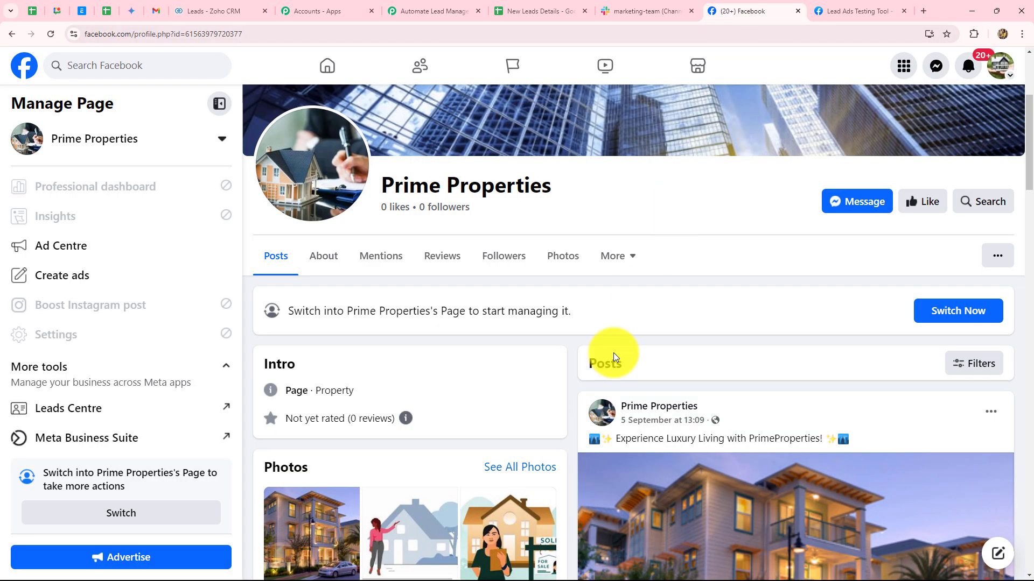
pyautogui.click(107, 521)
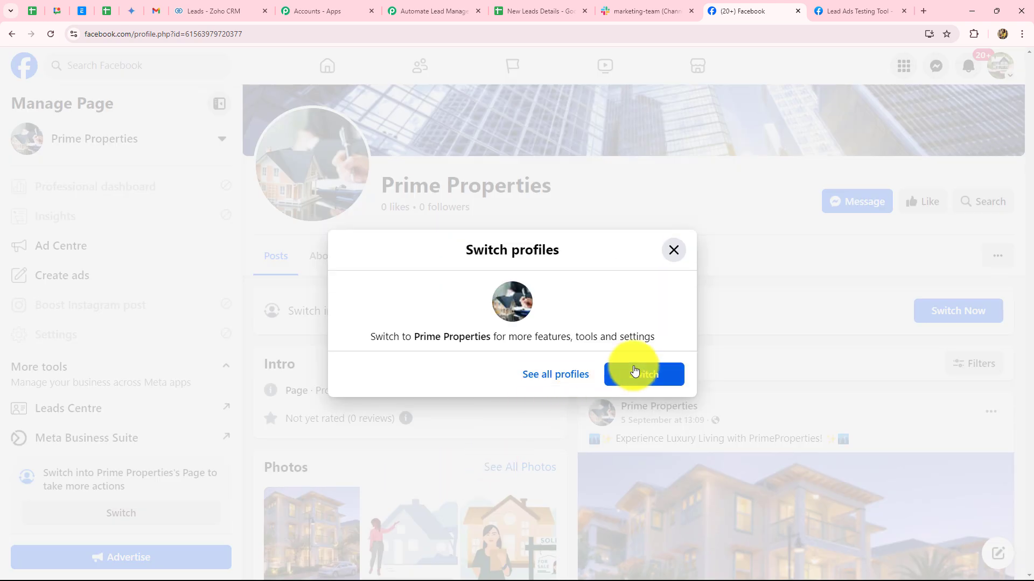
pyautogui.click(634, 372)
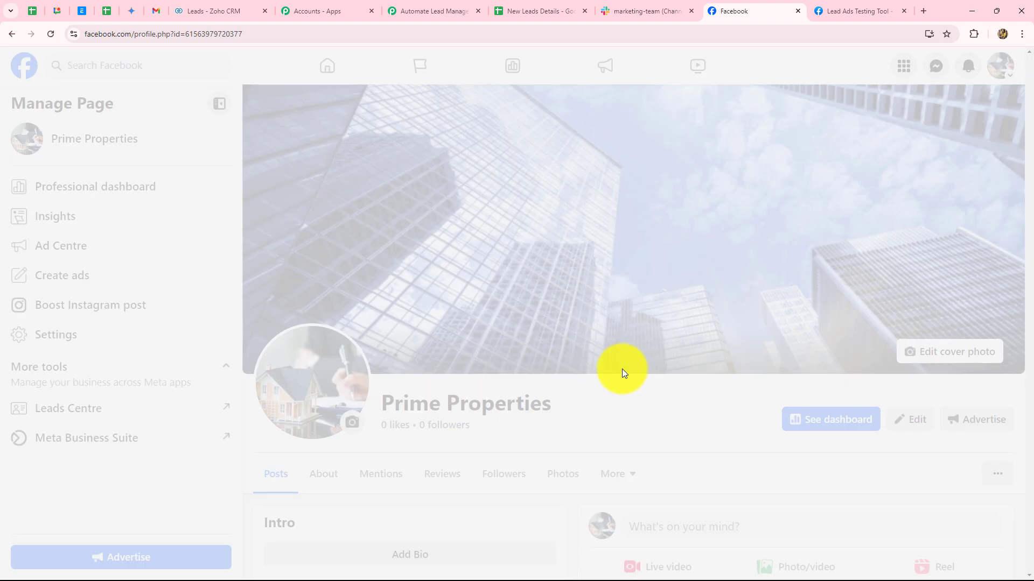
pyautogui.click(212, 473)
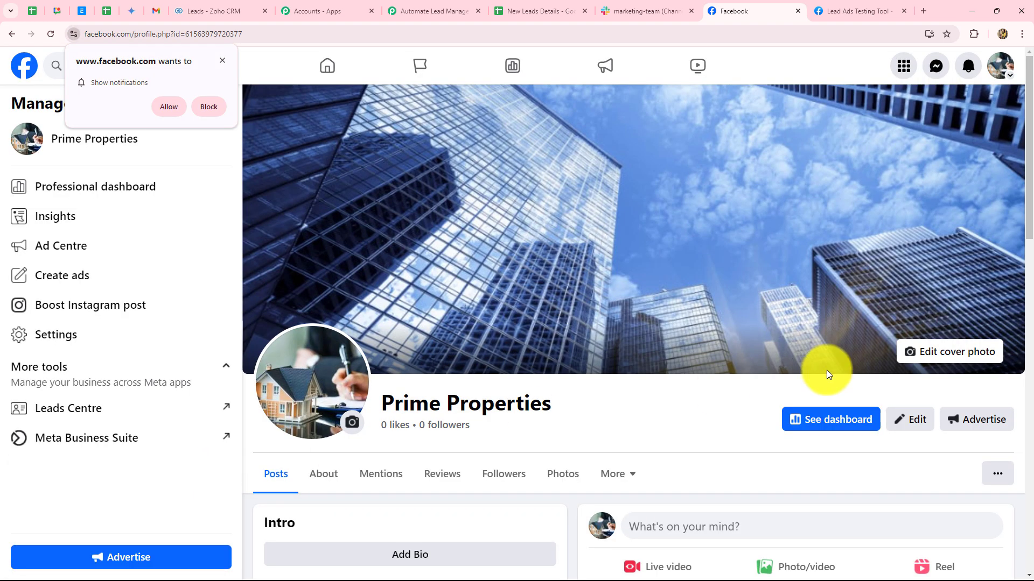
pyautogui.click(222, 60)
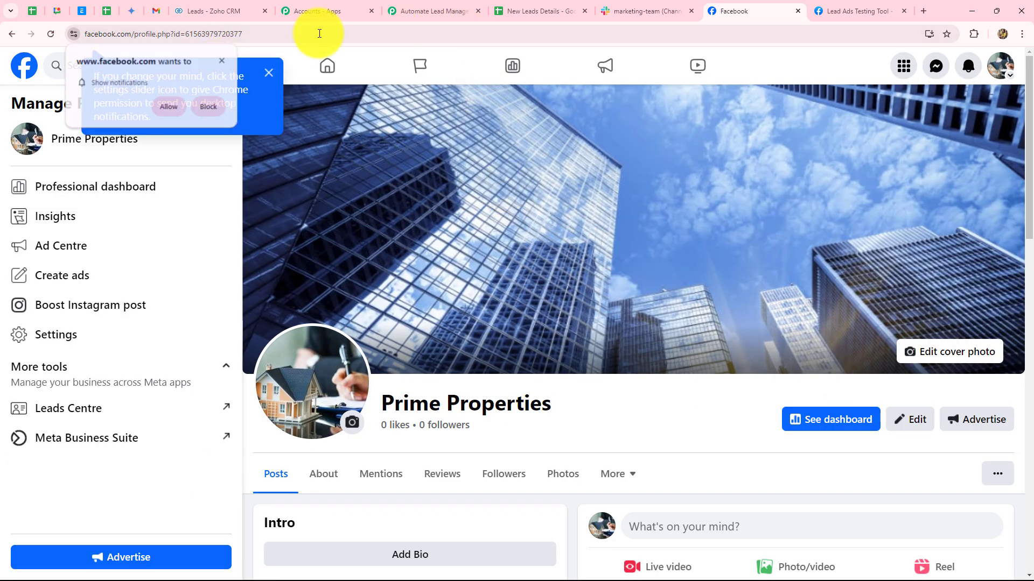
# Step: Return to Pabbly Connect and authorize a new Facebook Lead Ads connection for the trigger with the previously used Facebook account
pyautogui.click(416, 11)
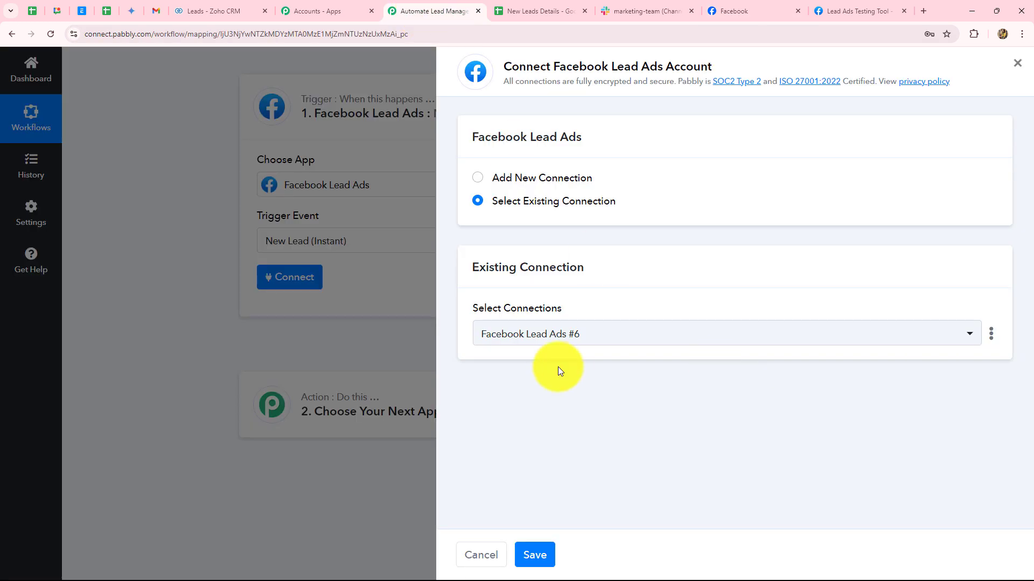
pyautogui.click(476, 179)
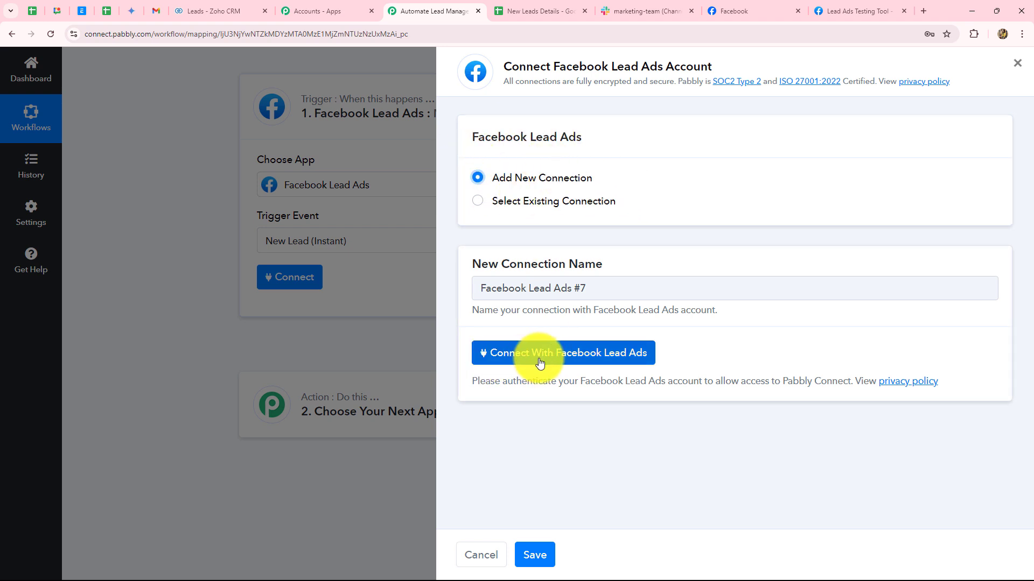
pyautogui.click(560, 363)
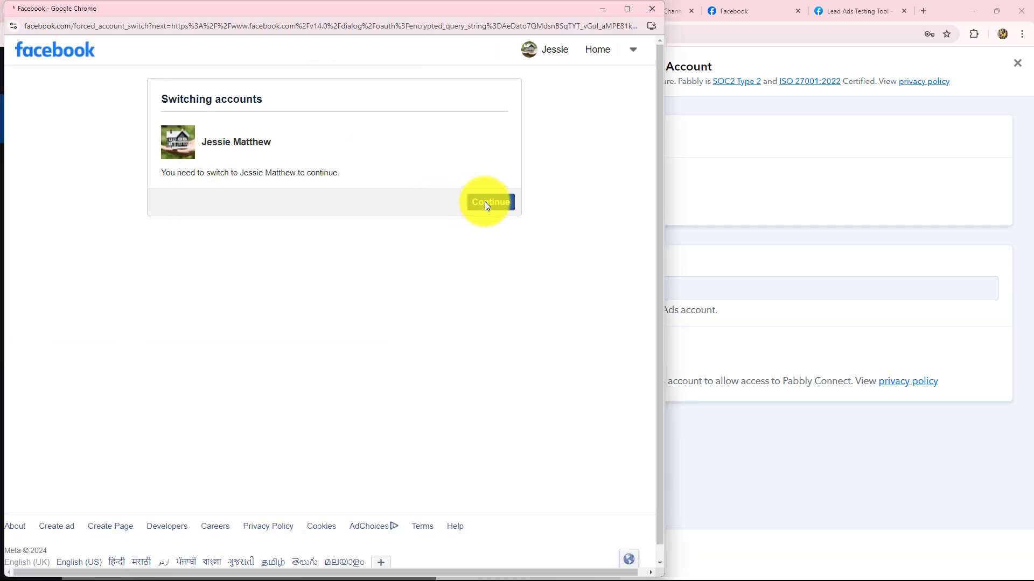
pyautogui.click(484, 202)
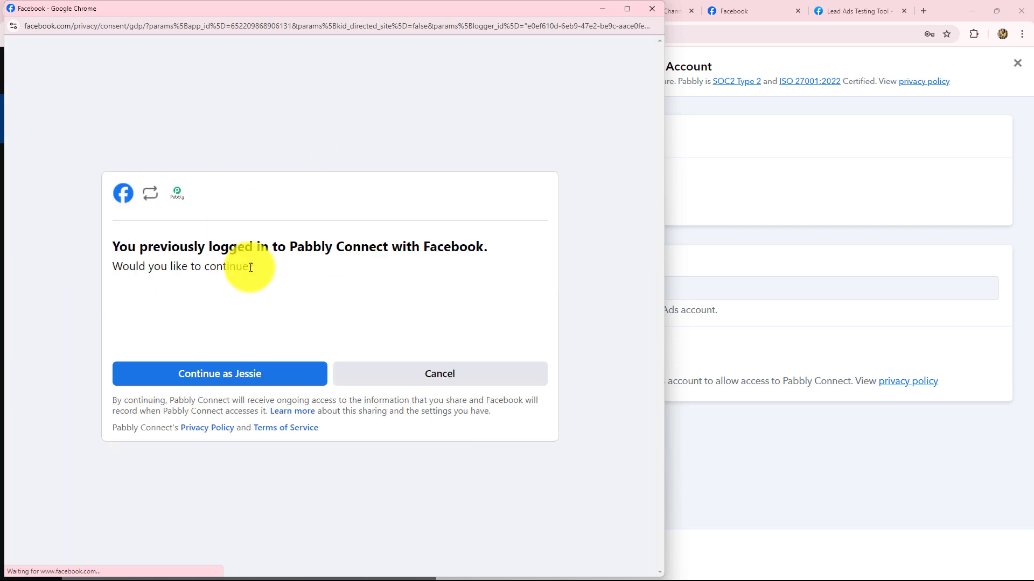
pyautogui.click(207, 377)
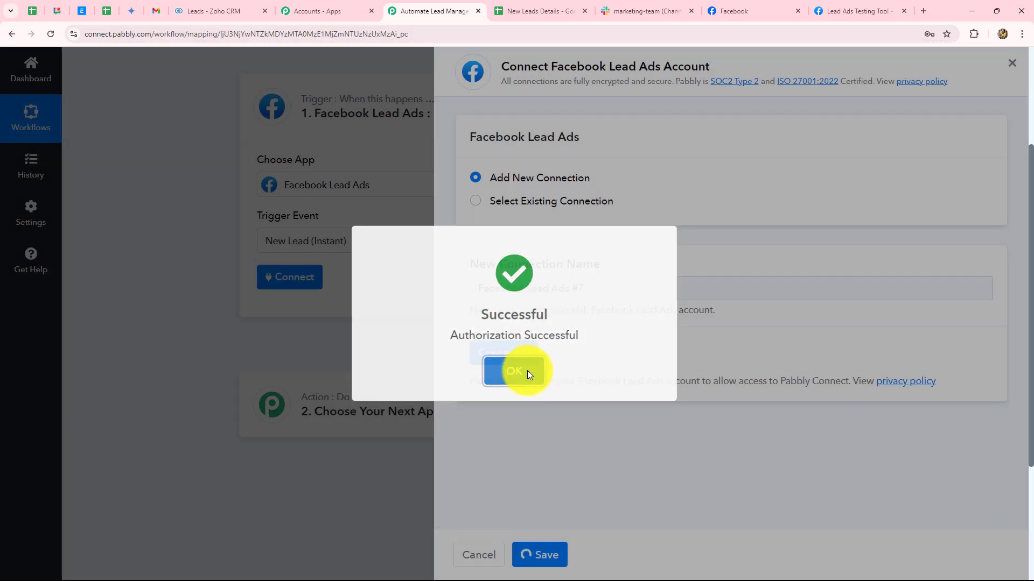
pyautogui.click(528, 370)
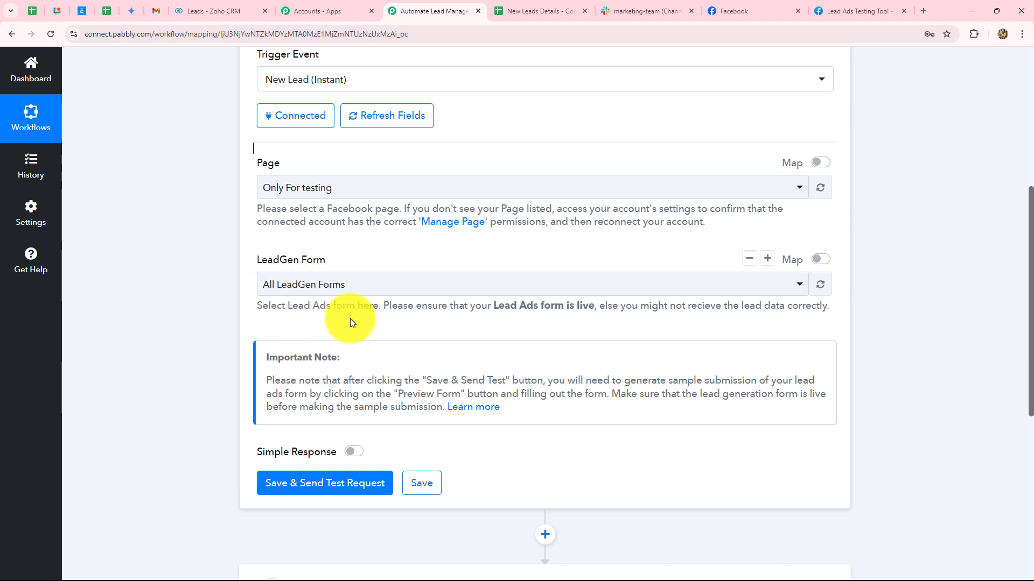
# Step: Check the page name on Facebook, and set the trigger's page to Prime Properties and its LeadGen form to Lead Form New
pyautogui.click(751, 9)
pyautogui.click(386, 404)
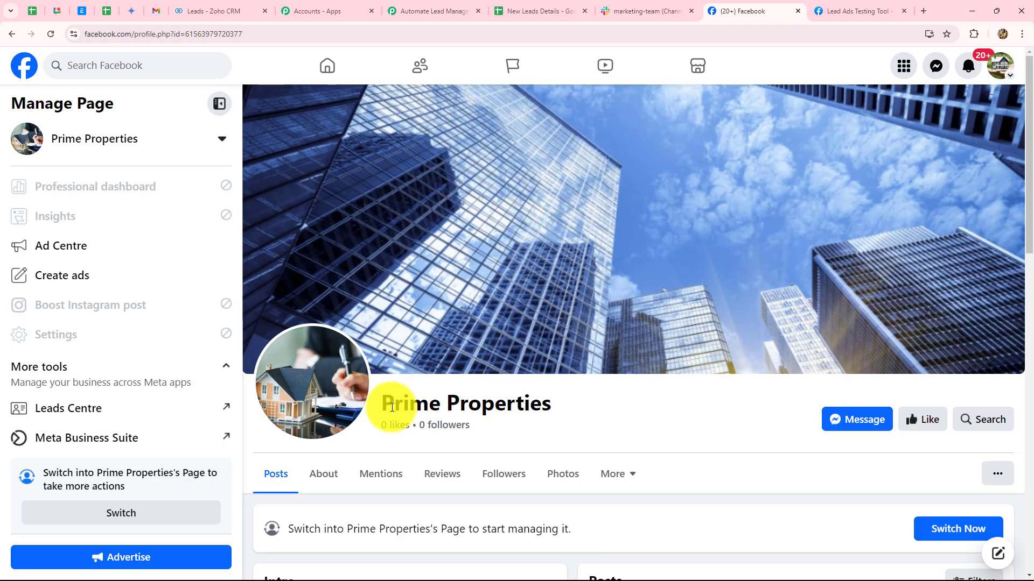
pyautogui.moveTo(381, 404); pyautogui.dragTo(612, 403)
pyautogui.scroll(-3, 613, 403)
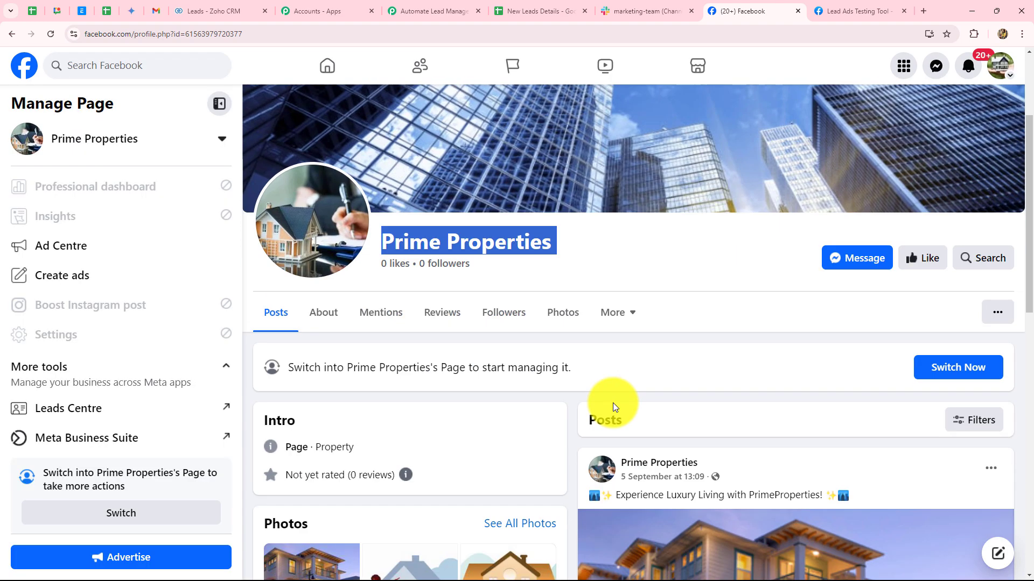
pyautogui.click(595, 245)
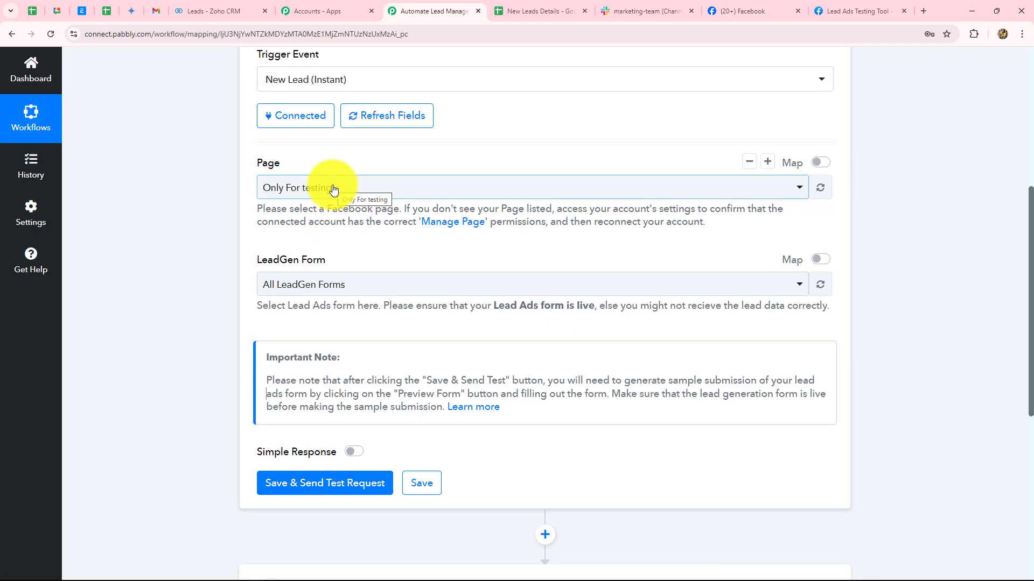
pyautogui.click(330, 189)
pyautogui.click(318, 275)
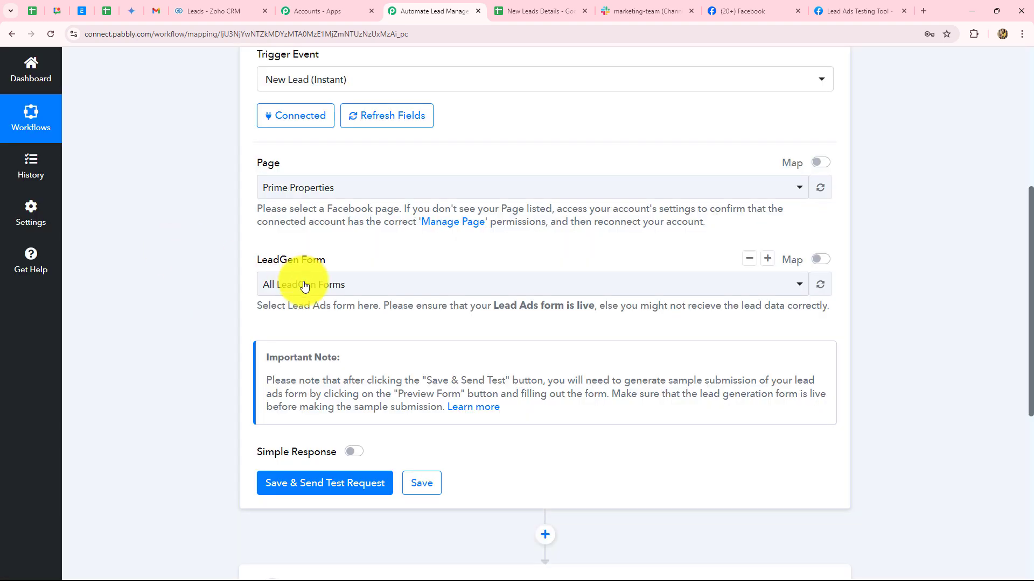
pyautogui.click(299, 284)
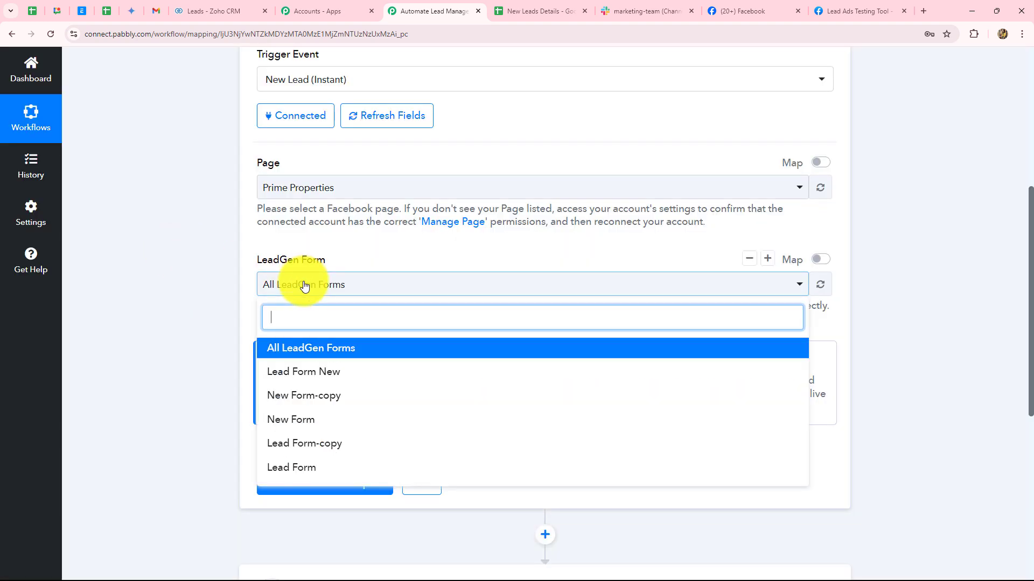
pyautogui.click(290, 372)
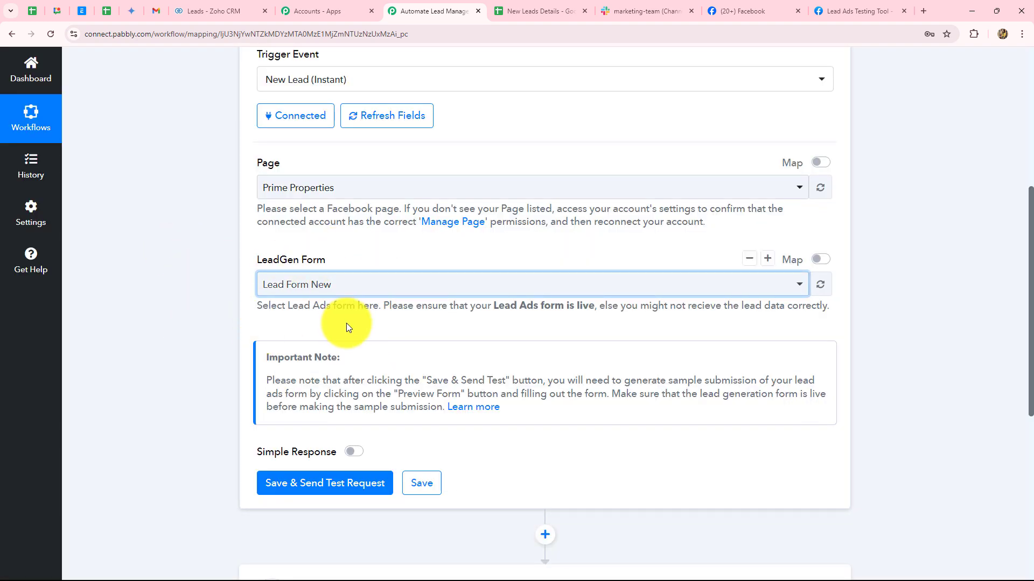
# Step: Turn on Simple Response for the trigger, save it and send a test request
pyautogui.scroll(-3, 346, 327)
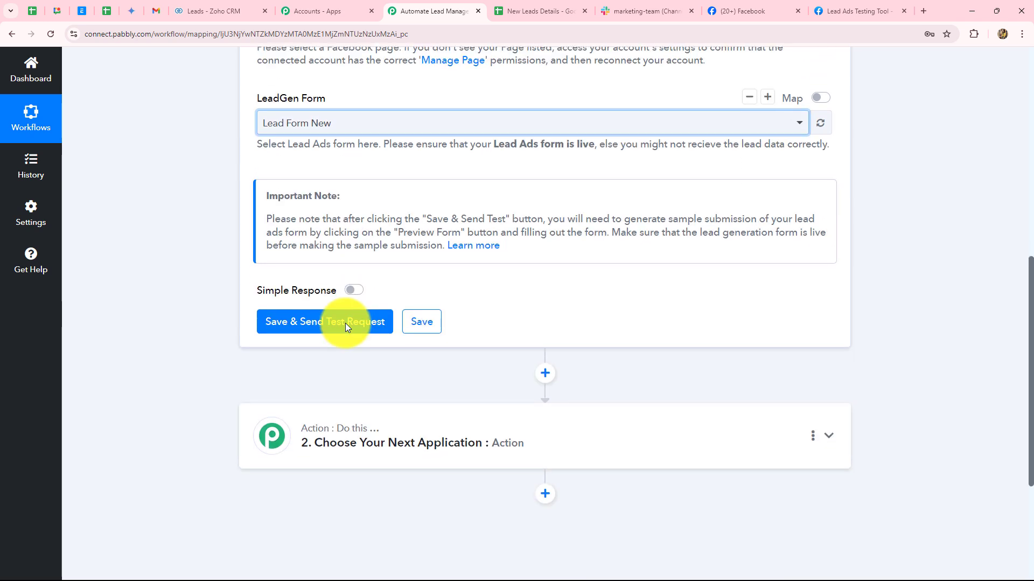
pyautogui.click(360, 291)
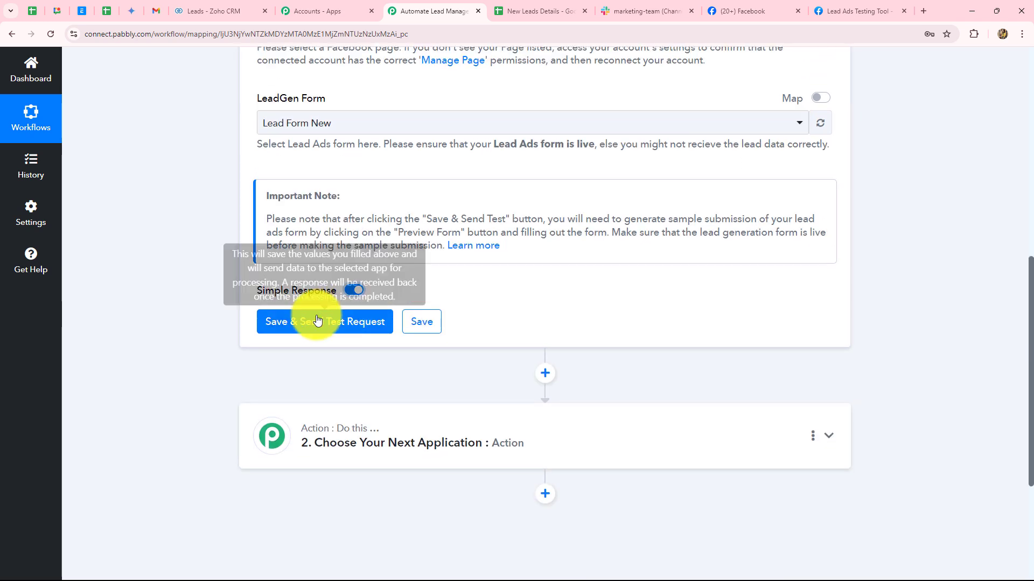
pyautogui.click(312, 322)
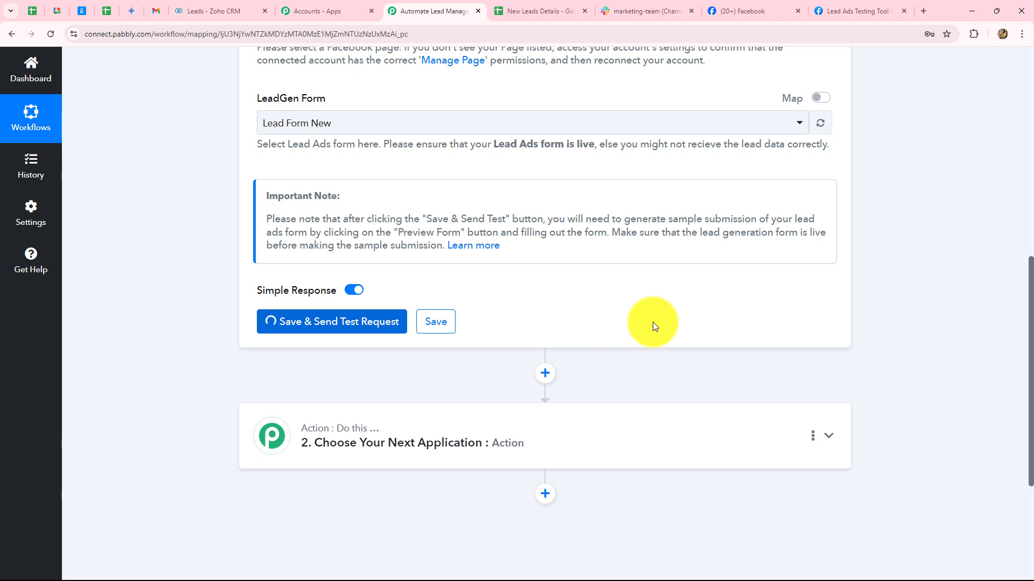
# Step: Read the trigger's note about a test submission and check the page and form selected in Meta's Lead Ads Testing Tool
pyautogui.doubleClick(352, 390)
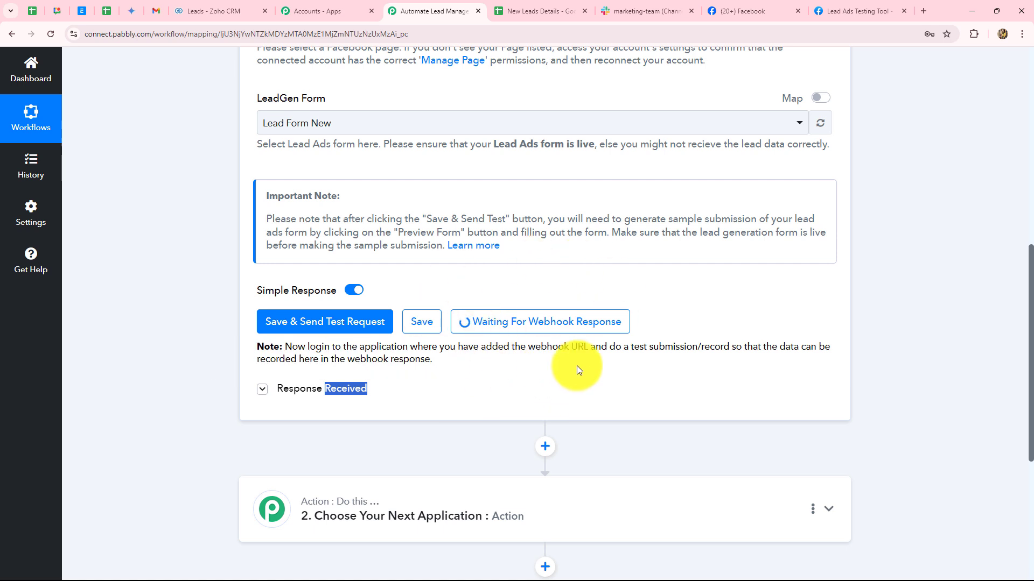
pyautogui.moveTo(423, 349); pyautogui.dragTo(737, 371)
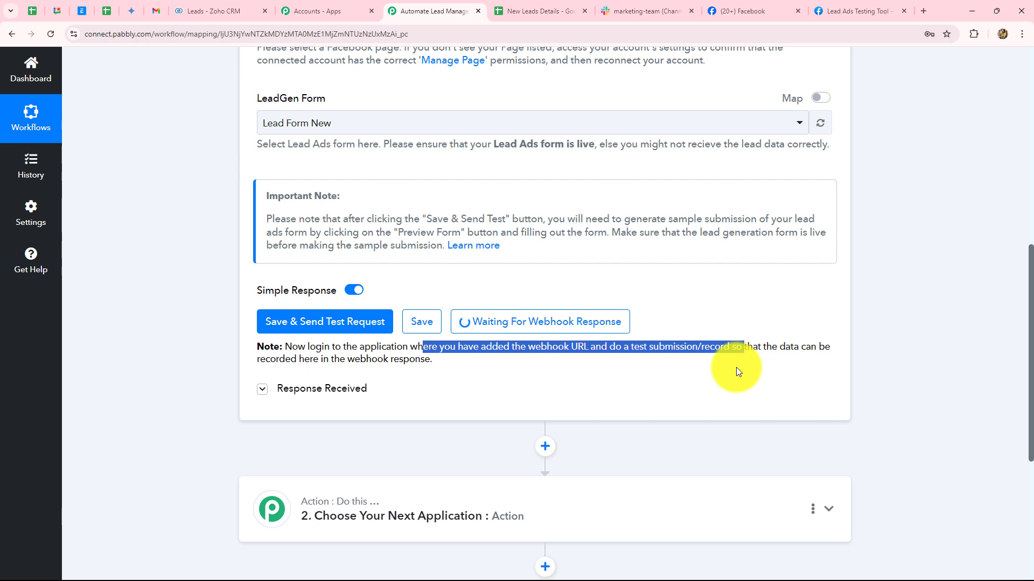
pyautogui.scroll(2, 731, 373)
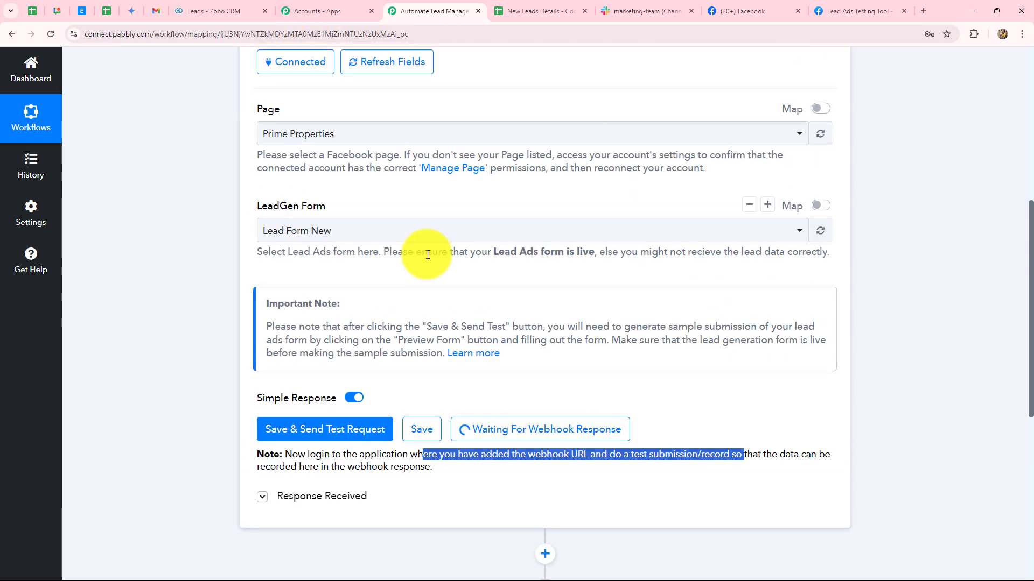
pyautogui.click(856, 11)
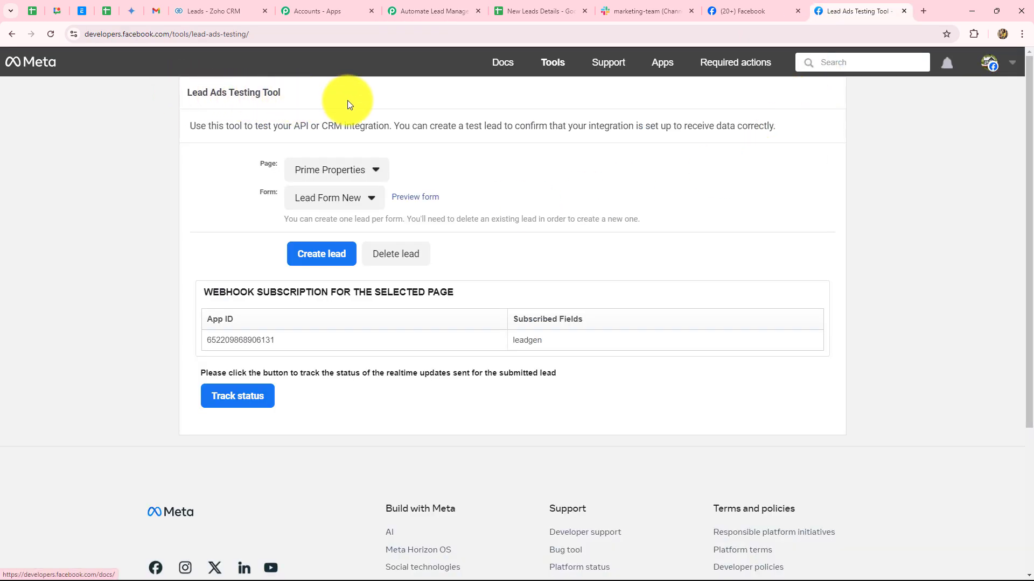
pyautogui.click(195, 232)
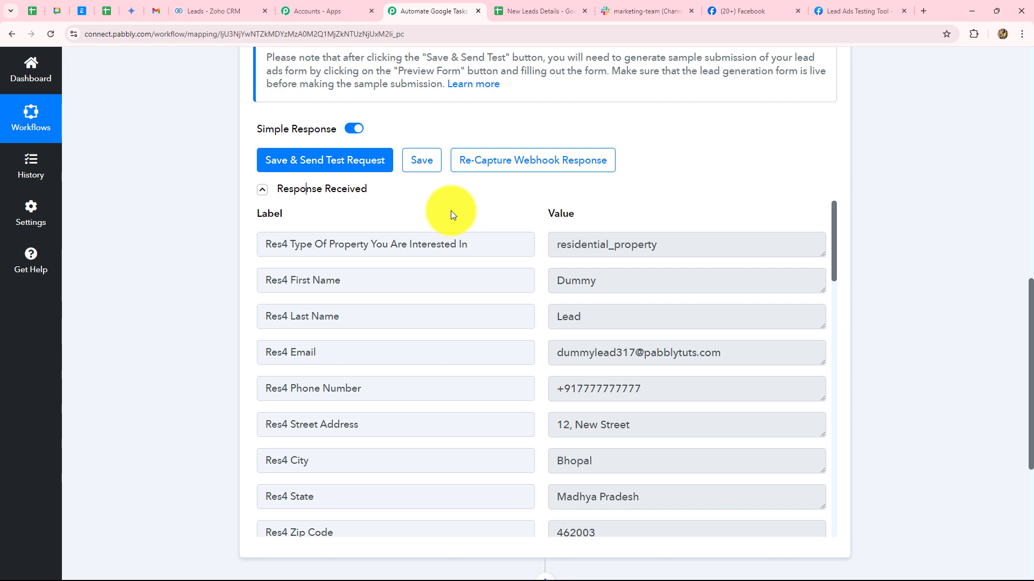
# Step: Examine the lead's property type, name, email and phone number in the trigger response, along with the Prime Properties page on Facebook
pyautogui.moveTo(683, 246); pyautogui.dragTo(537, 258)
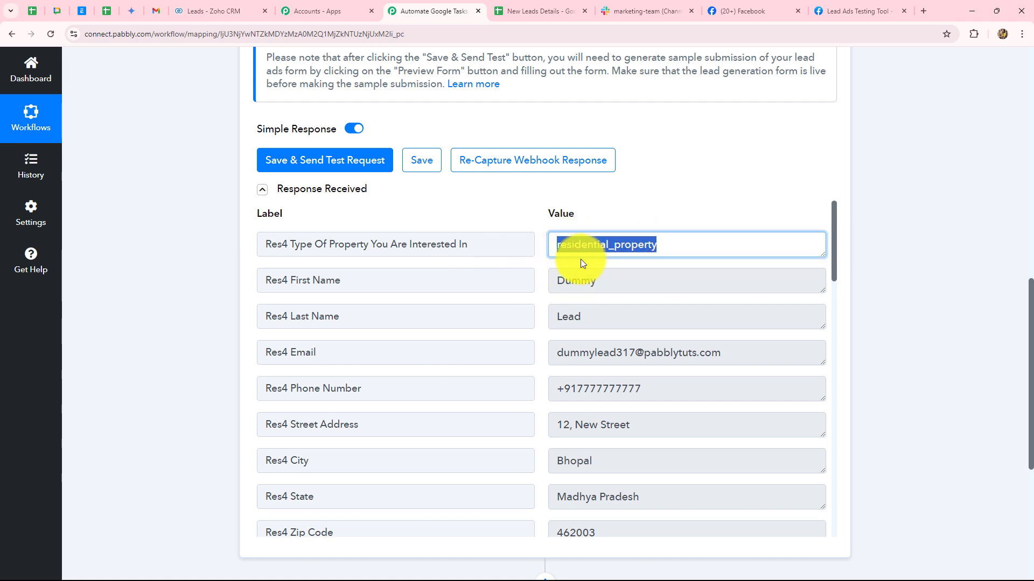
pyautogui.moveTo(620, 282); pyautogui.dragTo(554, 288)
pyautogui.moveTo(725, 356); pyautogui.dragTo(544, 369)
pyautogui.moveTo(641, 398); pyautogui.dragTo(541, 408)
pyautogui.scroll(-1, 660, 418)
pyautogui.scroll(1, 662, 418)
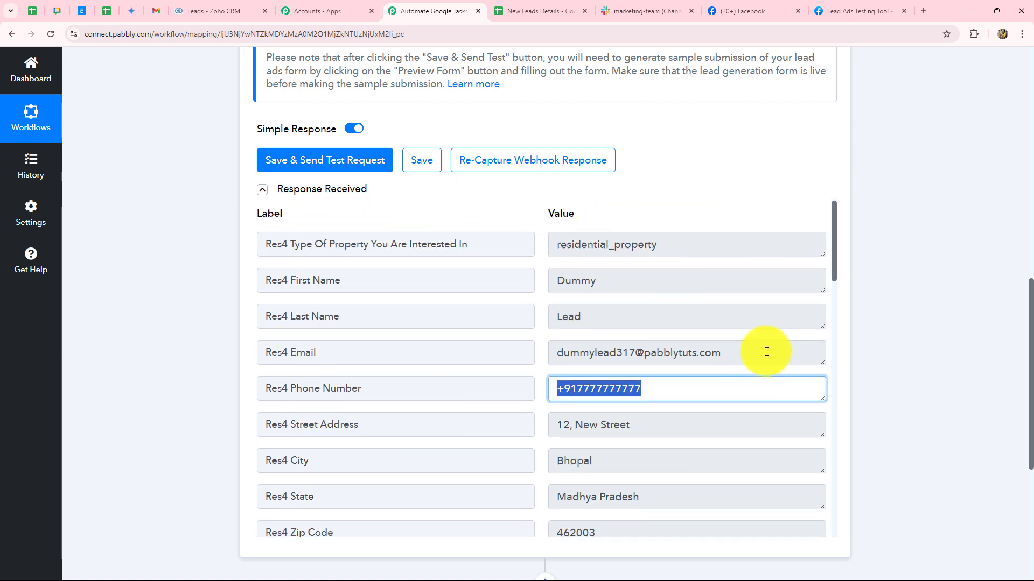
pyautogui.click(745, 11)
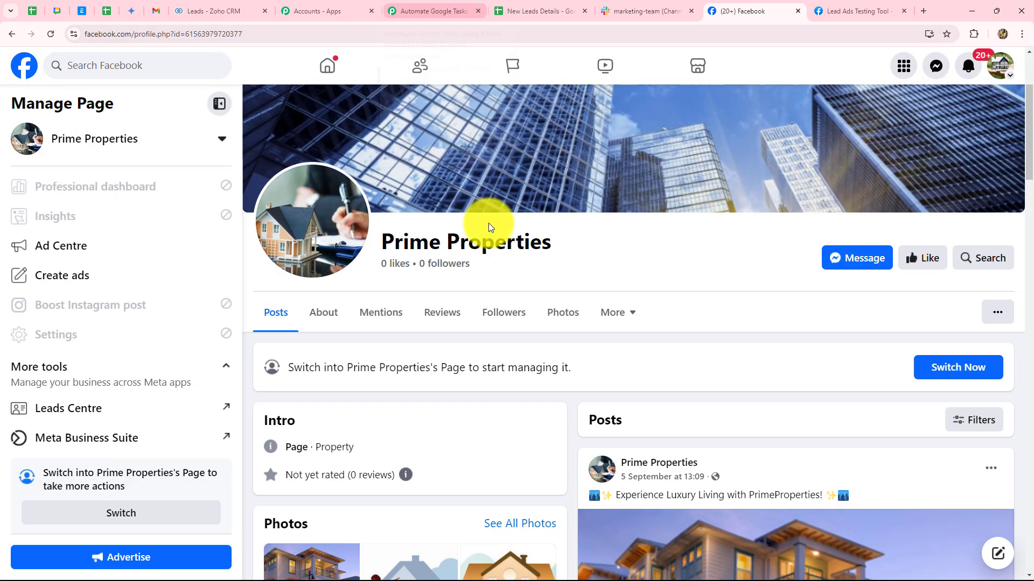
pyautogui.click(421, 6)
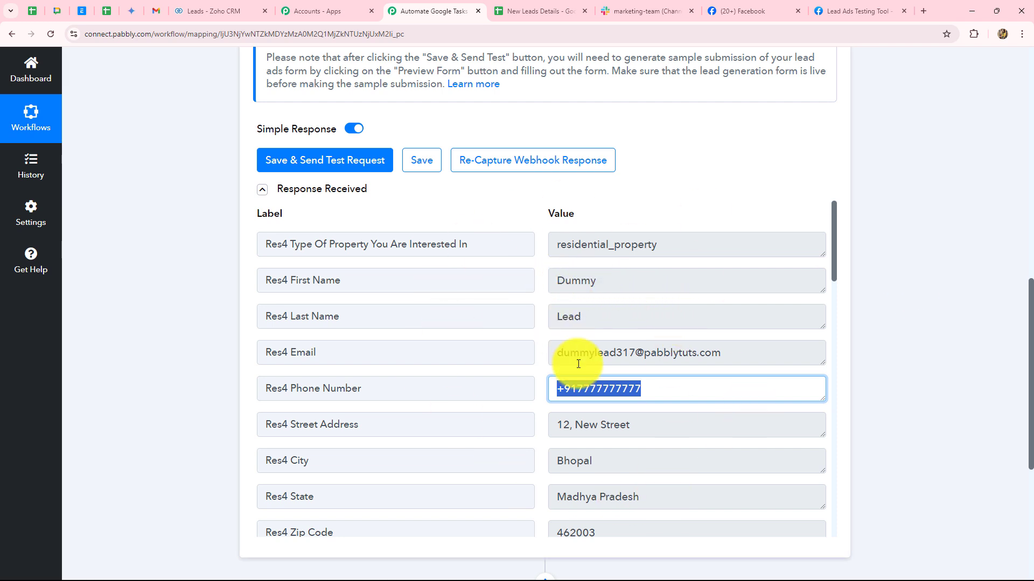
pyautogui.scroll(9, 709, 285)
pyautogui.scroll(-11, 709, 286)
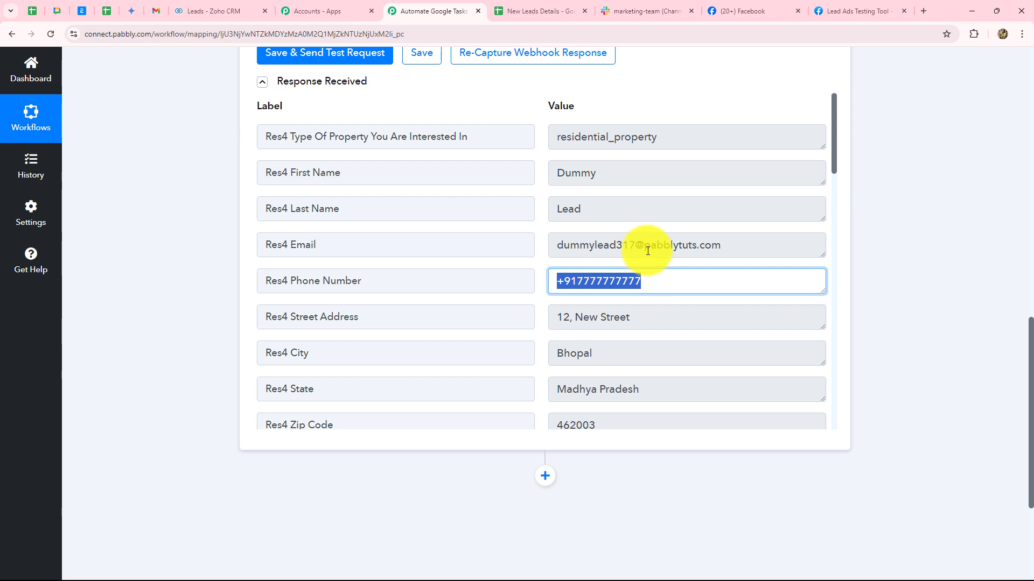
# Step: Look over the column headings of the New Leads Details sheet and return to the end of the Pabbly Connect workflow
pyautogui.click(527, 15)
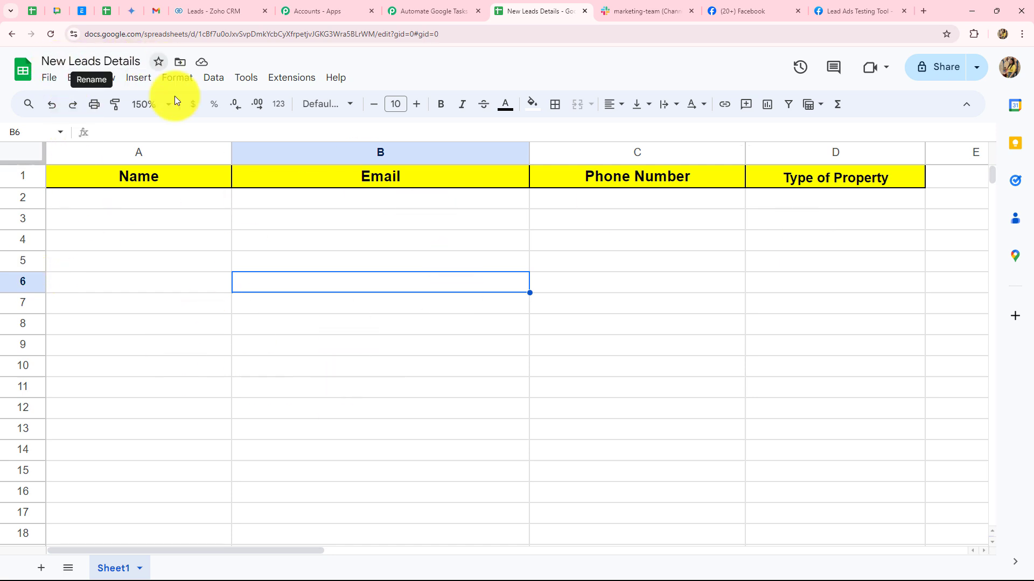
pyautogui.click(430, 12)
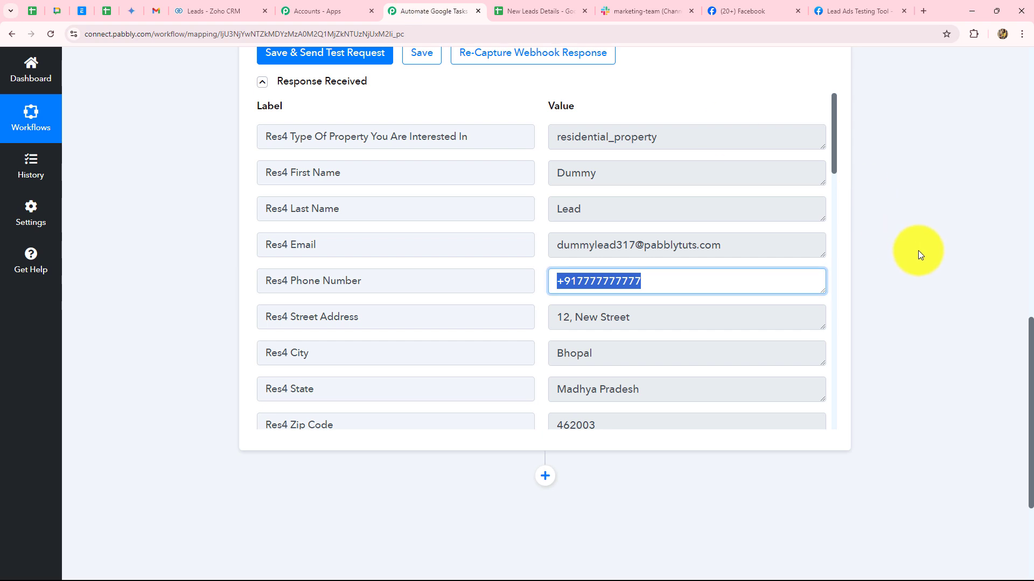
pyautogui.scroll(-4, 805, 286)
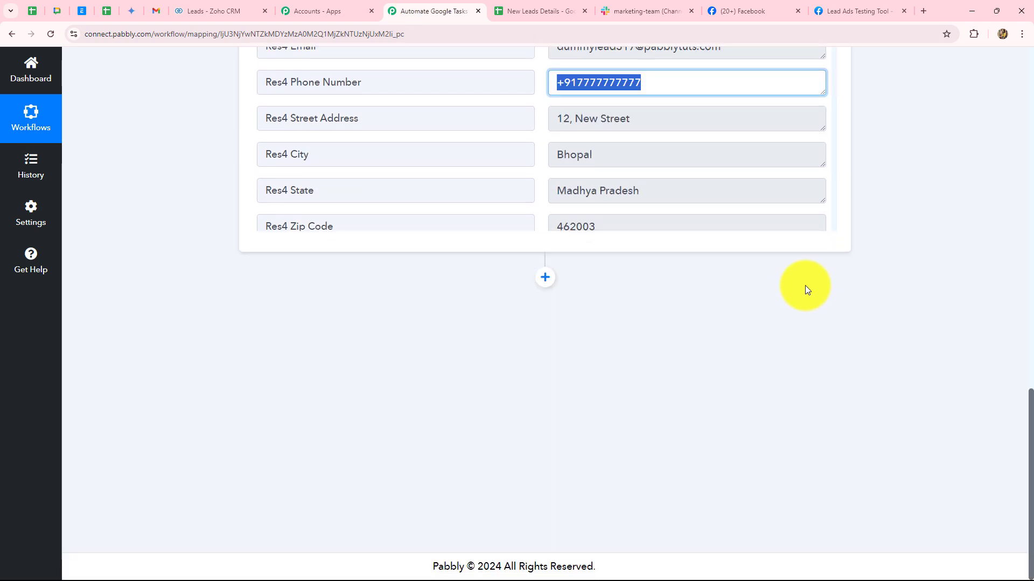
# Step: Add an action step after the Facebook Lead Ads trigger, using Google Sheets with the Add New Row event
pyautogui.click(544, 285)
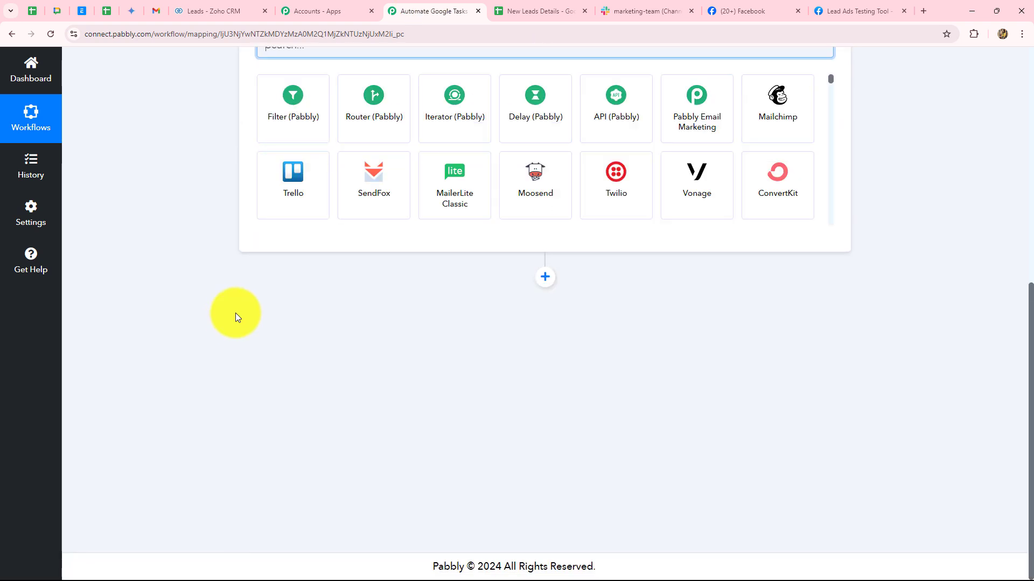
pyautogui.scroll(4, 232, 323)
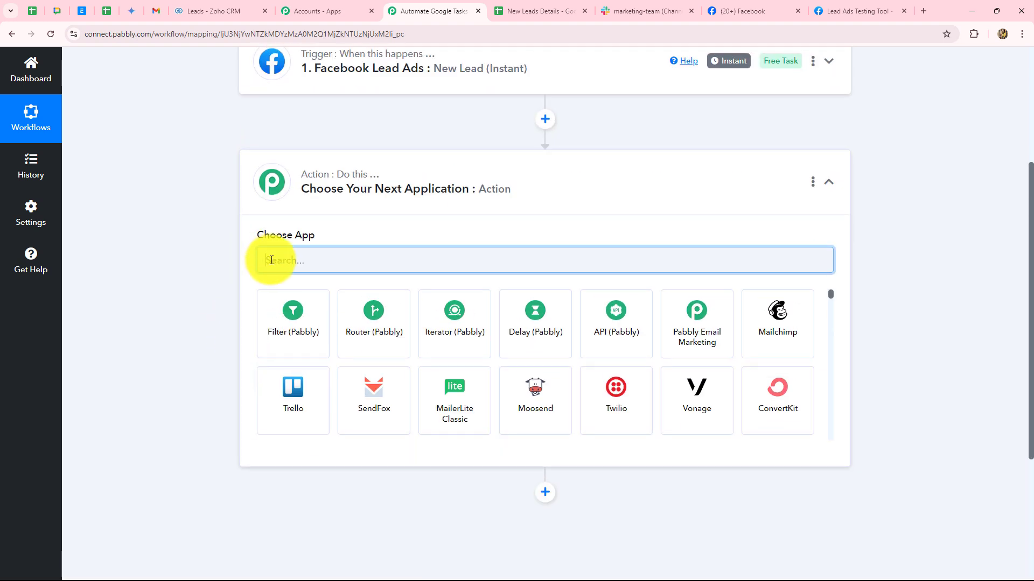
pyautogui.write('Googl')
pyautogui.click(281, 332)
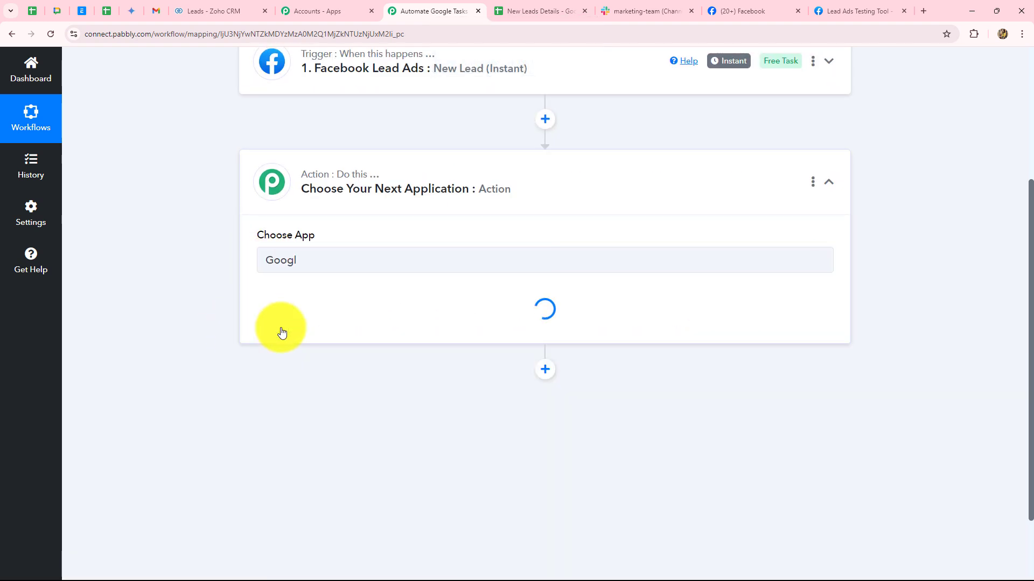
pyautogui.click(283, 318)
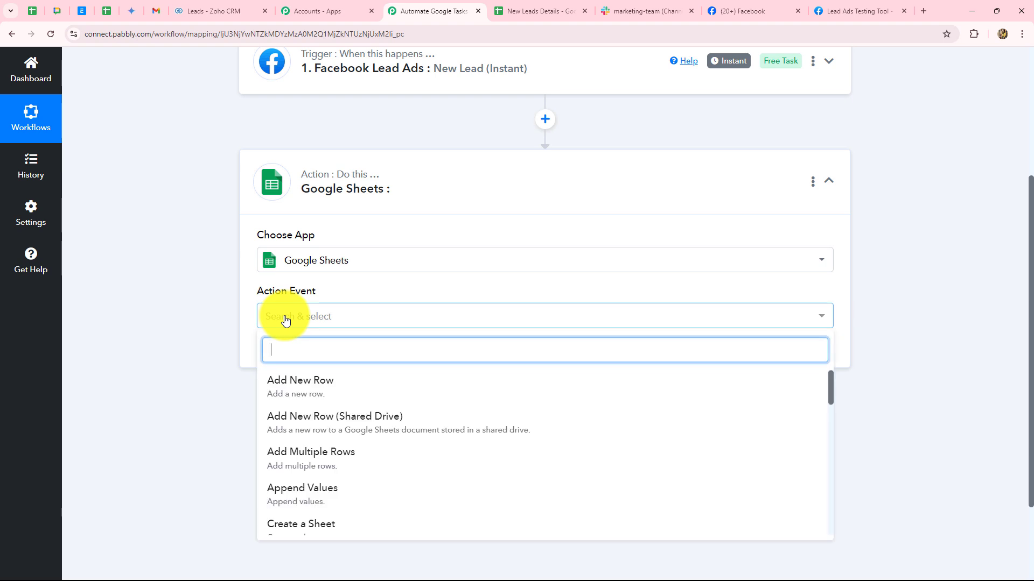
pyautogui.click(285, 383)
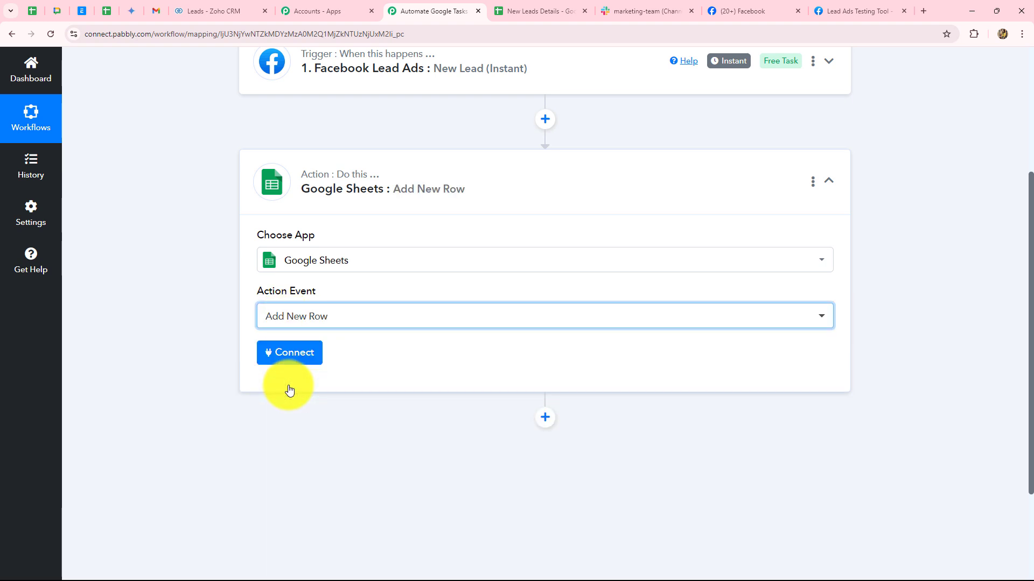
# Step: Connect the action to Google Sheets through a new connection, signing in with the Google account and allowing Pabbly Connect Sheets access
pyautogui.click(291, 353)
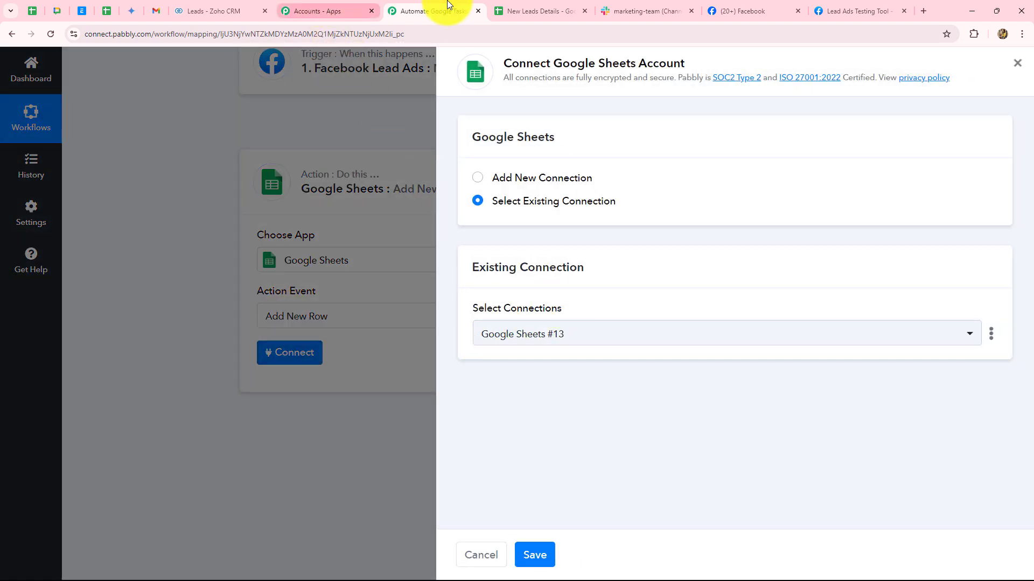
pyautogui.click(531, 7)
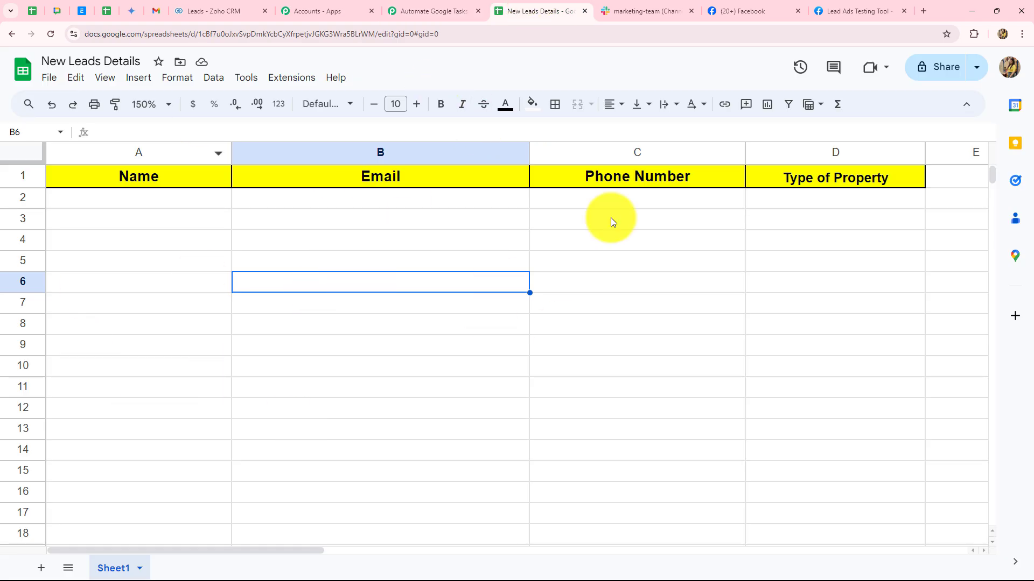
pyautogui.click(437, 6)
pyautogui.click(477, 177)
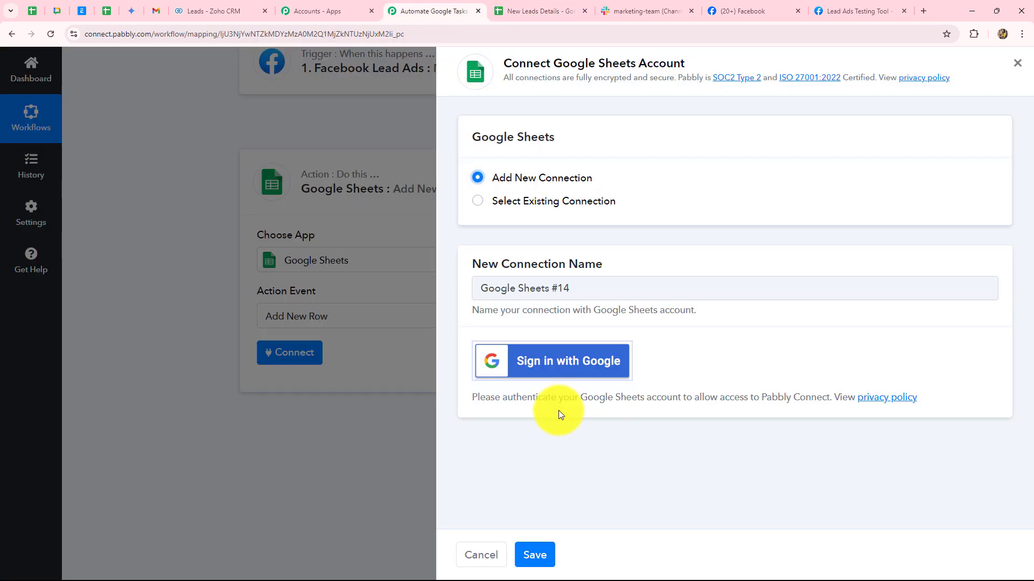
pyautogui.click(556, 365)
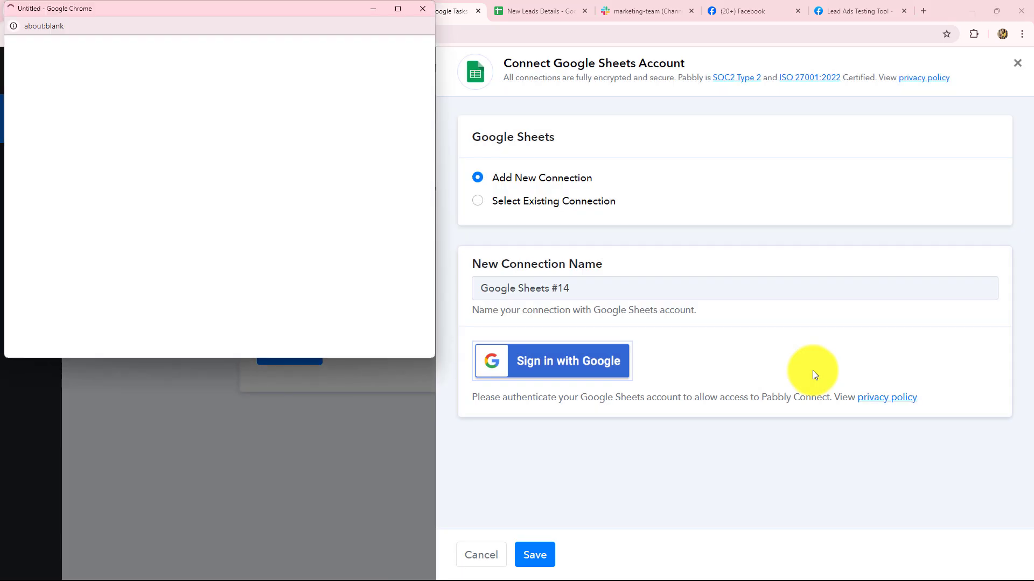
pyautogui.click(302, 117)
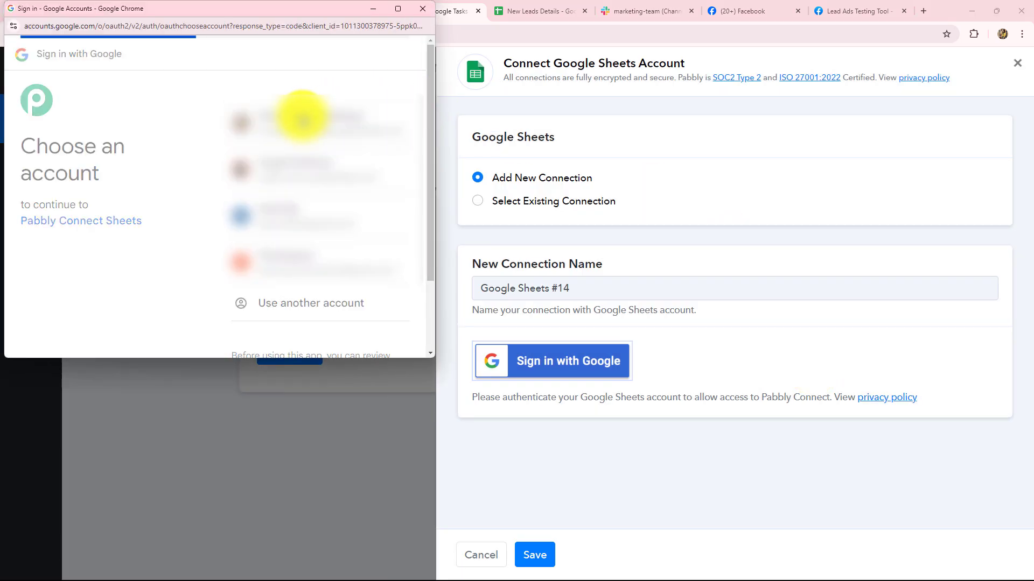
pyautogui.scroll(-3, 280, 250)
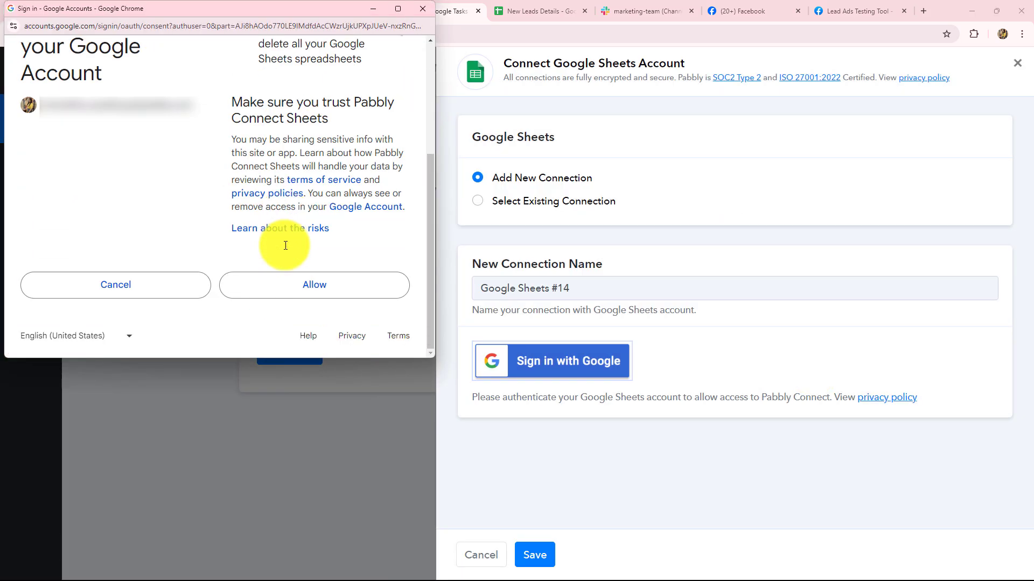
pyautogui.click(291, 289)
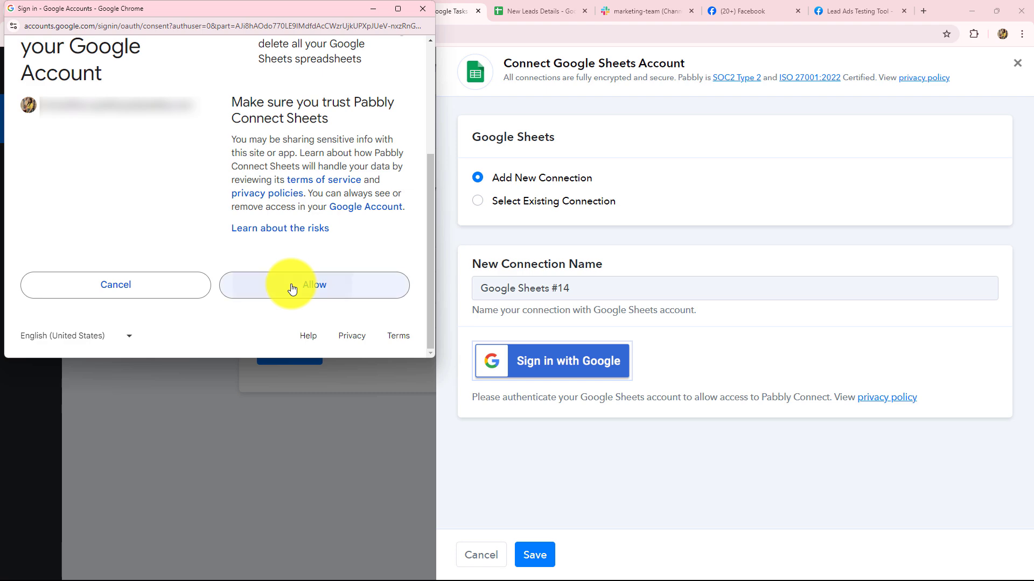
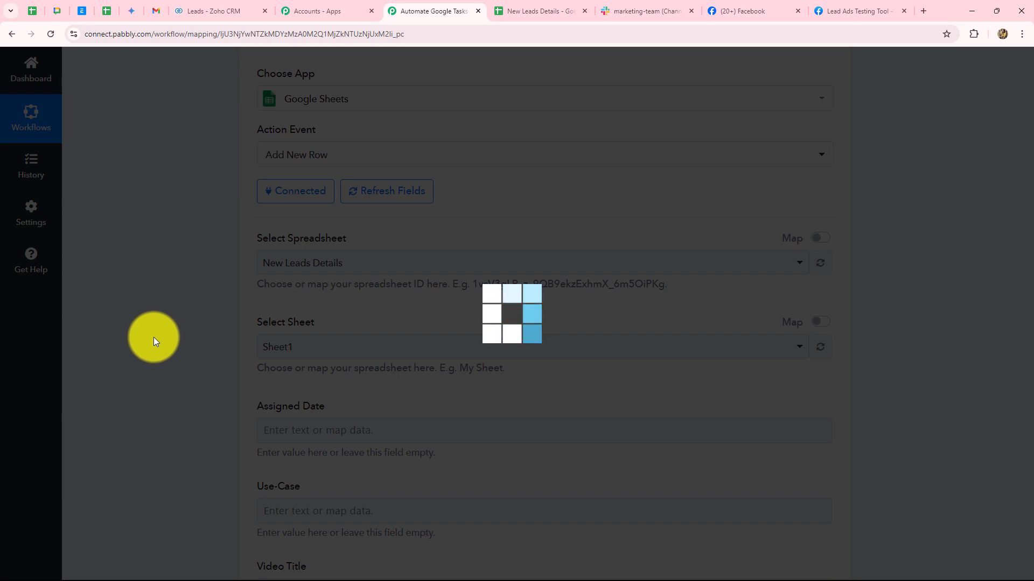
# Step: Compare the action's name, email, phone number and property type fields with the column headings in the New Leads Details sheet
pyautogui.scroll(-4, 152, 335)
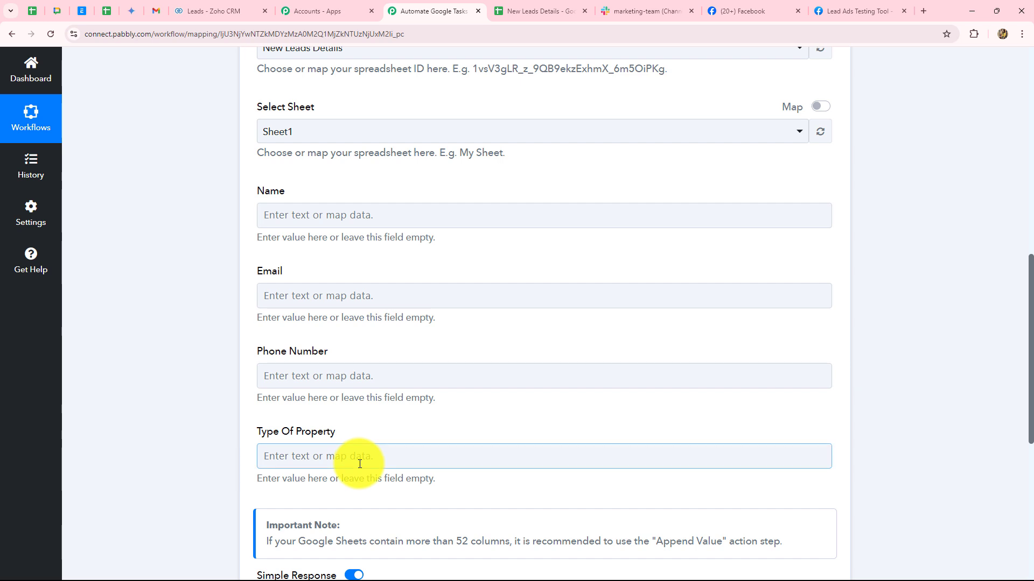
pyautogui.click(532, 12)
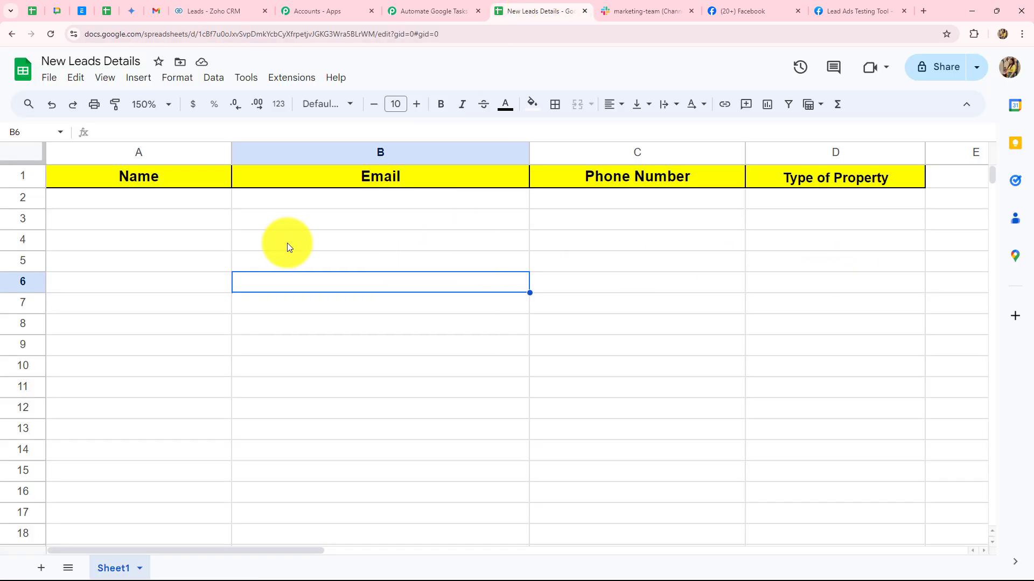
pyautogui.click(431, 10)
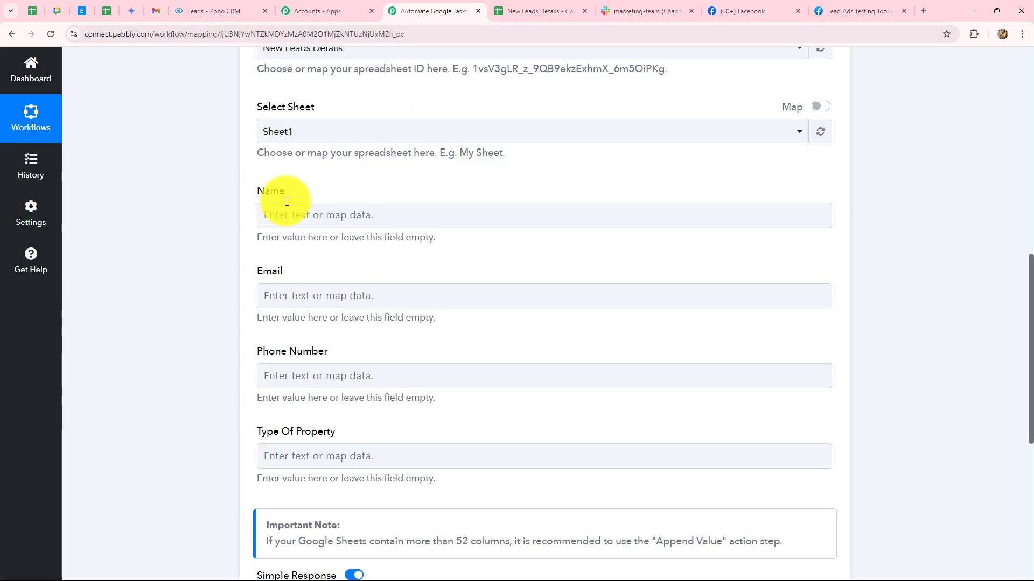
pyautogui.scroll(-3, 335, 290)
pyautogui.scroll(3, 341, 289)
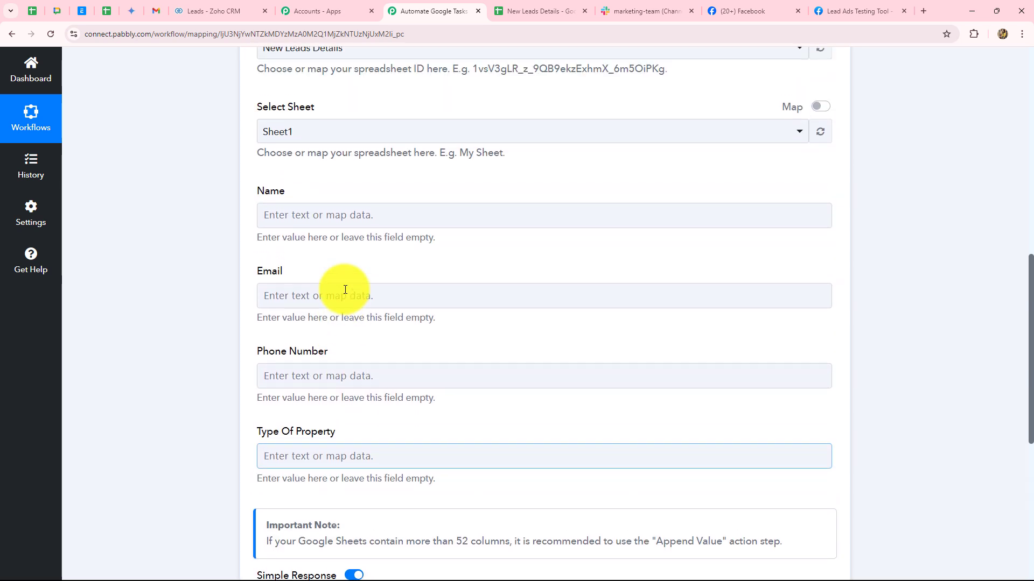
# Step: Map the Name field to the lead's Res4 First Name and Res4 Last Name from the Facebook Lead Ads step
pyautogui.click(345, 295)
pyautogui.scroll(-1, 345, 288)
pyautogui.click(347, 155)
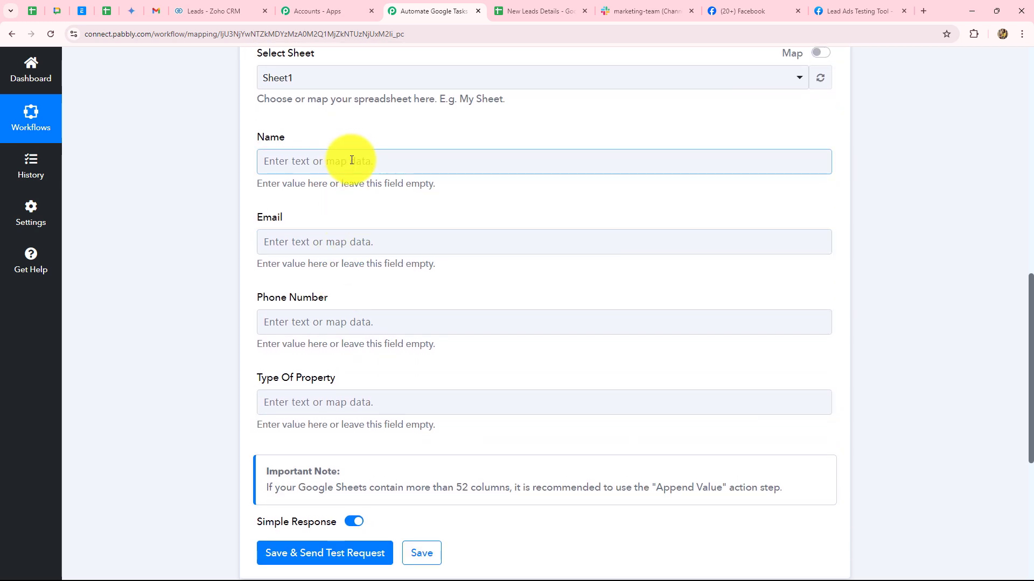
pyautogui.click(277, 172)
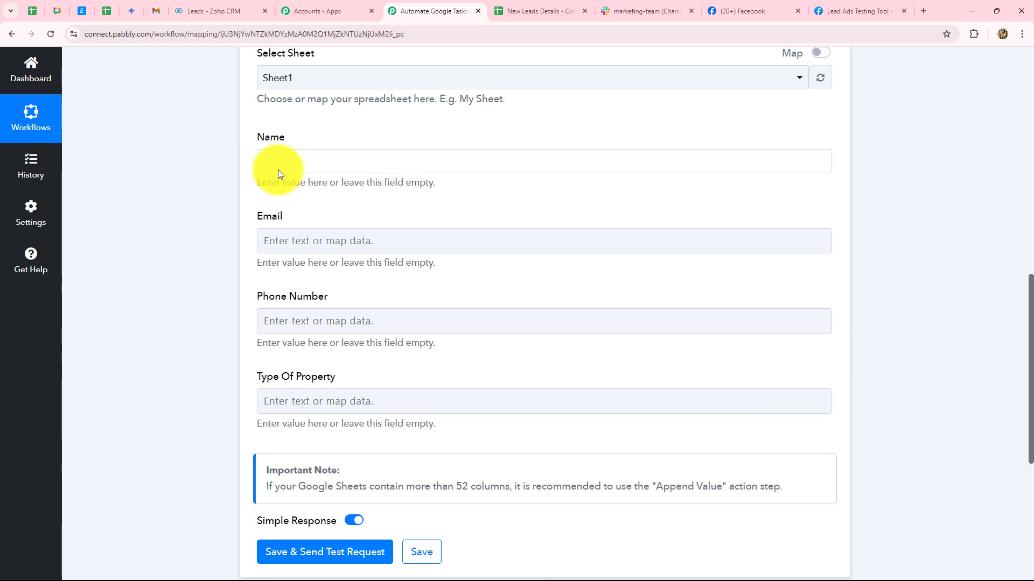
pyautogui.click(288, 167)
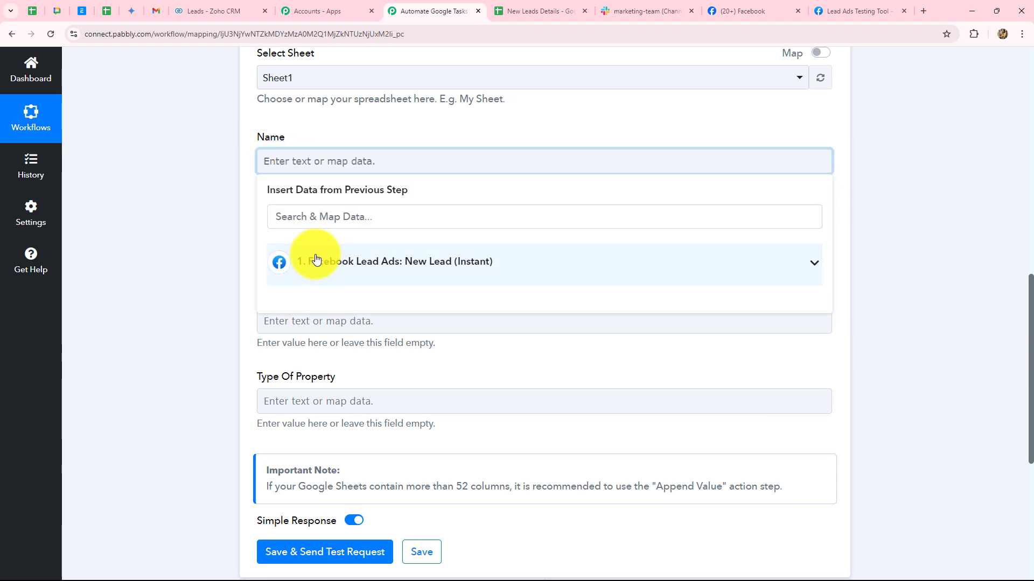
pyautogui.click(383, 265)
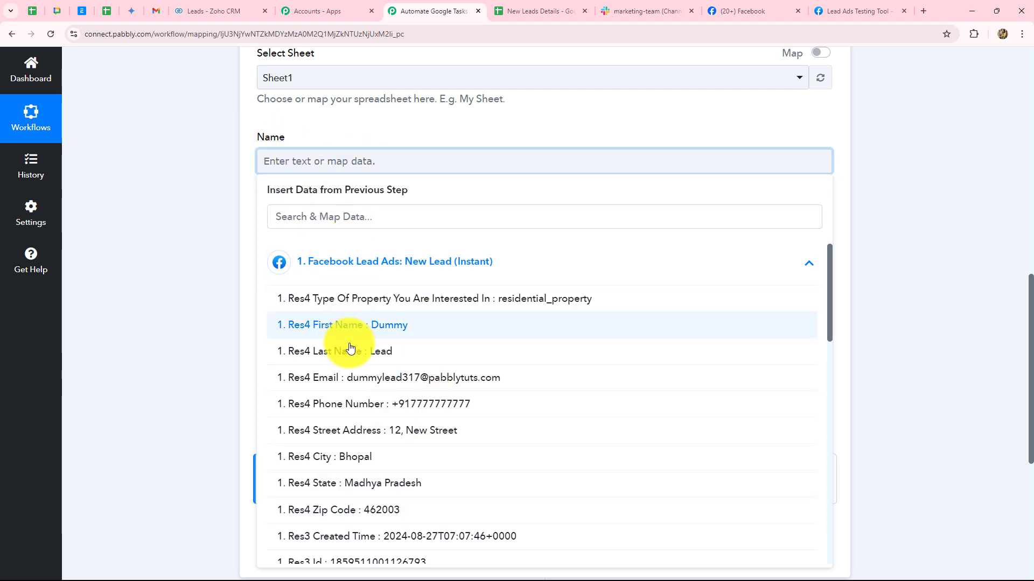
pyautogui.click(388, 326)
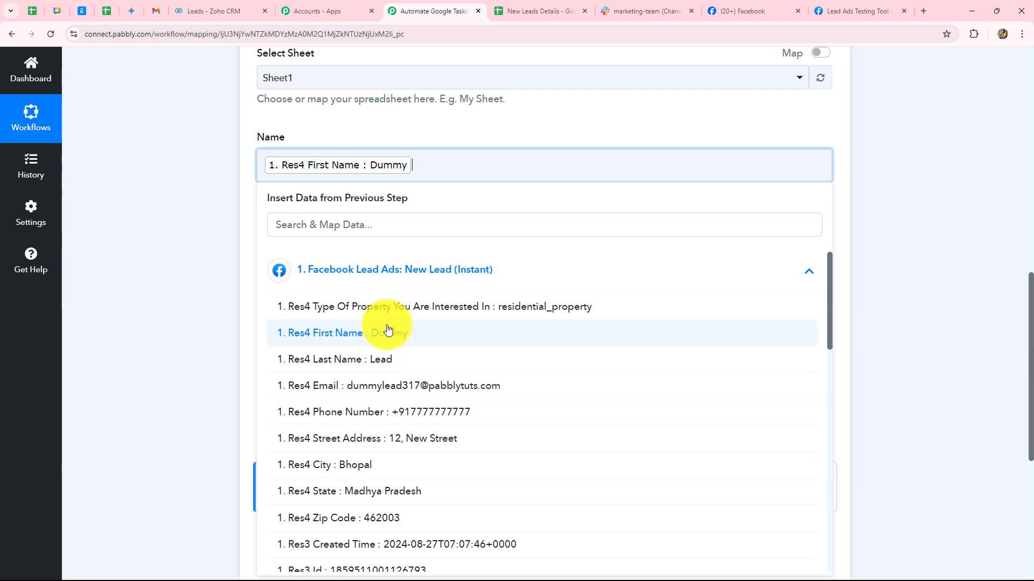
pyautogui.click(397, 360)
pyautogui.click(142, 311)
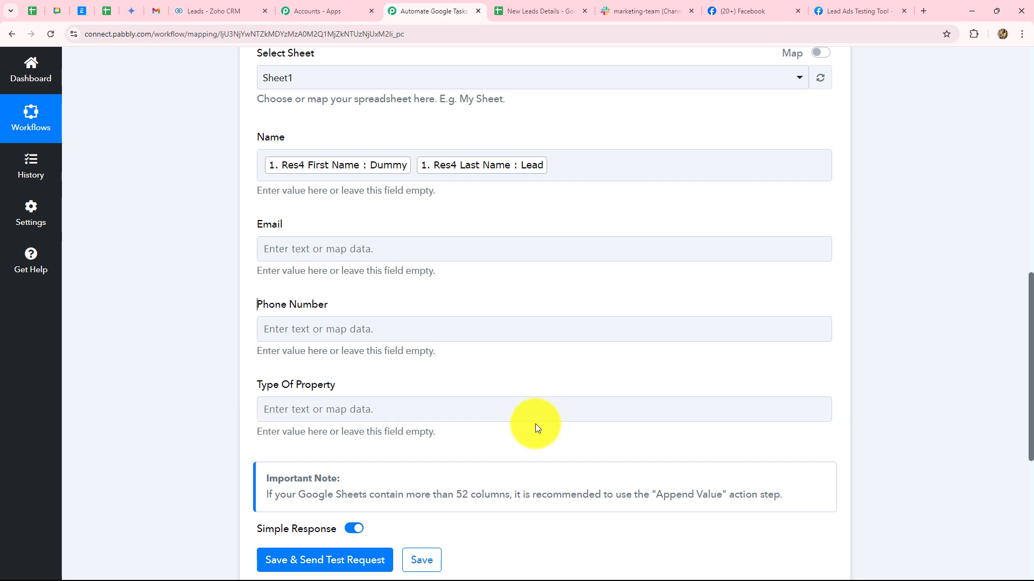
# Step: Map the Email field to Res4 Email from the Facebook Lead Ads step
pyautogui.scroll(-2, 535, 424)
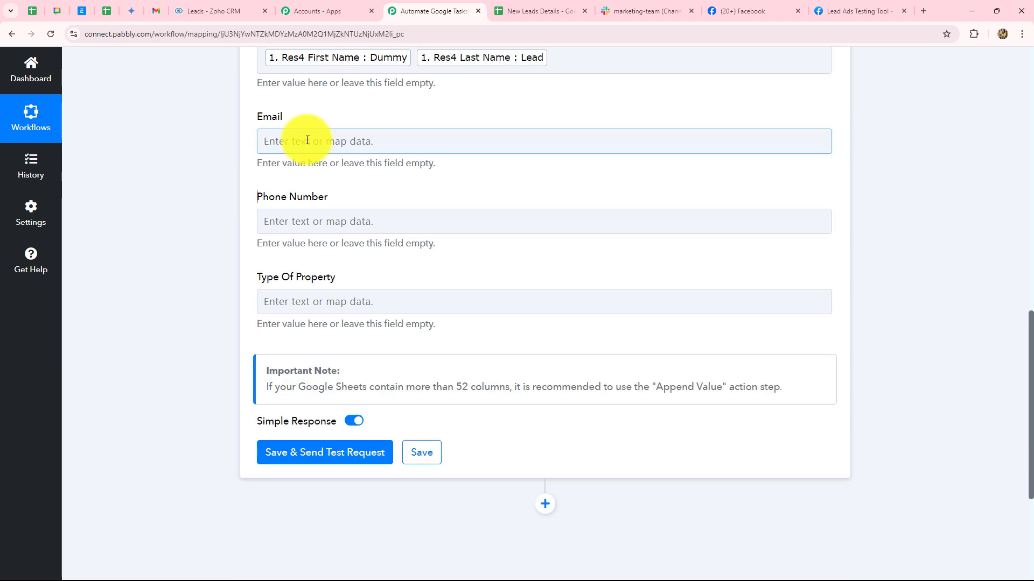
pyautogui.click(307, 139)
pyautogui.click(315, 242)
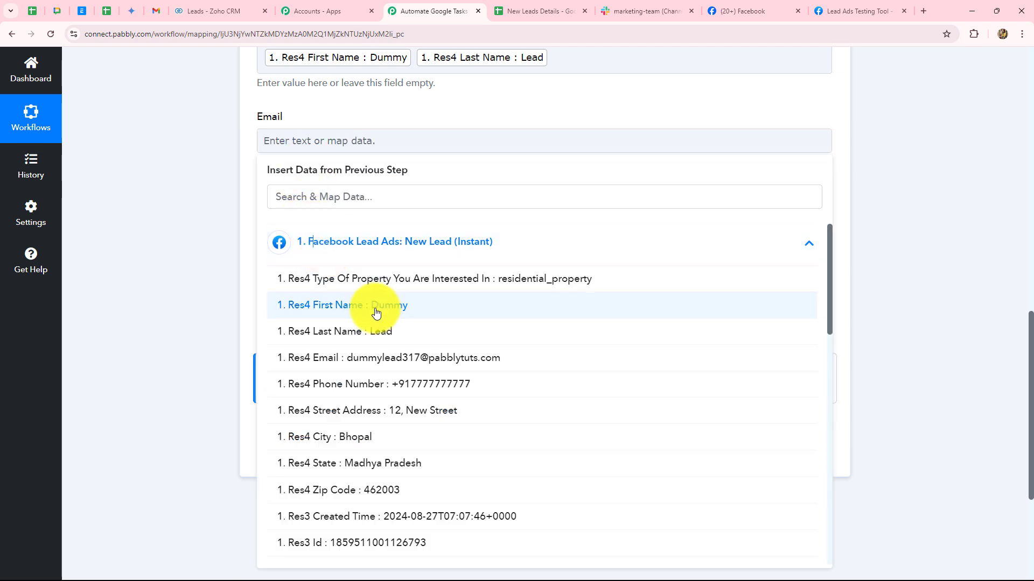
pyautogui.click(411, 355)
# Step: Map the Phone Number field to Res4 Phone Number from the Facebook Lead Ads step
pyautogui.scroll(-3, 198, 280)
pyautogui.scroll(1, 296, 88)
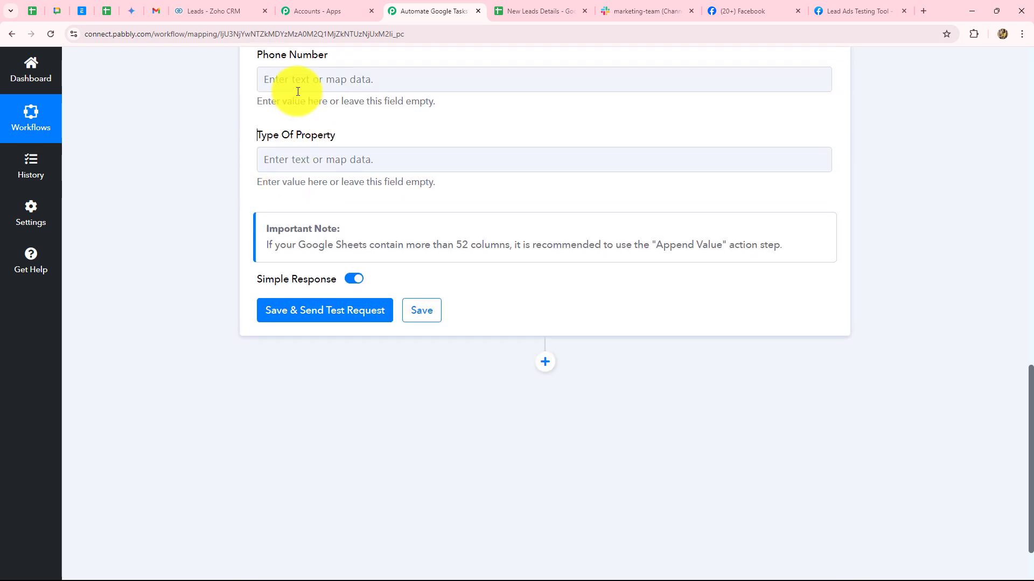
pyautogui.click(315, 119)
pyautogui.click(330, 214)
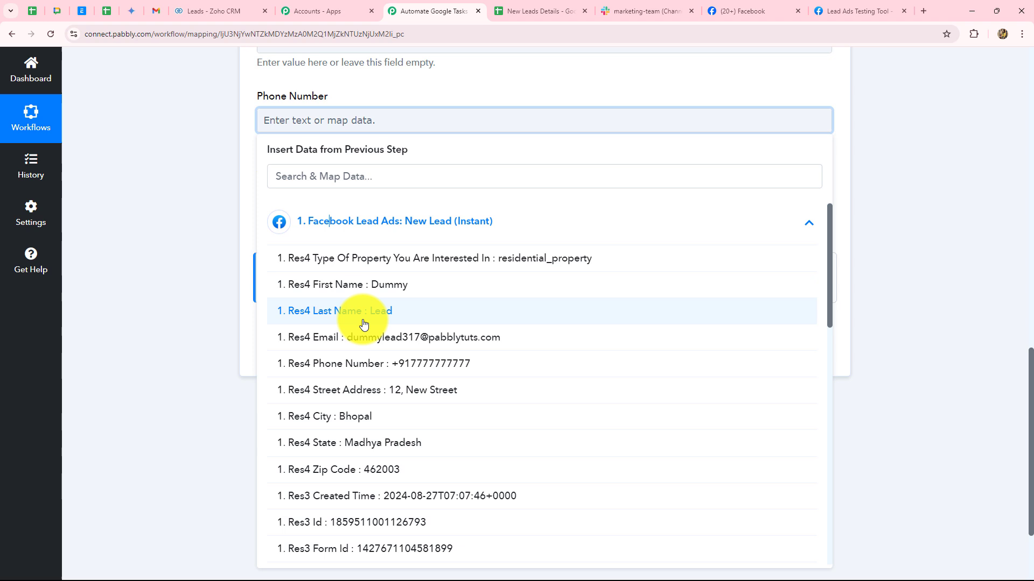
pyautogui.click(404, 363)
pyautogui.click(201, 251)
# Step: Map Type Of Property to Res4 Type Of Property You Are Interested In, save the action and send a test request
pyautogui.click(315, 208)
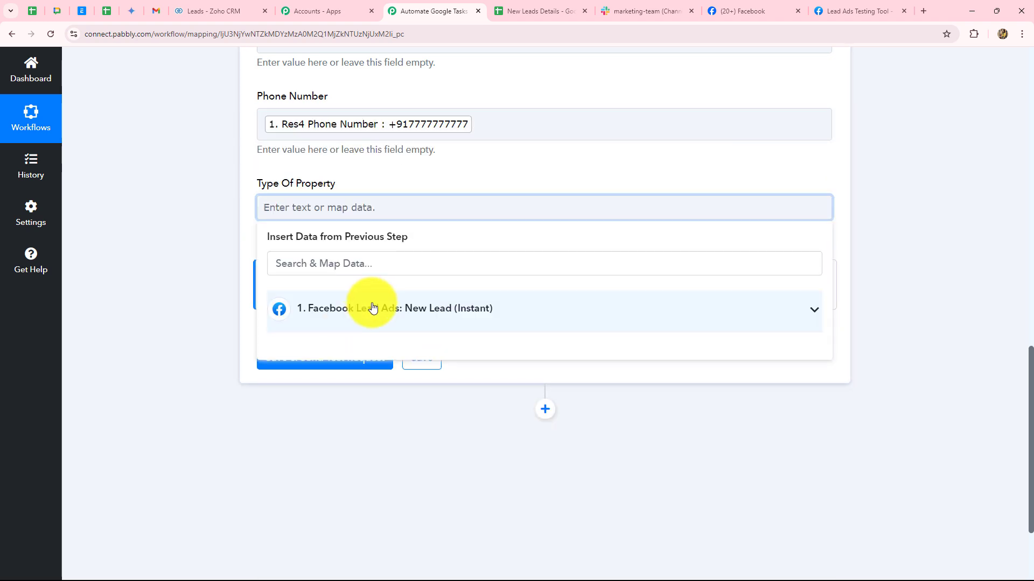
pyautogui.click(372, 308)
pyautogui.click(487, 351)
pyautogui.click(185, 282)
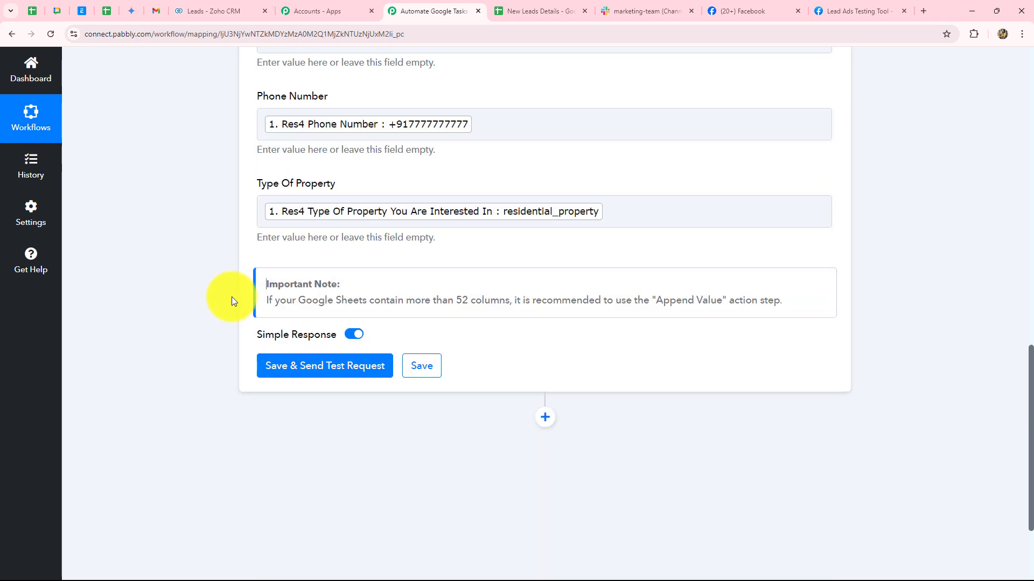
pyautogui.scroll(-2, 233, 295)
pyautogui.click(282, 258)
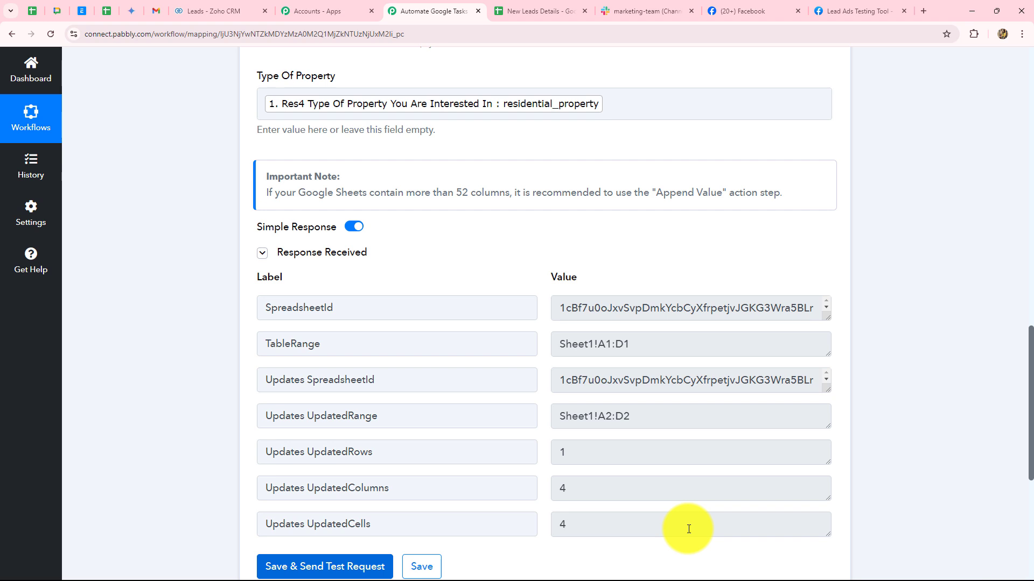
# Step: Check the test lead's row in the New Leads Details sheet, collapse the Google Sheets action in the workflow and return to the sheet
pyautogui.hotkey('ctrl', 'Tab')
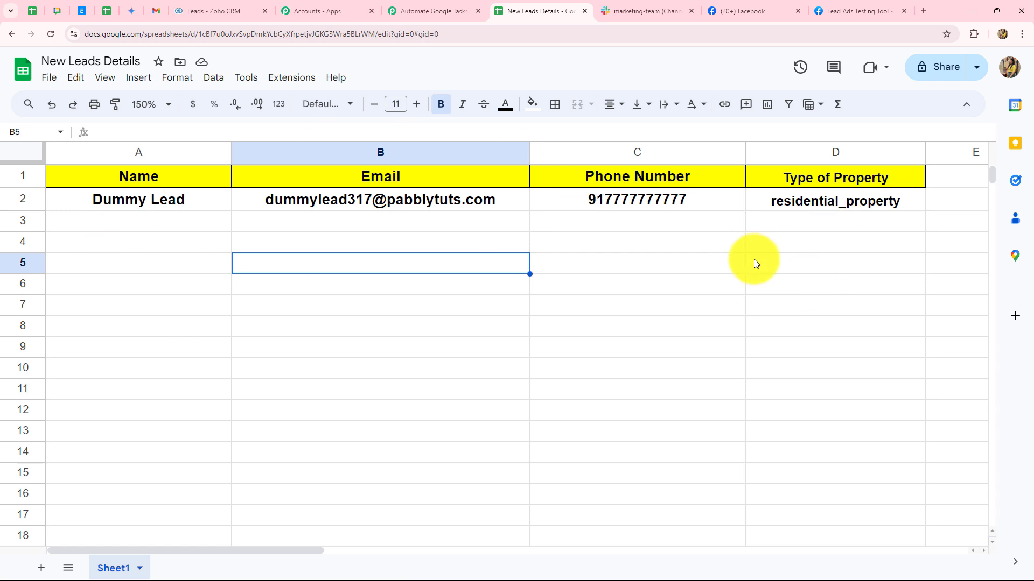
pyautogui.click(389, 11)
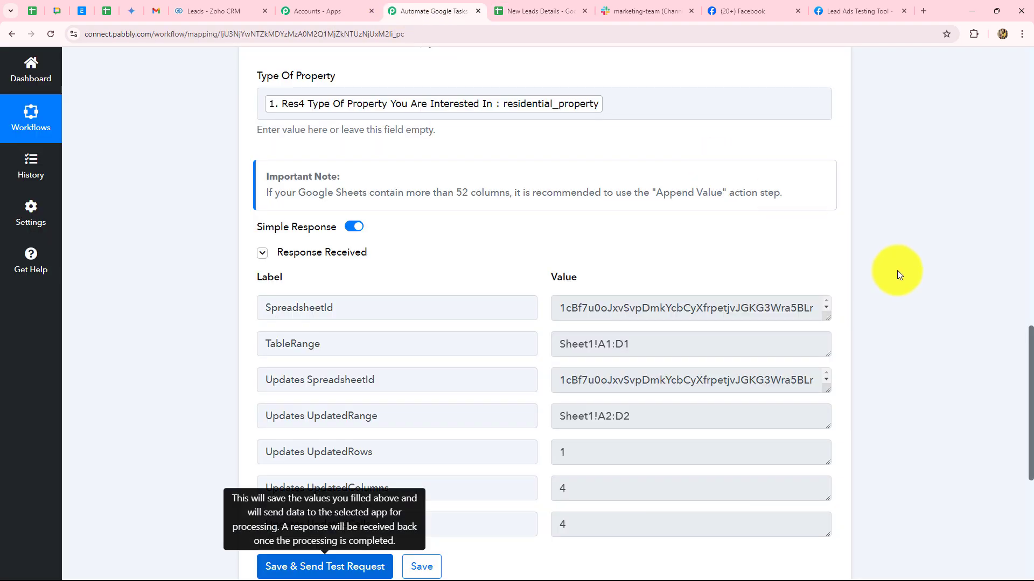
pyautogui.scroll(3, 931, 279)
pyautogui.scroll(10, 930, 279)
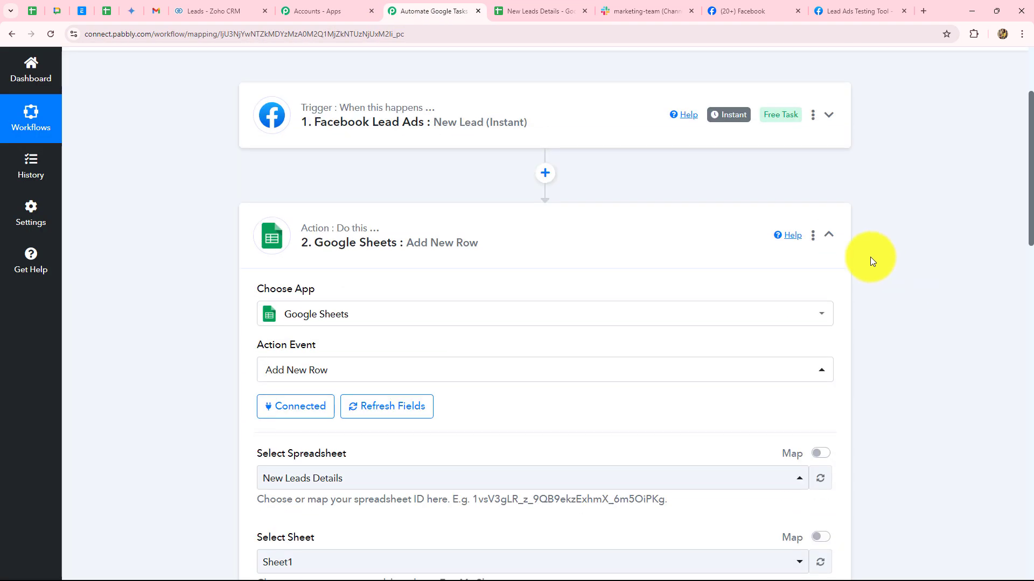
pyautogui.click(832, 239)
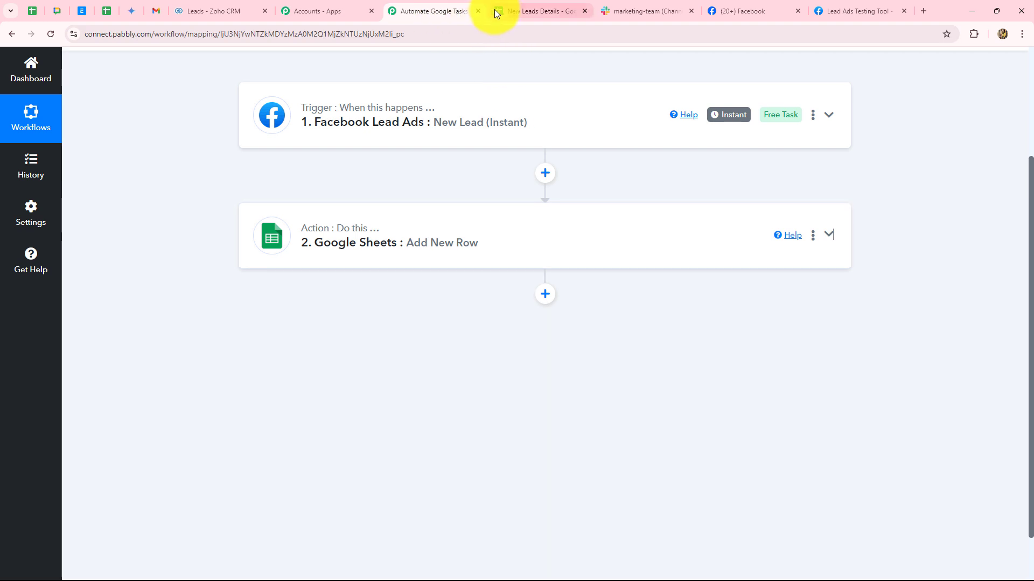
pyautogui.click(498, 10)
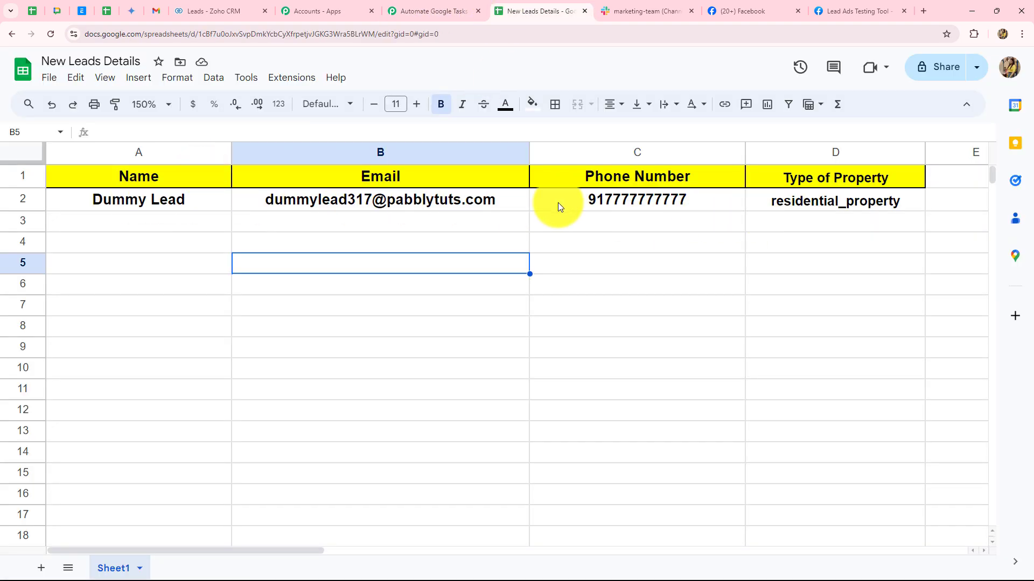
# Step: Return to the Pabbly Connect workflow and add a Zoho CRM action after Google Sheets with the Insert/Update Record event
pyautogui.click(231, 15)
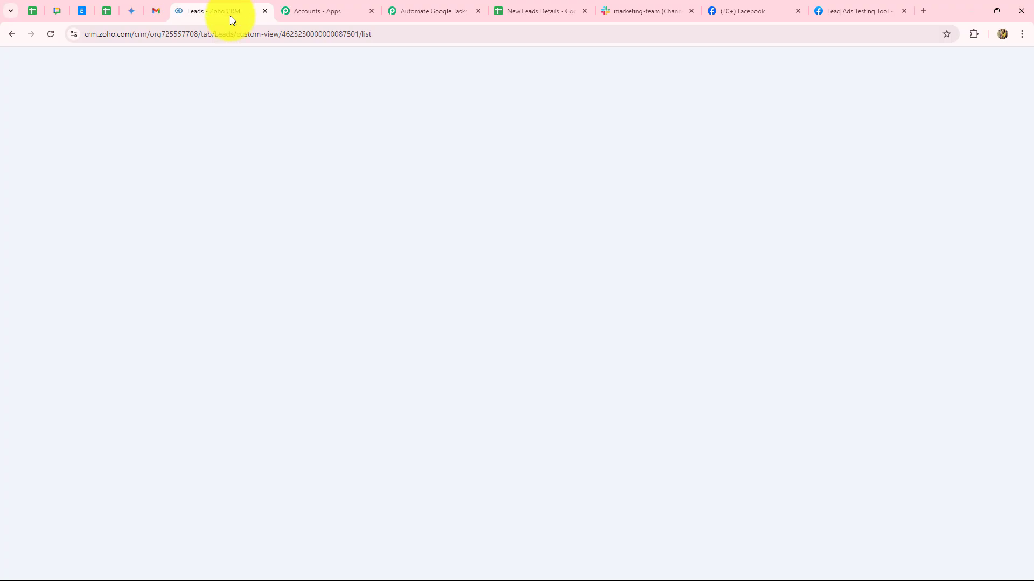
pyautogui.click(446, 13)
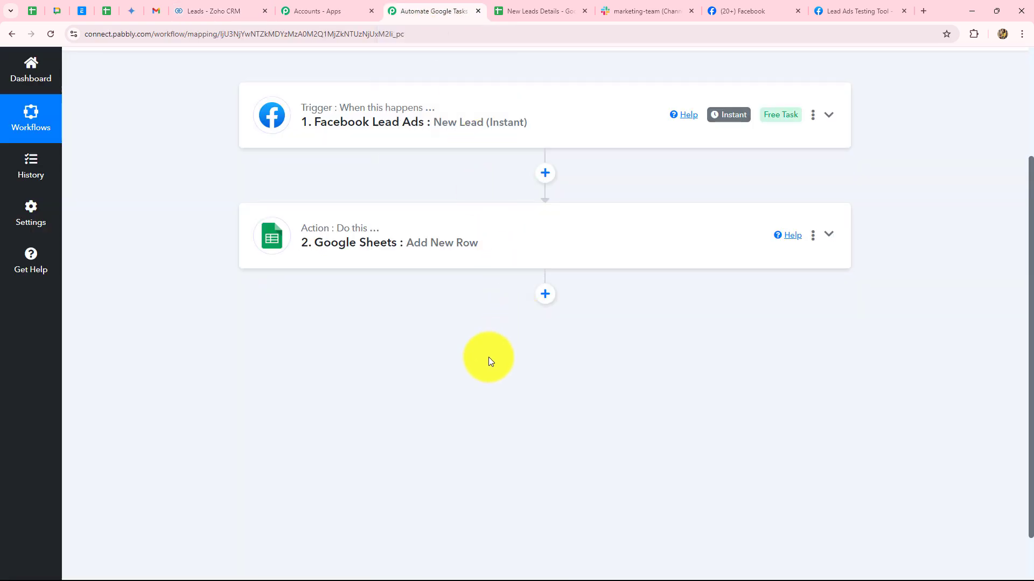
pyautogui.click(545, 294)
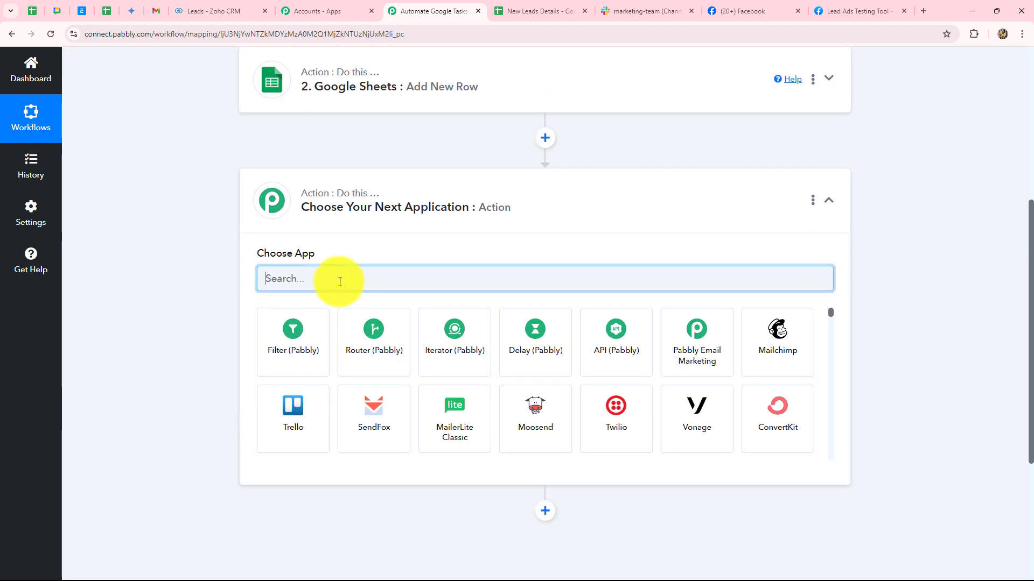
pyautogui.write('Zoho')
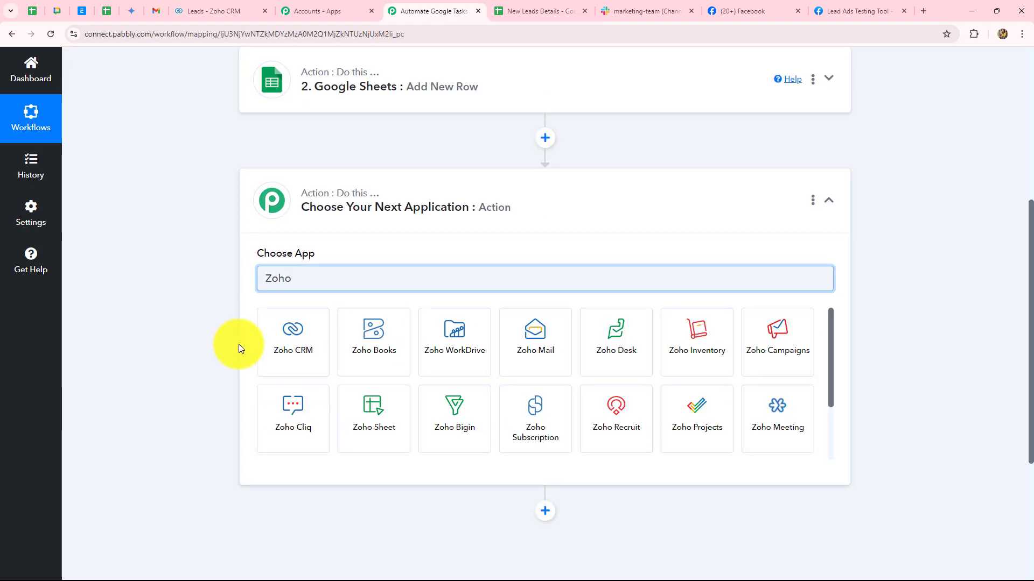
pyautogui.click(295, 348)
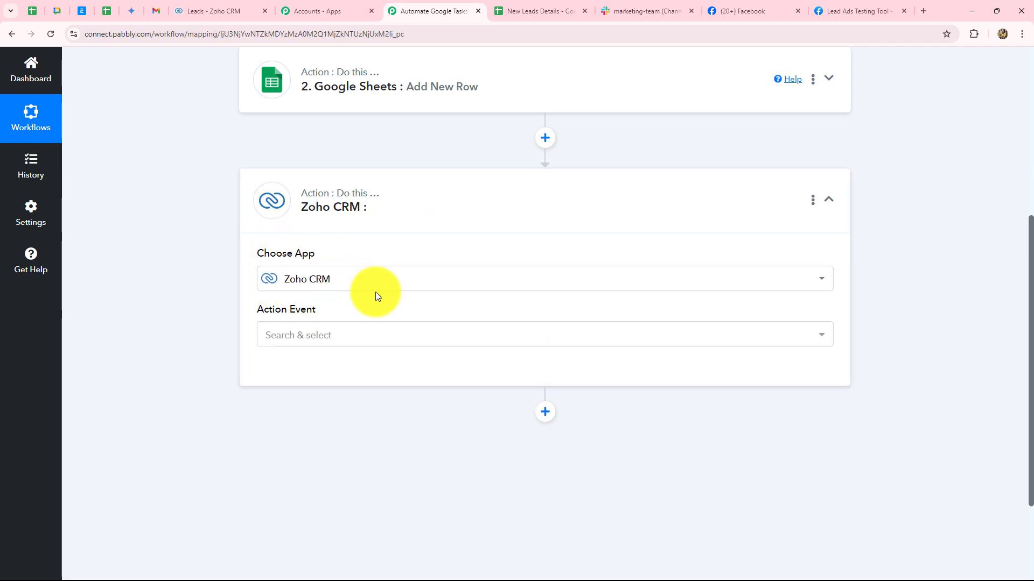
pyautogui.click(331, 331)
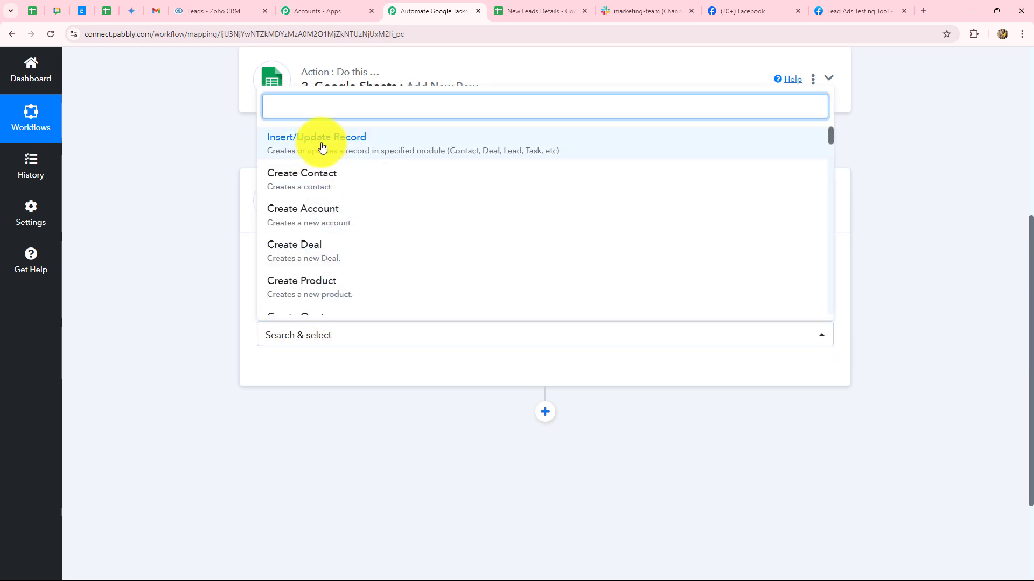
pyautogui.click(321, 146)
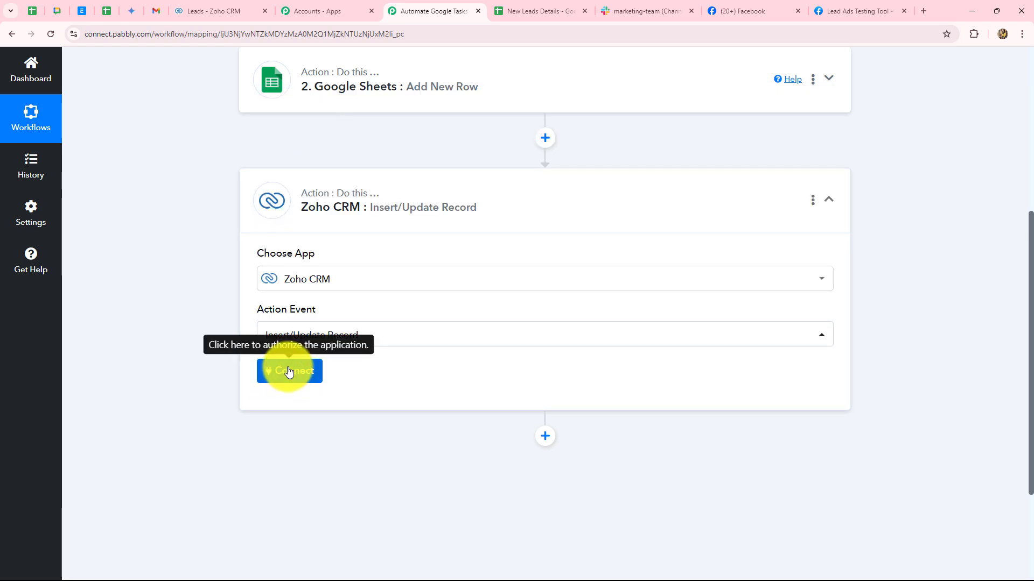
# Step: Start adding a new Zoho CRM connection for the action, up to the request for the account's domain
pyautogui.click(290, 372)
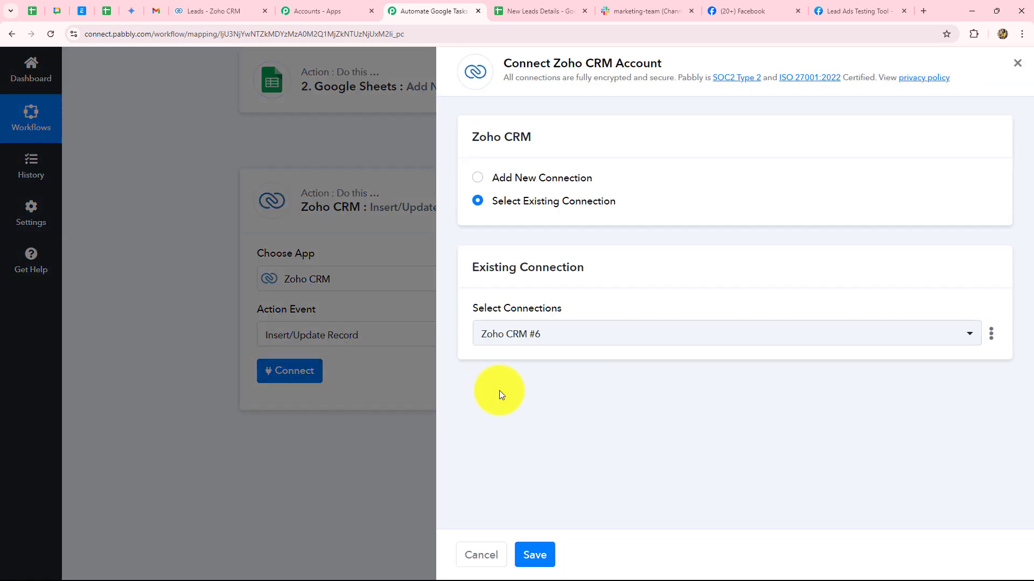
pyautogui.click(215, 11)
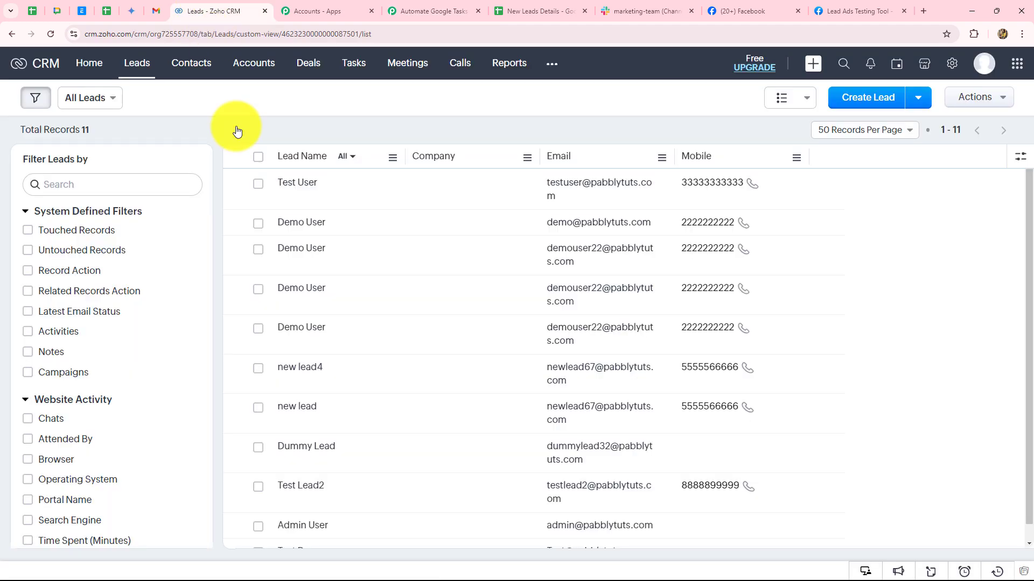
pyautogui.click(458, 11)
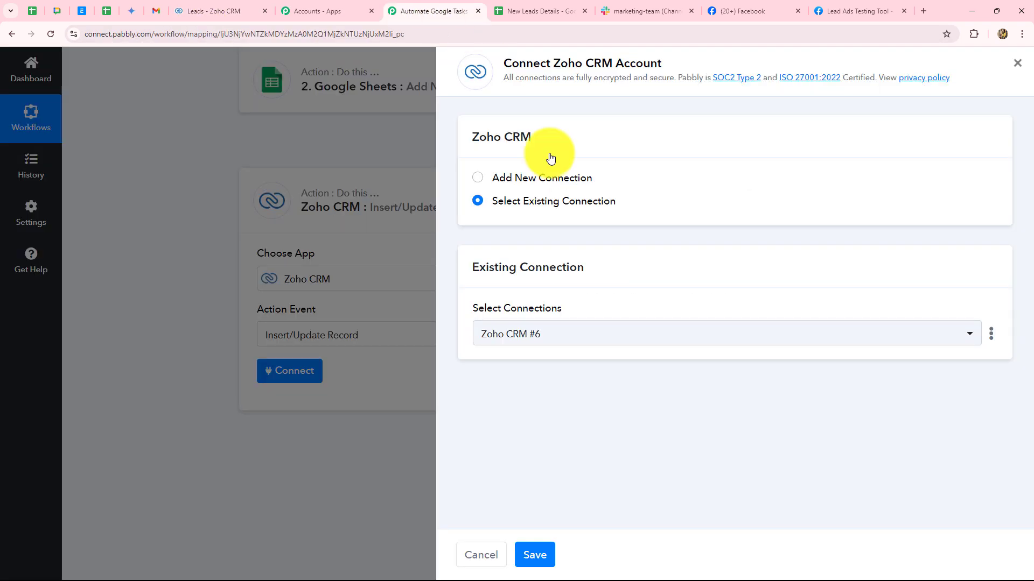
pyautogui.click(474, 177)
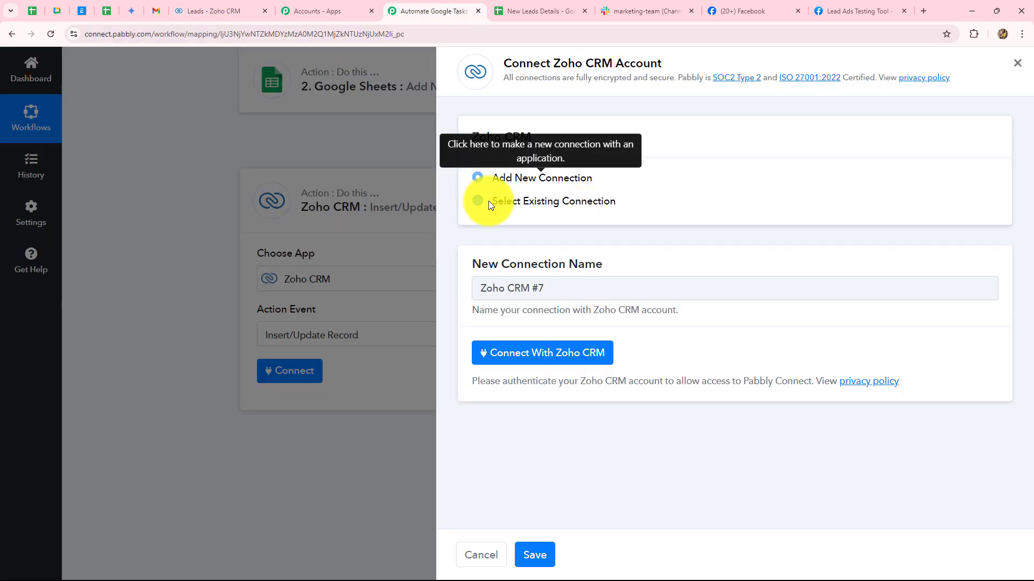
pyautogui.click(569, 353)
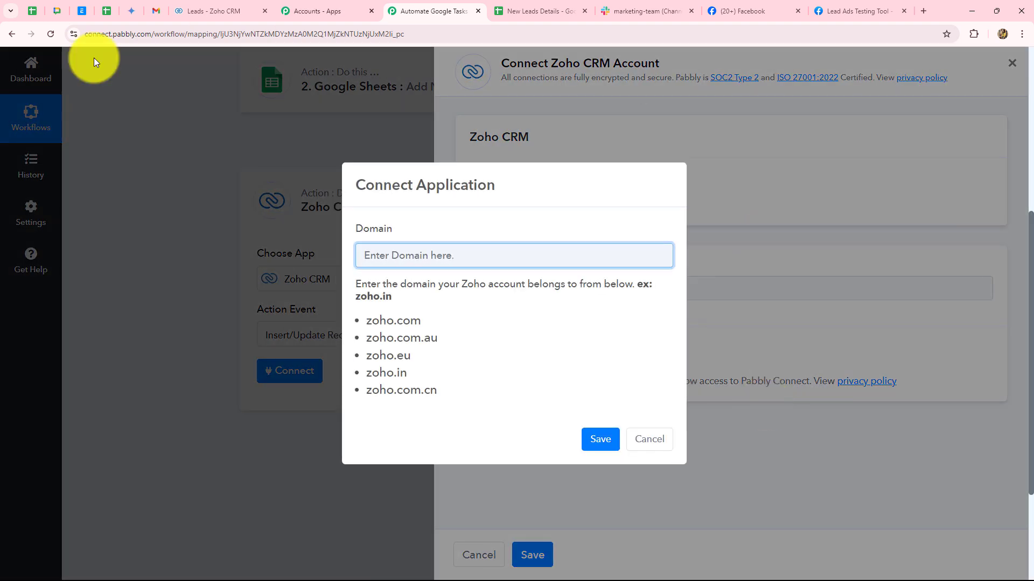
pyautogui.click(489, 255)
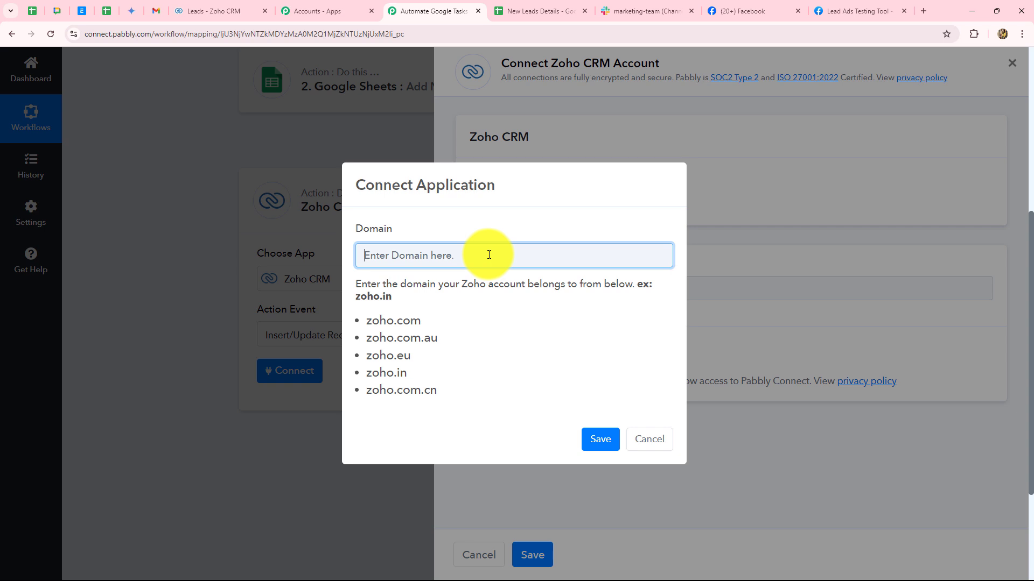
# Step: Copy the domain zoho.com from the Zoho CRM page's address, enter it as the connection's domain in Pabbly Connect and save
pyautogui.click(222, 12)
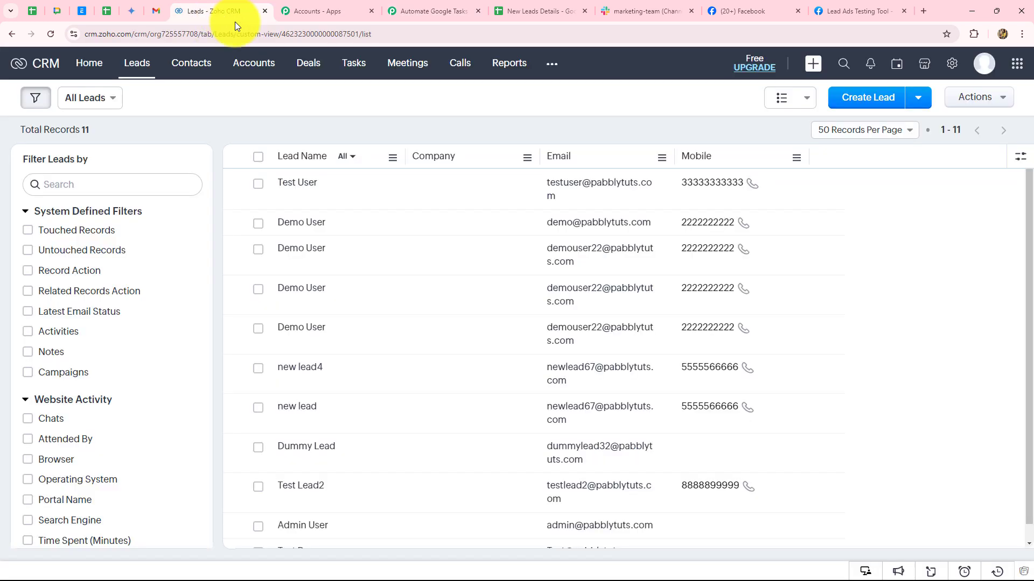
pyautogui.click(371, 35)
pyautogui.click(123, 33)
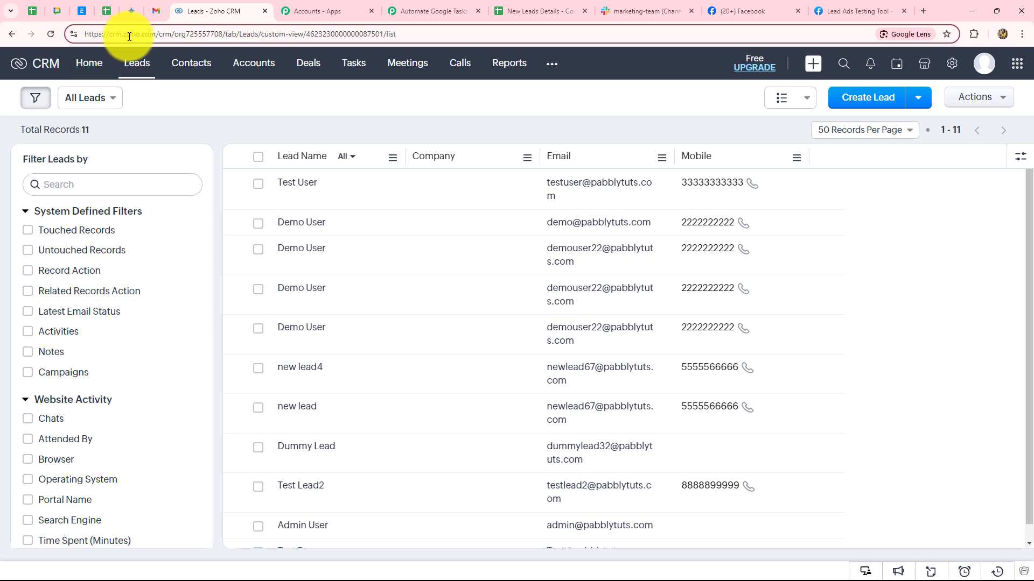
pyautogui.moveTo(154, 33); pyautogui.dragTo(125, 33)
pyautogui.hotkey('ctrl', 'c')
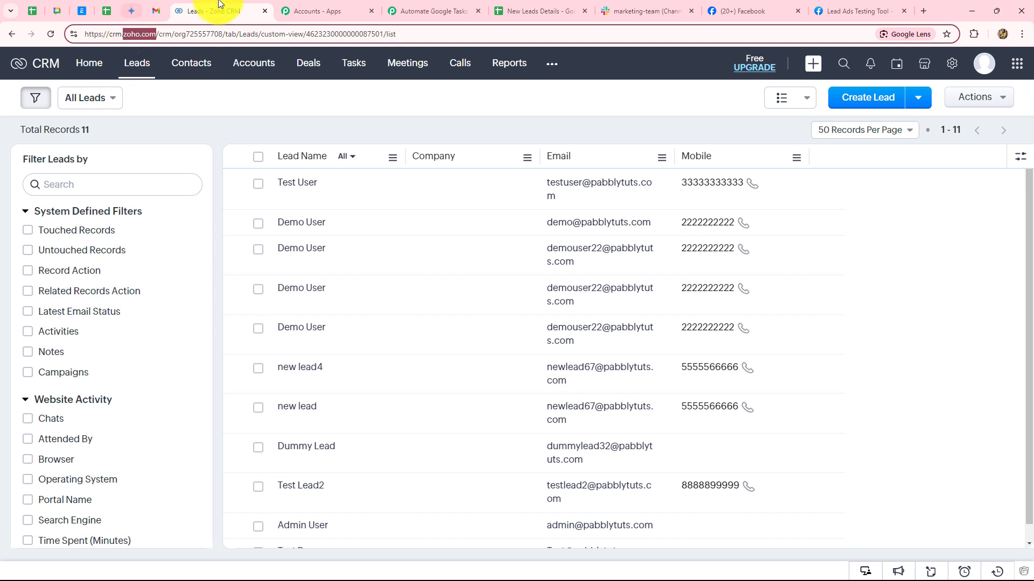
pyautogui.click(442, 8)
pyautogui.hotkey('ctrl', 'v')
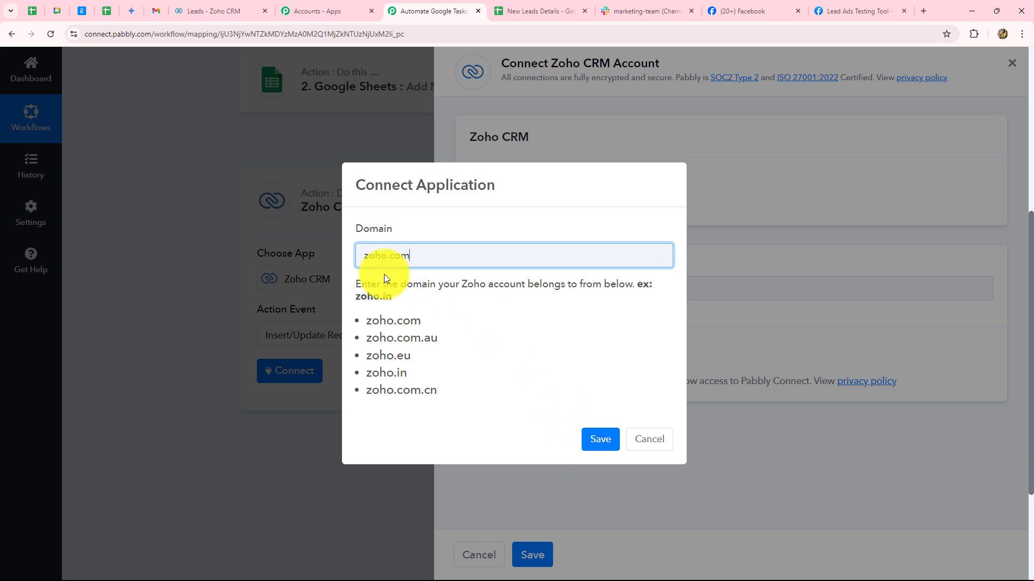
pyautogui.click(599, 439)
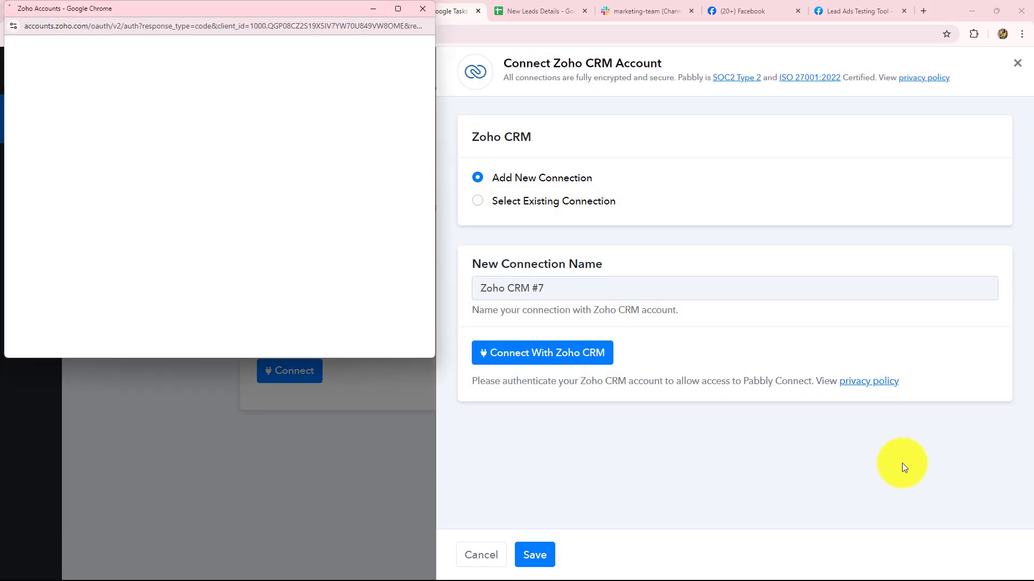
# Step: Set the Zoho CRM action's Module Name to Leads
pyautogui.scroll(-3, 194, 229)
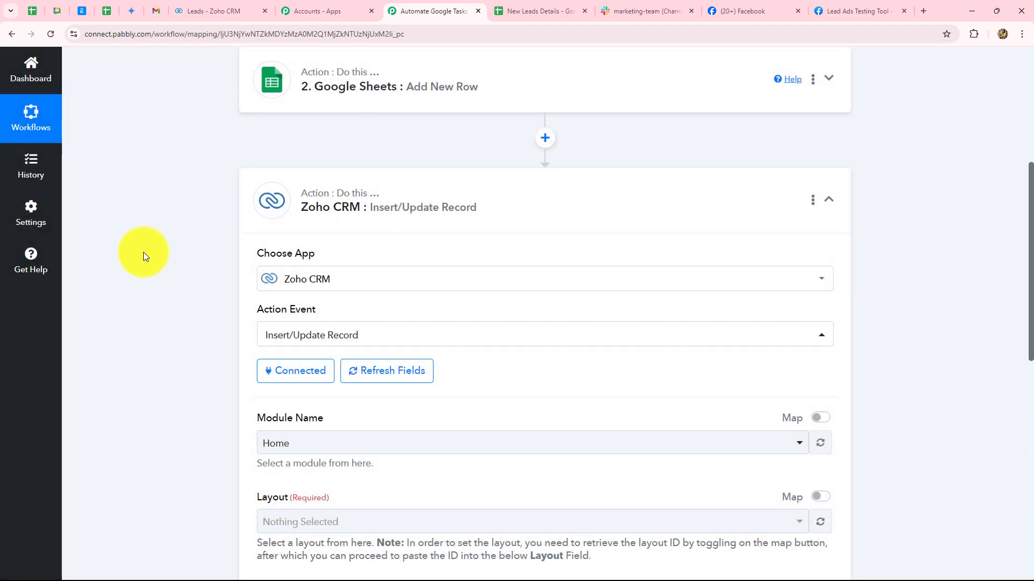
pyautogui.scroll(-4, 143, 253)
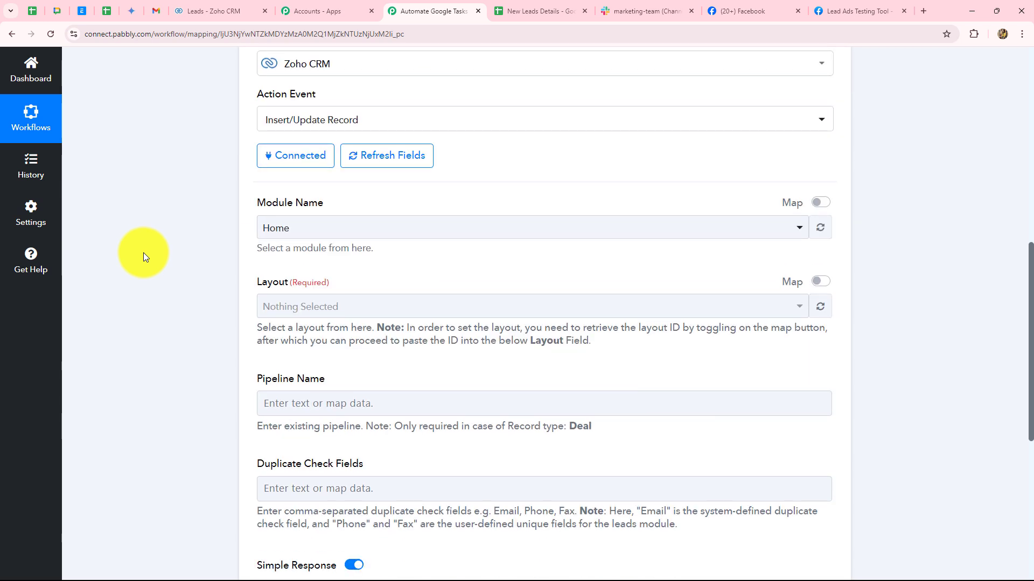
pyautogui.scroll(-3, 143, 253)
pyautogui.scroll(3, 143, 253)
pyautogui.click(298, 229)
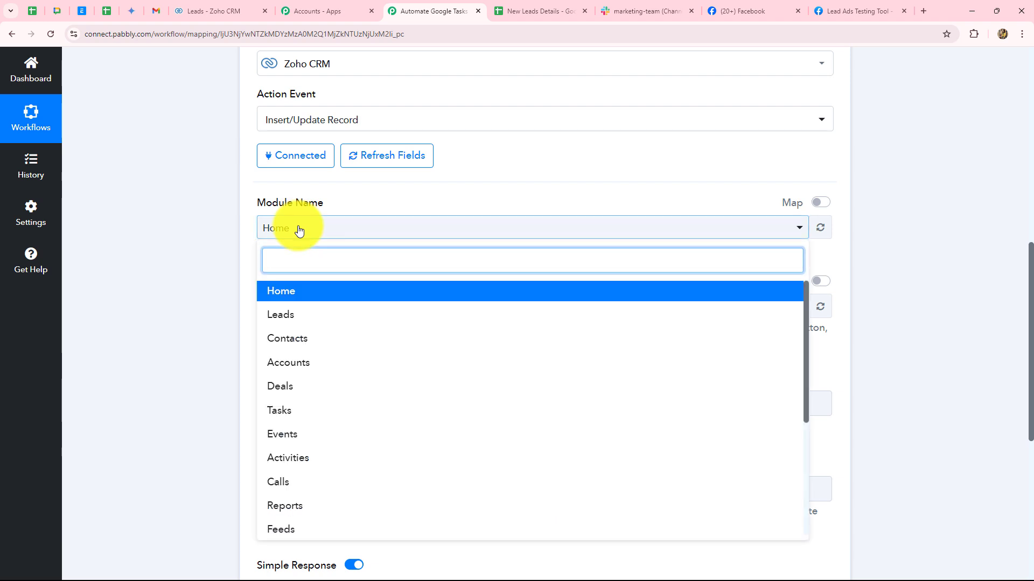
pyautogui.click(294, 317)
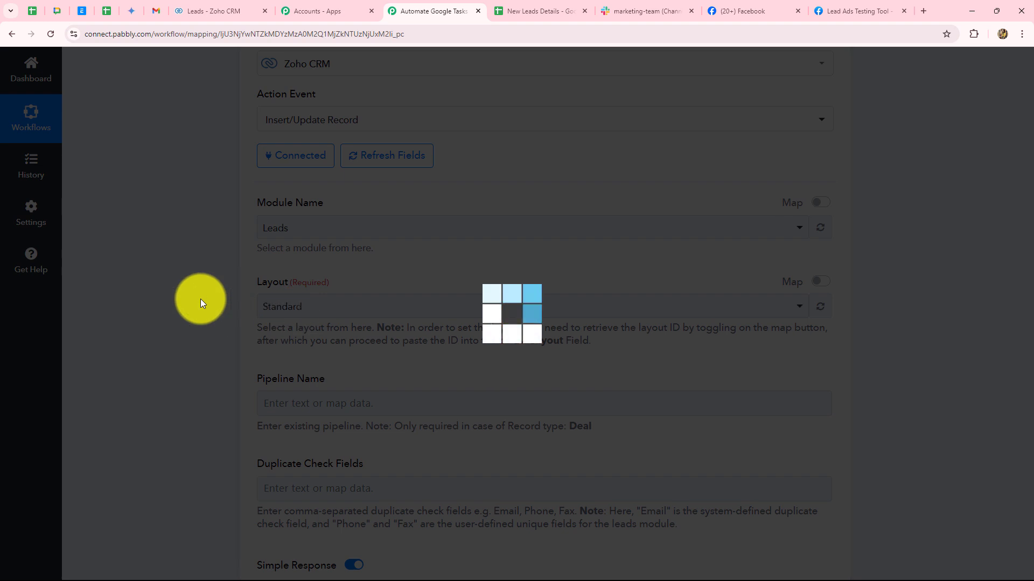
# Step: Examine the Leads module's fields, including Layout, Pipeline Name and Duplicate Check Fields, to see which ones need lead data
pyautogui.scroll(-3, 200, 299)
pyautogui.scroll(2, 200, 298)
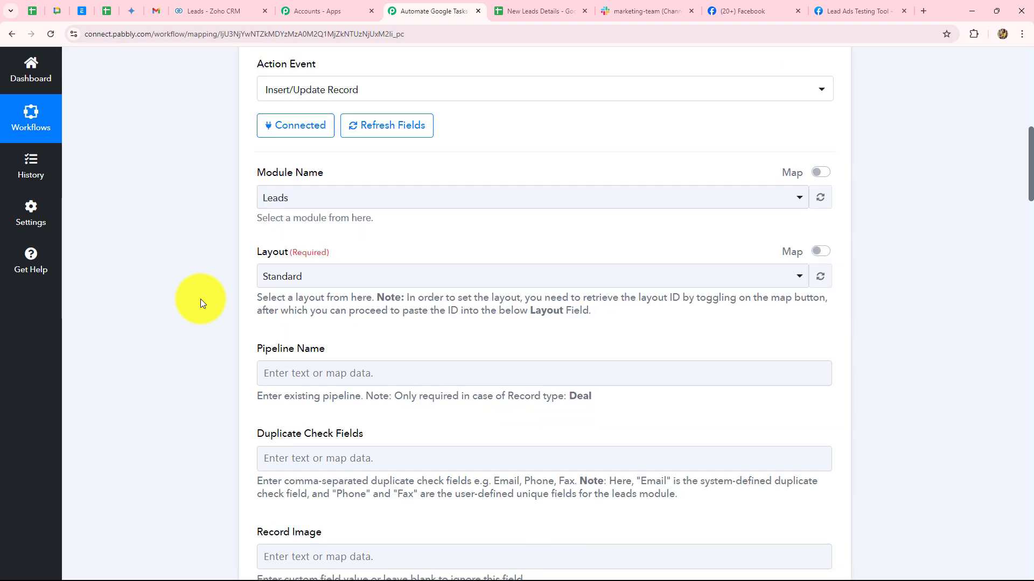
pyautogui.scroll(-4, 307, 301)
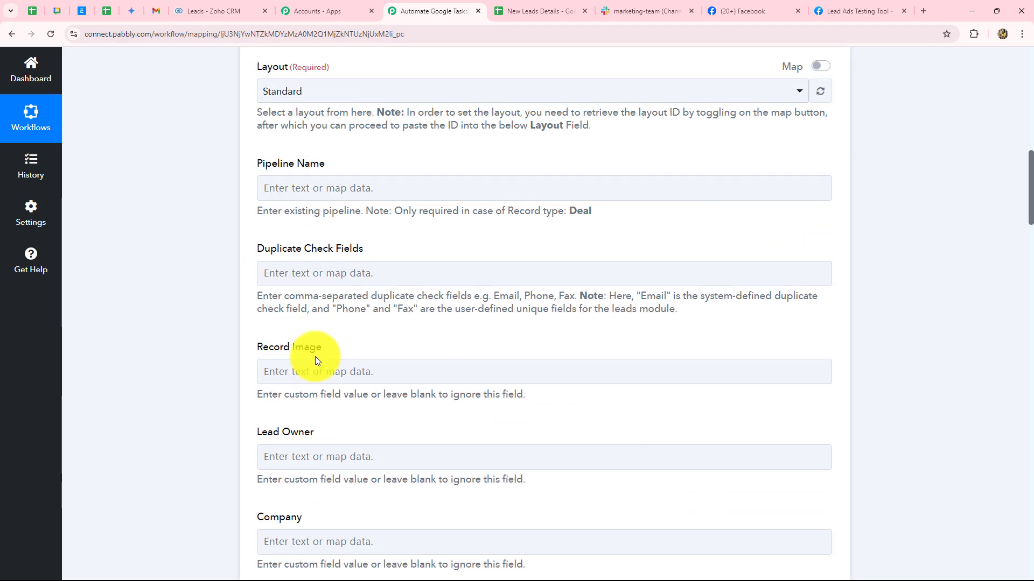
pyautogui.scroll(-5, 315, 356)
pyautogui.scroll(10, 315, 356)
pyautogui.scroll(-3, 307, 269)
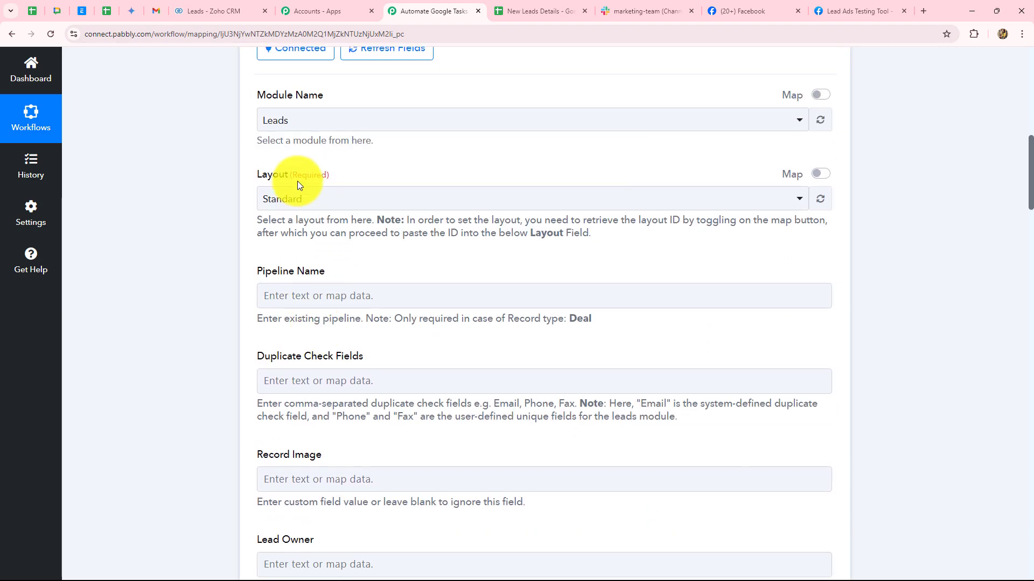
pyautogui.click(304, 201)
pyautogui.click(185, 234)
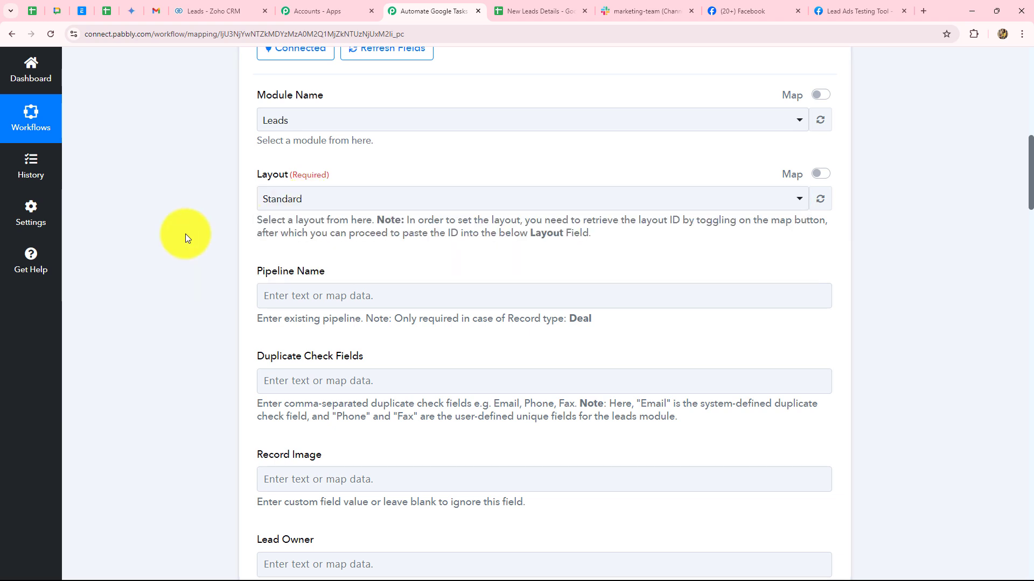
pyautogui.scroll(-2, 186, 234)
pyautogui.click(359, 283)
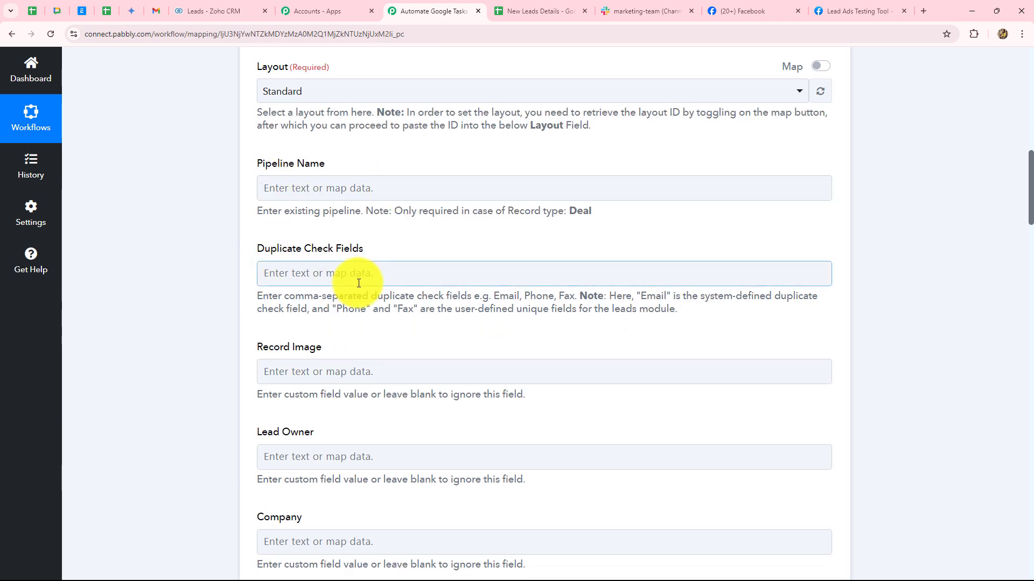
pyautogui.click(178, 377)
# Step: Map the Zoho CRM First Name field to Res4 First Name from the Facebook Lead Ads step
pyautogui.scroll(-3, 178, 377)
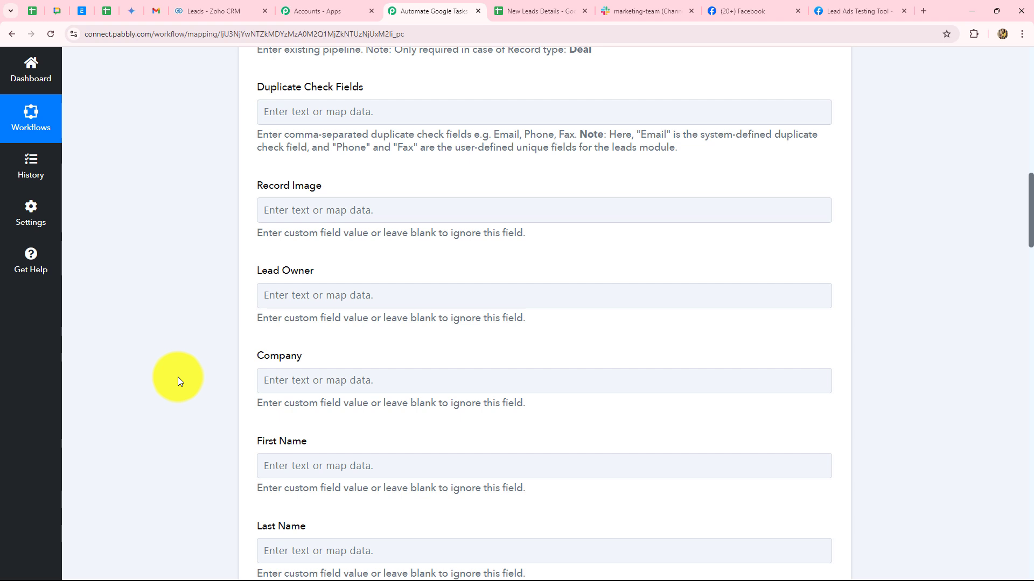
pyautogui.scroll(-4, 309, 233)
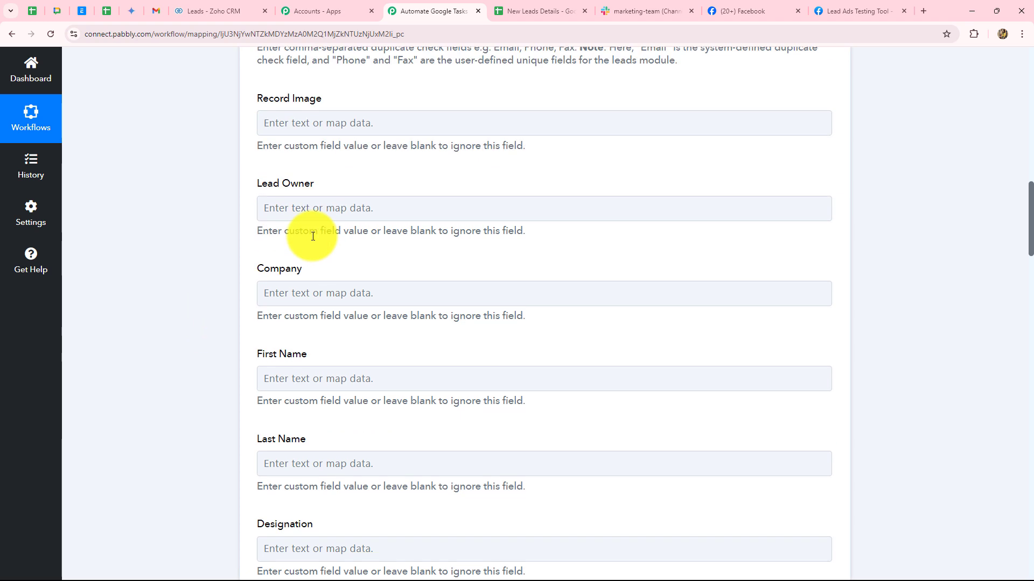
pyautogui.scroll(-1, 311, 237)
pyautogui.click(312, 197)
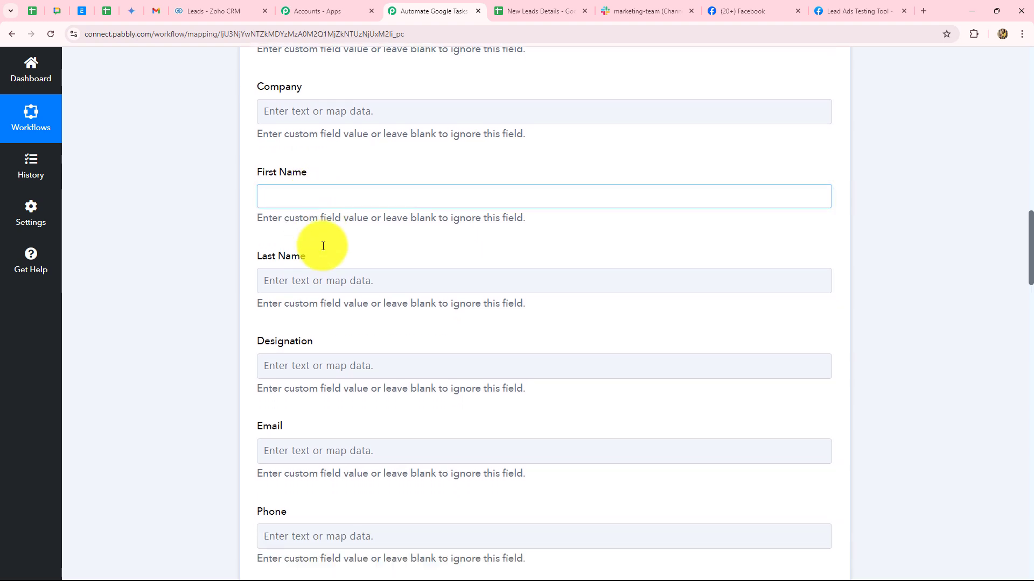
pyautogui.click(324, 303)
pyautogui.click(370, 358)
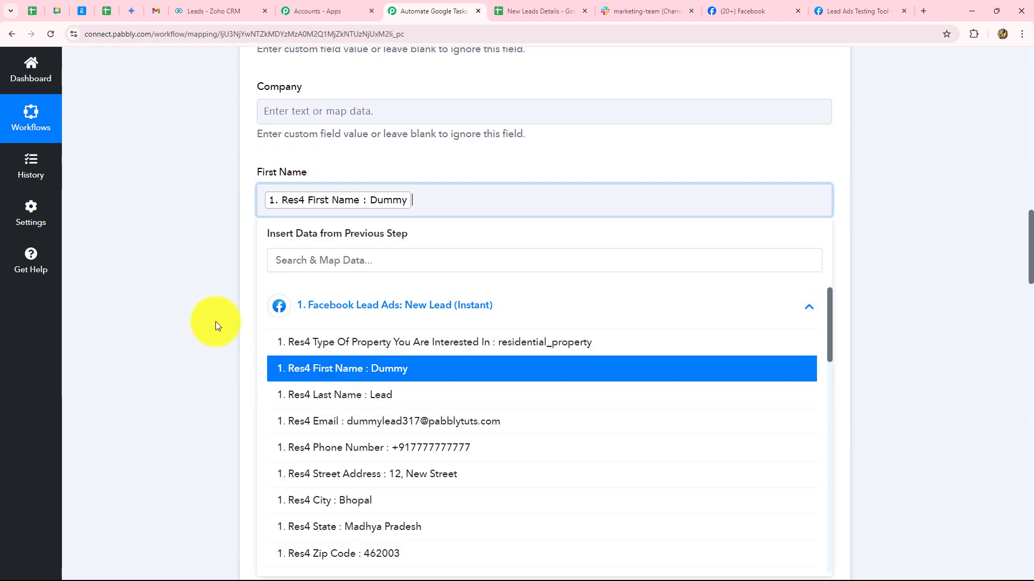
pyautogui.click(216, 322)
# Step: Map the Zoho CRM Last Name field to Res4 Last Name from the Facebook Lead Ads step
pyautogui.scroll(-2, 218, 302)
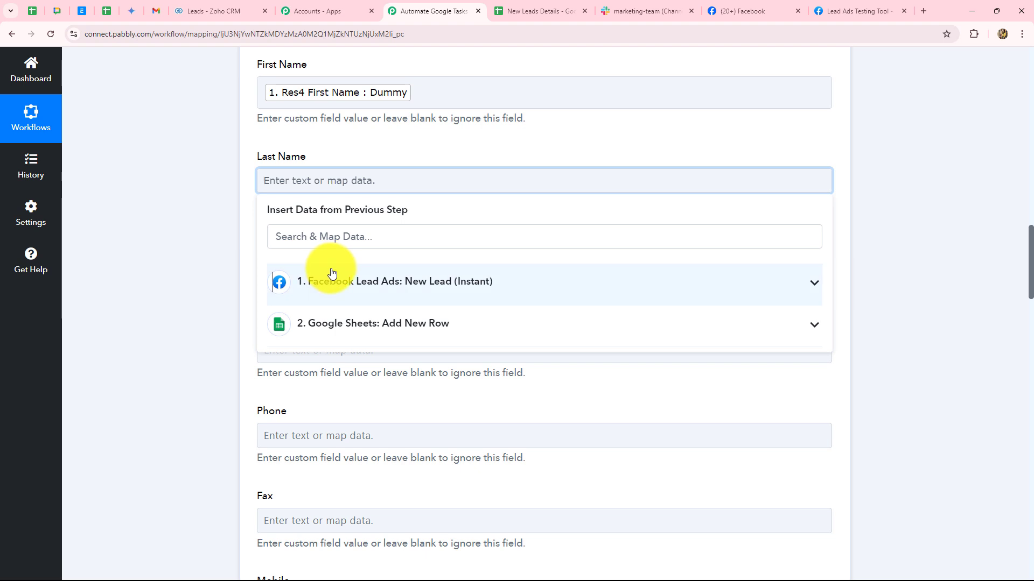
pyautogui.click(330, 274)
pyautogui.click(376, 370)
pyautogui.click(165, 286)
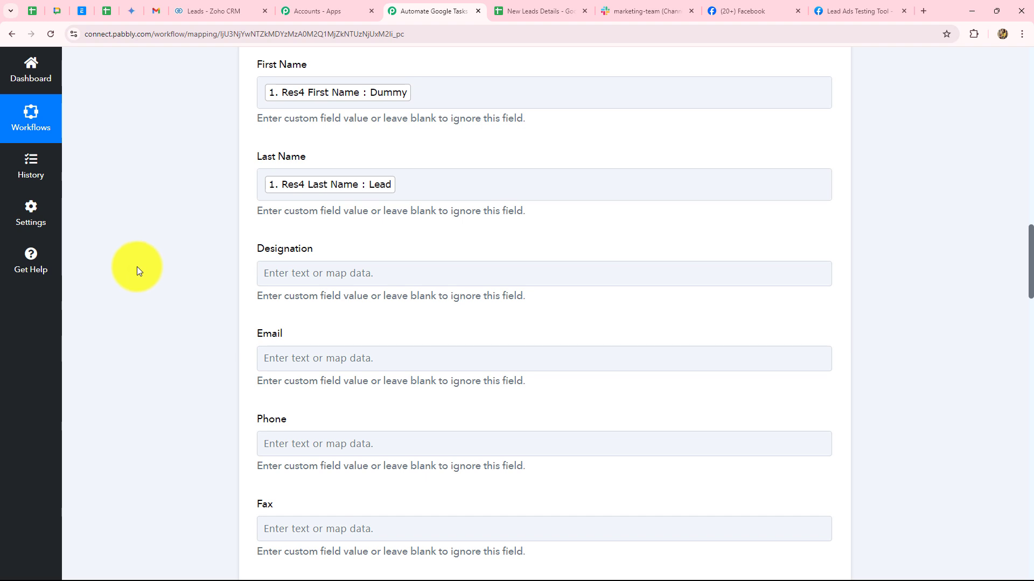
# Step: Map the Zoho CRM Email field to Res4 Email from the Facebook Lead Ads step
pyautogui.scroll(-2, 199, 226)
pyautogui.click(273, 168)
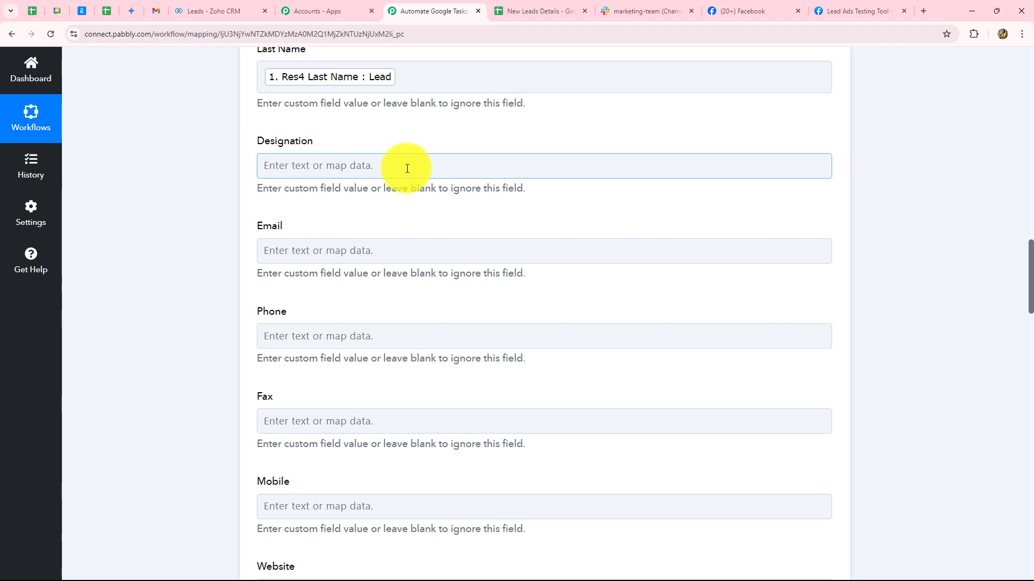
pyautogui.scroll(-2, 407, 169)
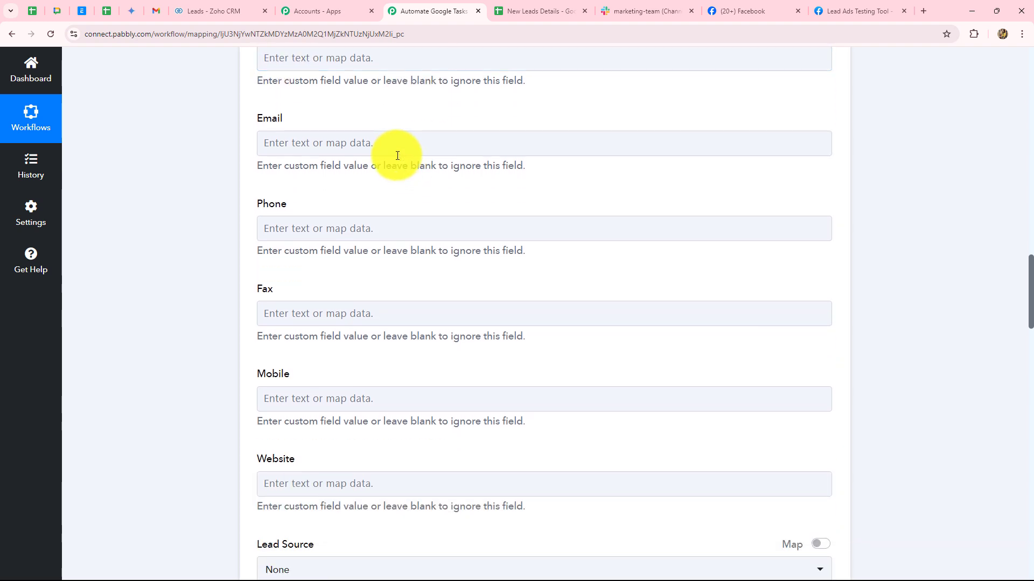
pyautogui.click(395, 150)
pyautogui.click(370, 250)
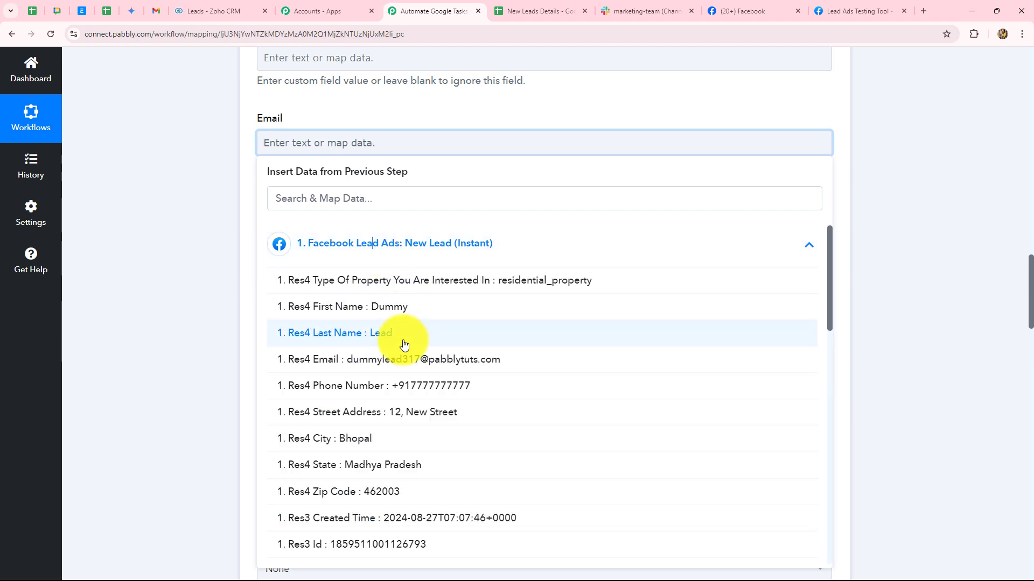
pyautogui.click(404, 363)
pyautogui.click(197, 283)
# Step: Map the Zoho CRM Mobile field to Res4 Phone Number from the Facebook Lead Ads step
pyautogui.scroll(-2, 197, 283)
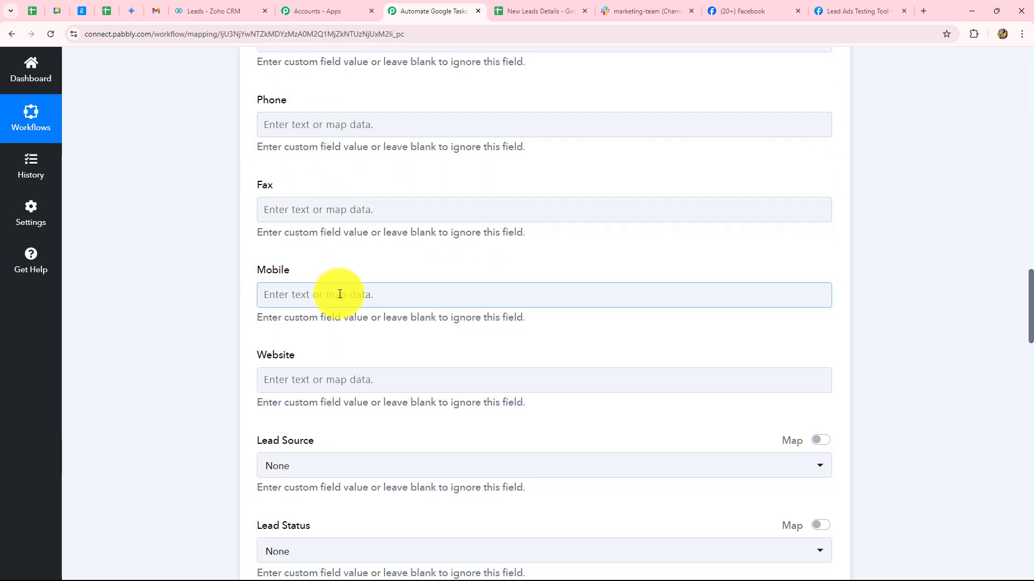
pyautogui.scroll(-2, 339, 293)
pyautogui.click(350, 188)
pyautogui.click(371, 291)
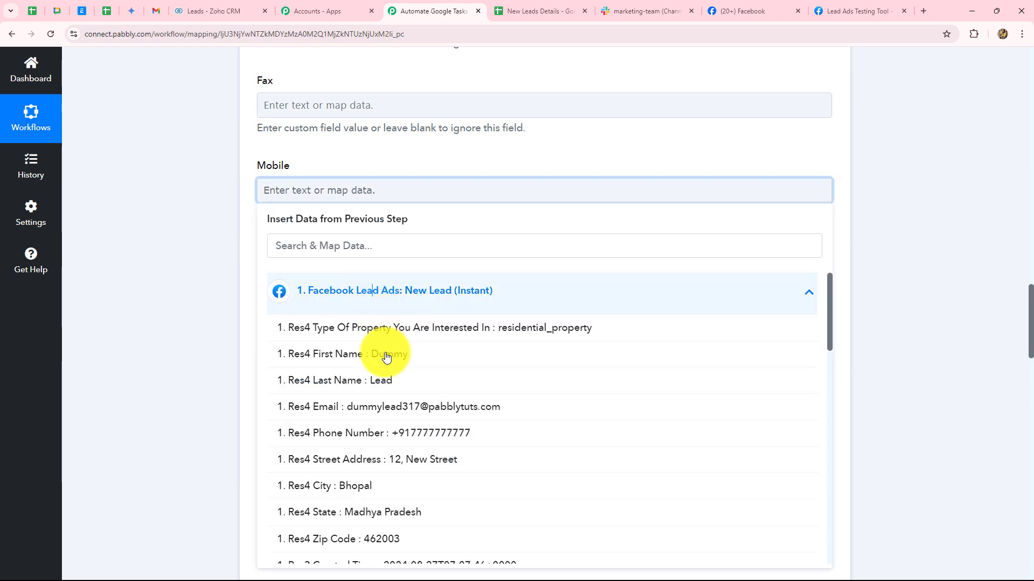
pyautogui.click(402, 434)
pyautogui.click(170, 350)
# Step: Examine the Lead Source options and the optional Leads fields below it, including Industry, No Of Employees and Annual Revenue
pyautogui.scroll(-2, 179, 328)
pyautogui.scroll(-3, 194, 302)
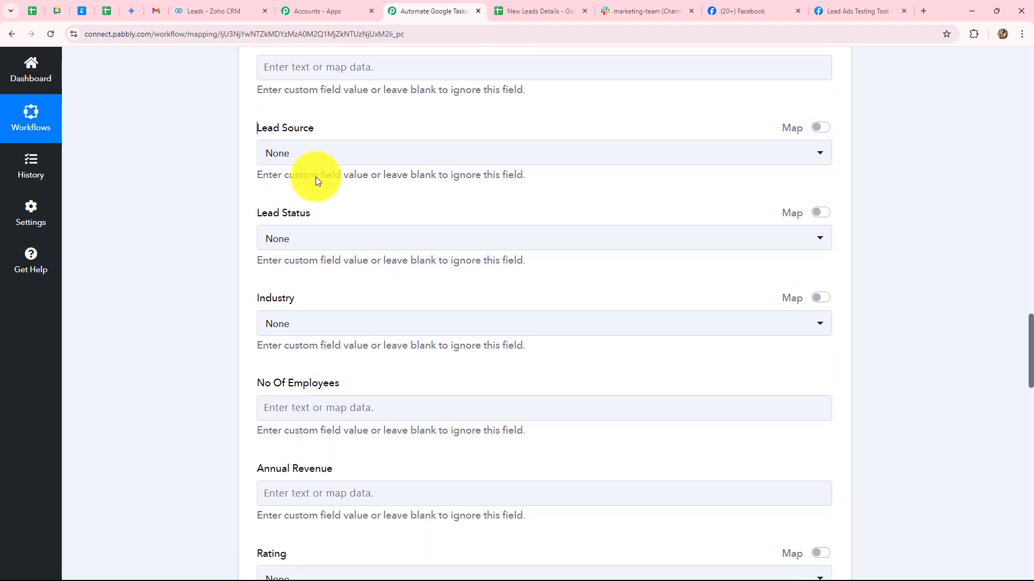
pyautogui.click(277, 105)
pyautogui.click(194, 178)
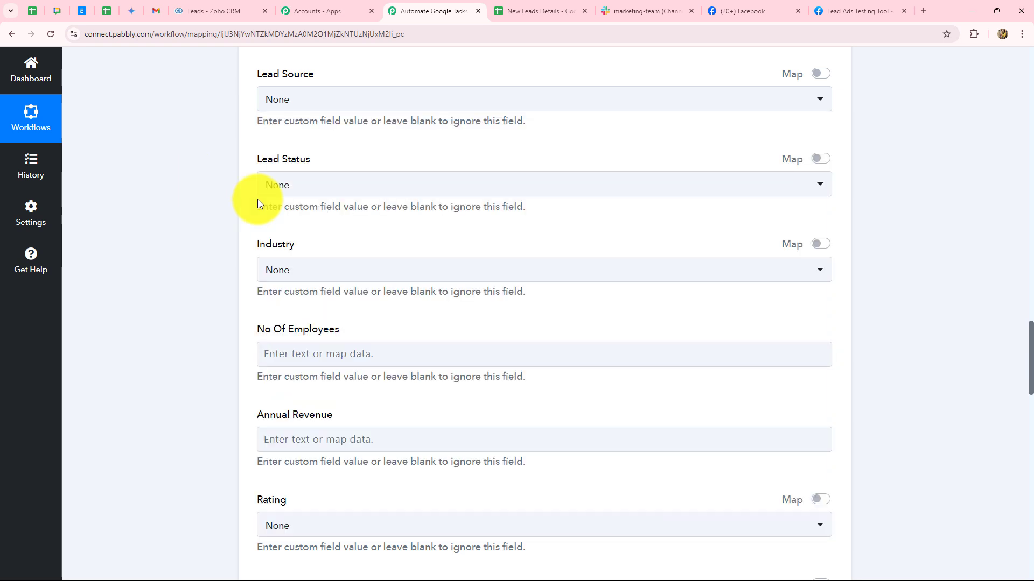
pyautogui.click(306, 107)
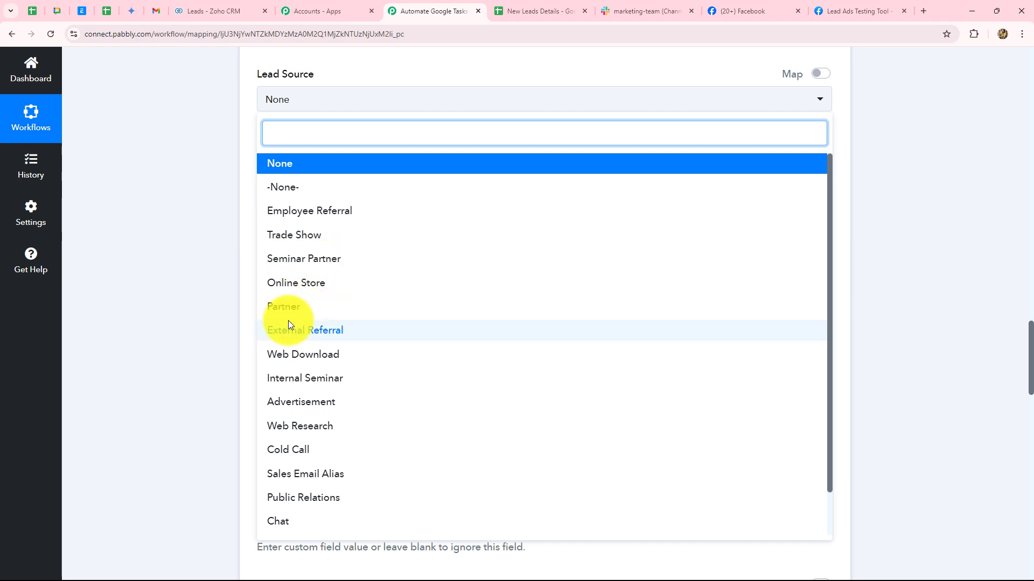
pyautogui.click(178, 351)
pyautogui.scroll(-3, 206, 214)
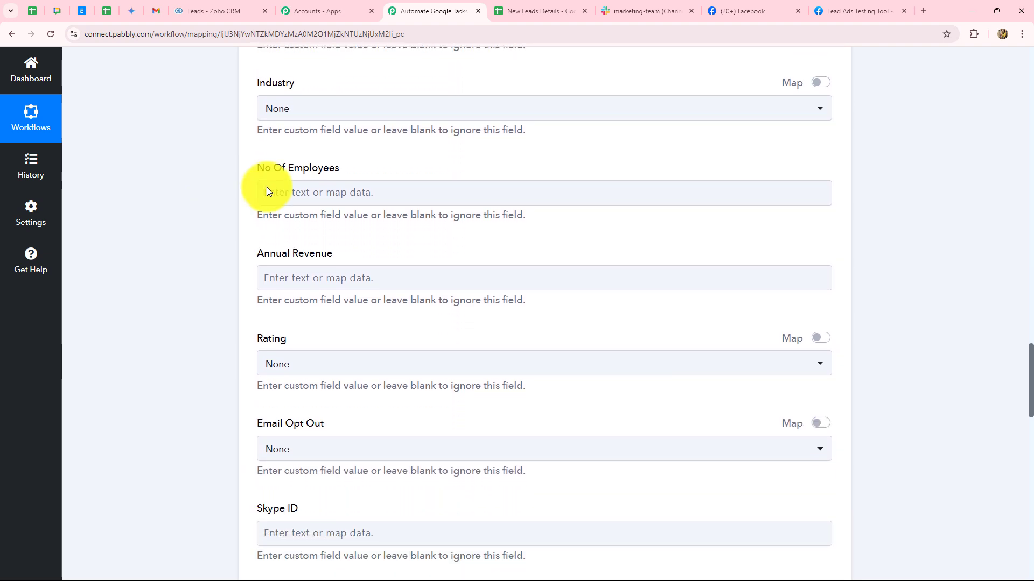
pyautogui.click(266, 191)
pyautogui.scroll(-2, 226, 190)
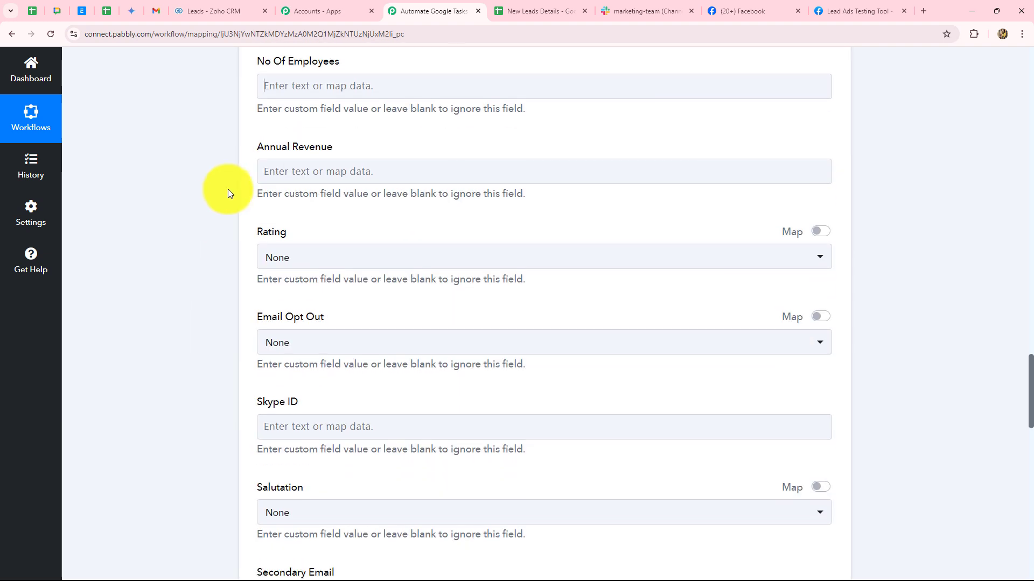
# Step: Map the Zoho CRM City field to Res4 City from the Facebook Lead Ads step
pyautogui.scroll(-14, 295, 268)
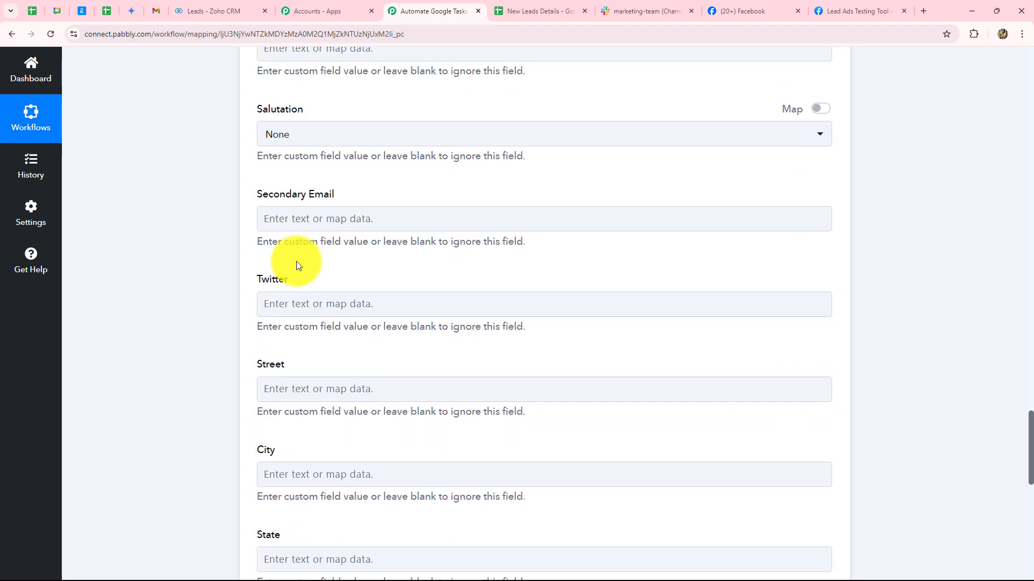
pyautogui.scroll(4, 297, 263)
pyautogui.scroll(-3, 295, 261)
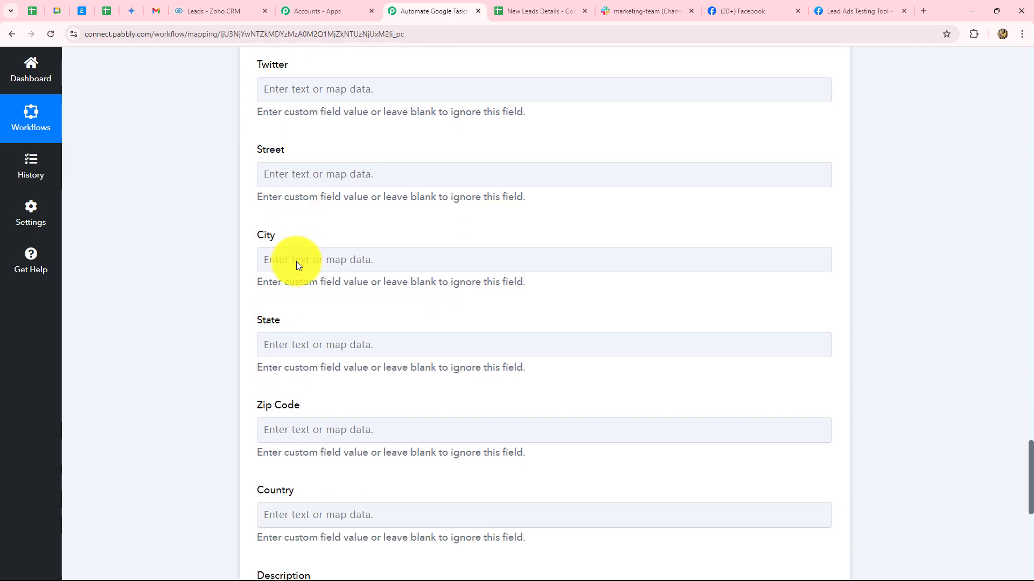
pyautogui.click(285, 159)
pyautogui.click(341, 253)
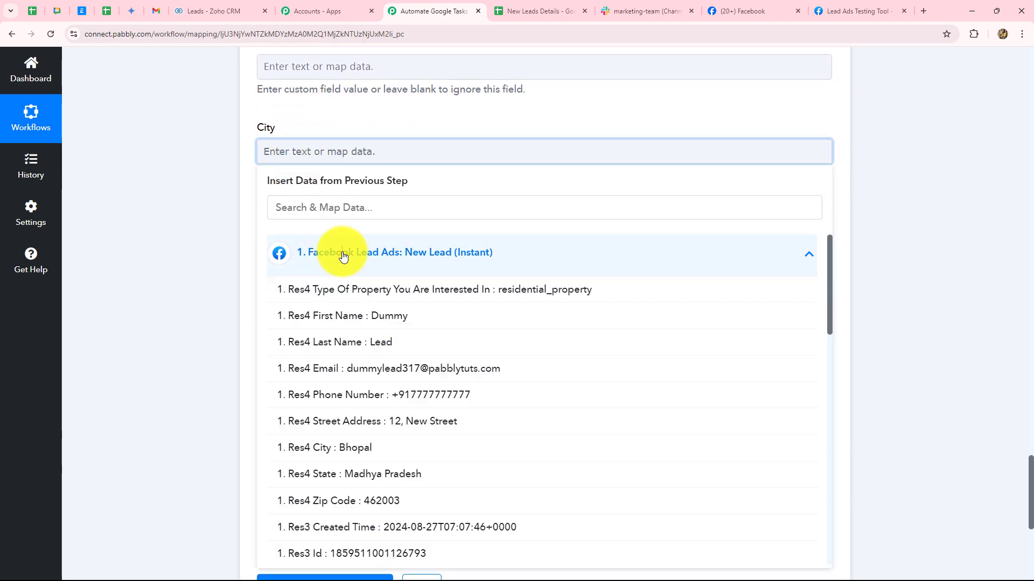
pyautogui.click(365, 452)
pyautogui.click(164, 329)
# Step: Map the Zoho CRM Street field to Res4 Street Address from the Facebook Lead Ads step
pyautogui.scroll(3, 165, 329)
pyautogui.click(288, 228)
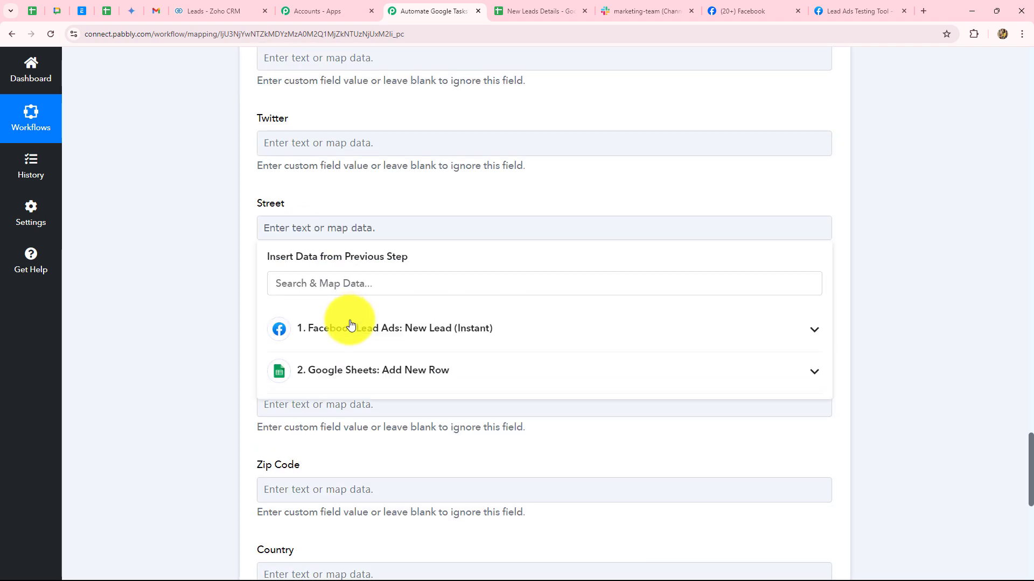
pyautogui.click(341, 329)
pyautogui.click(432, 500)
pyautogui.click(195, 423)
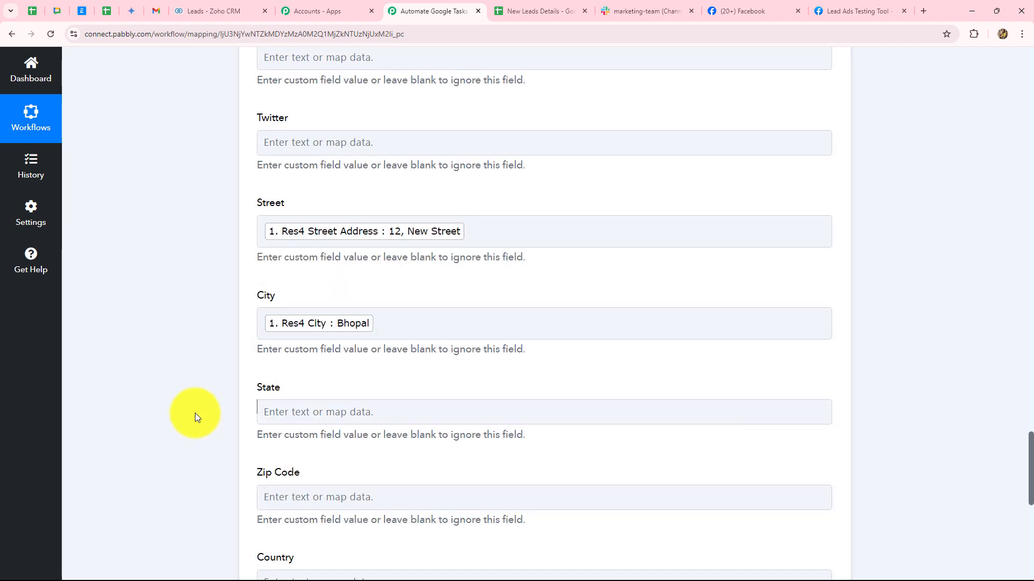
# Step: Map the Zoho CRM State field to Res4 State from the Facebook Lead Ads step
pyautogui.scroll(-3, 196, 418)
pyautogui.click(305, 252)
pyautogui.scroll(-4, 305, 252)
pyautogui.click(370, 141)
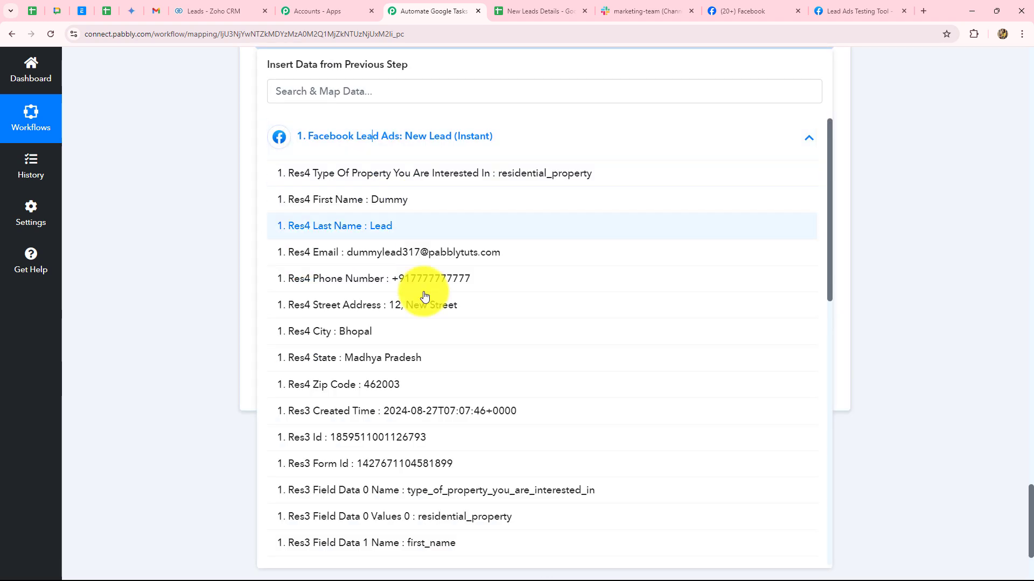
pyautogui.click(355, 357)
# Step: Map the Zoho CRM Zip Code field to Res4 Zip Code from the Facebook Lead Ads step
pyautogui.click(306, 168)
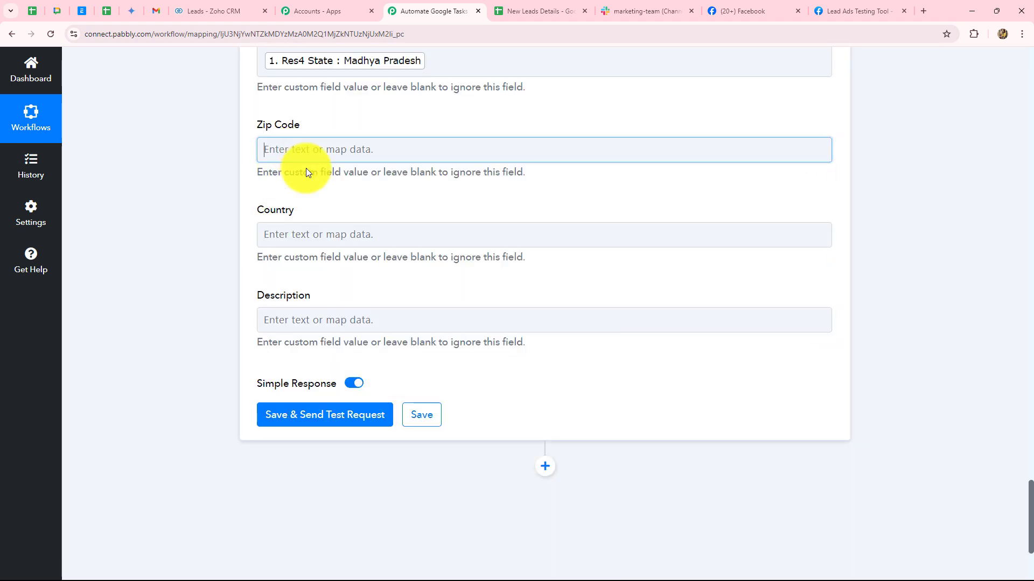
pyautogui.click(349, 249)
pyautogui.click(370, 498)
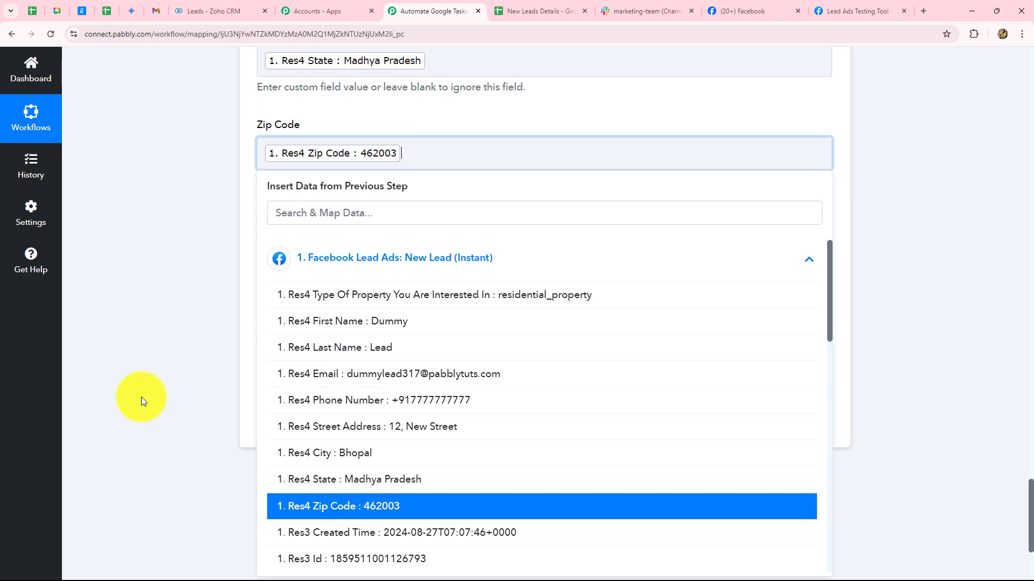
pyautogui.click(299, 238)
pyautogui.click(351, 354)
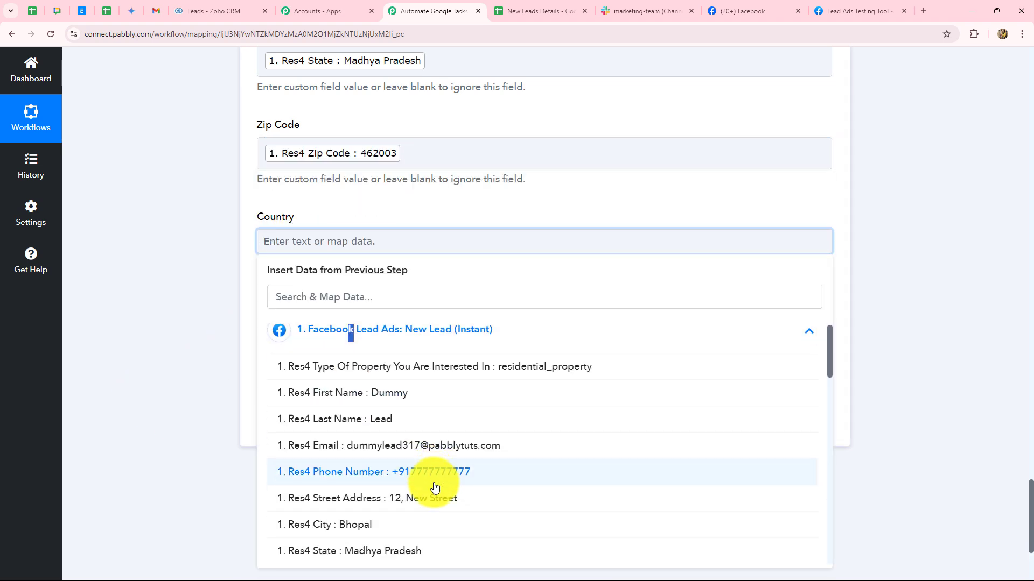
pyautogui.scroll(-5, 434, 487)
pyautogui.scroll(5, 435, 488)
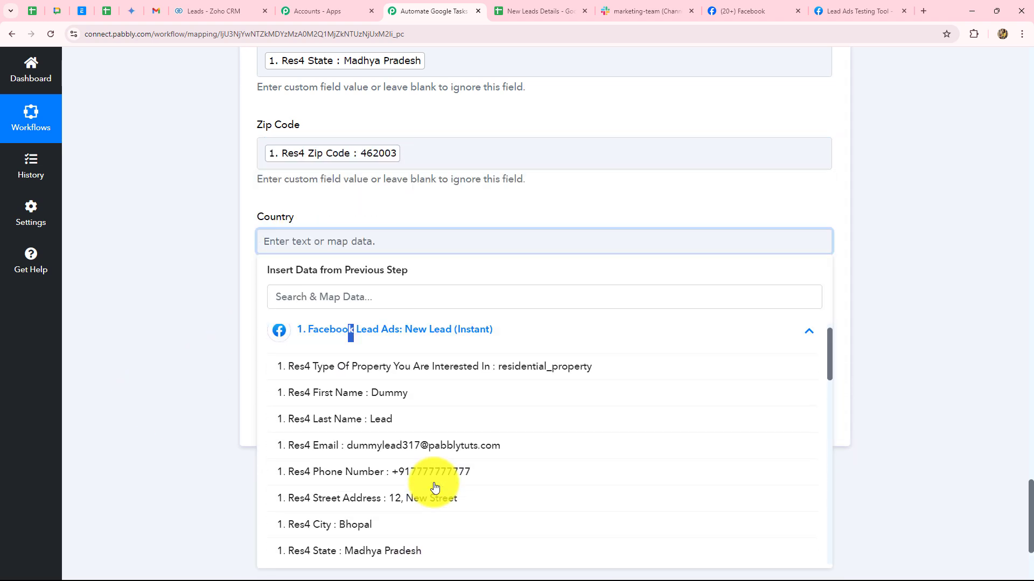
pyautogui.click(165, 363)
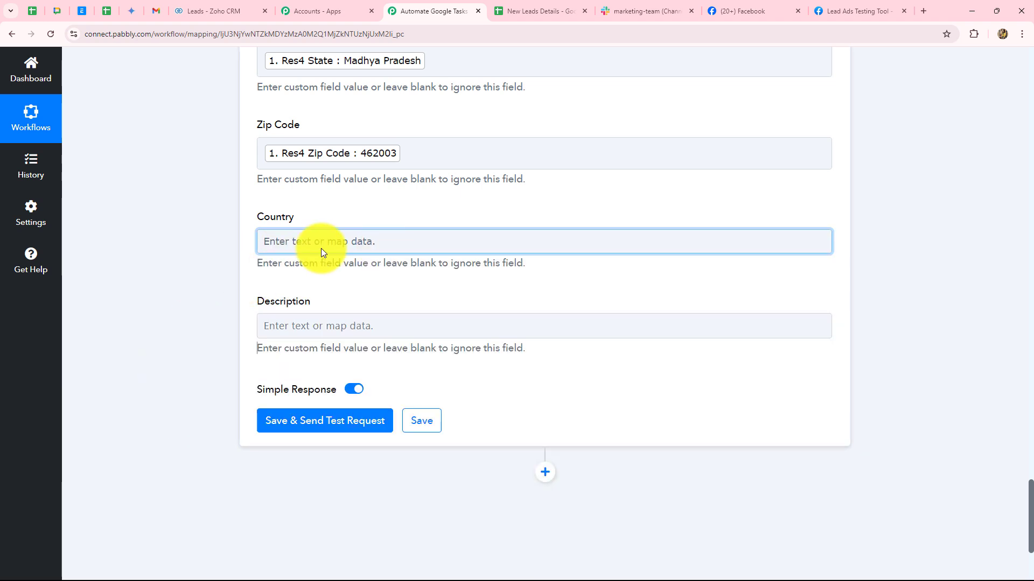
# Step: Save the Zoho CRM action and send a test request with the mapped lead data
pyautogui.click(331, 426)
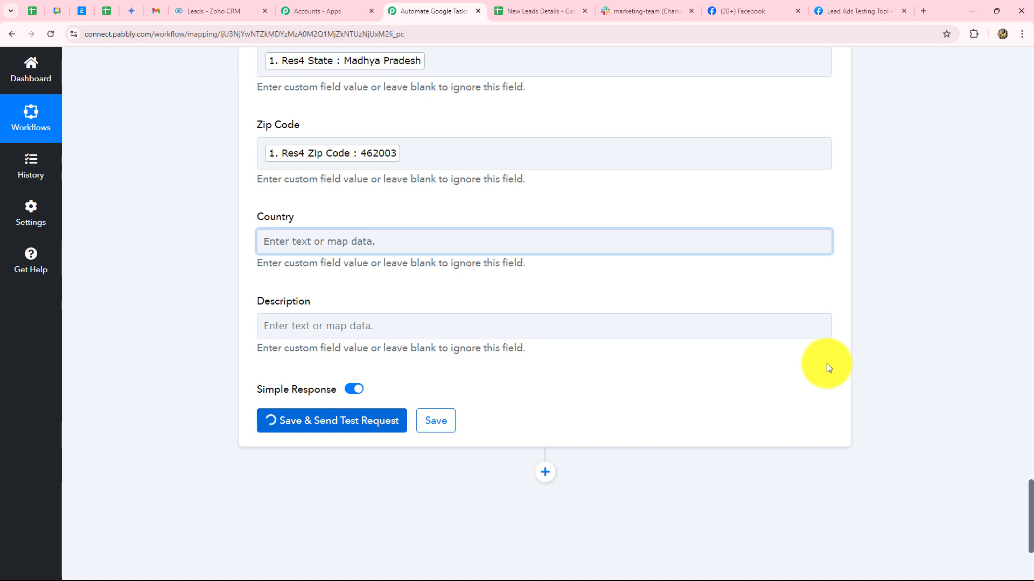
pyautogui.scroll(-4, 827, 361)
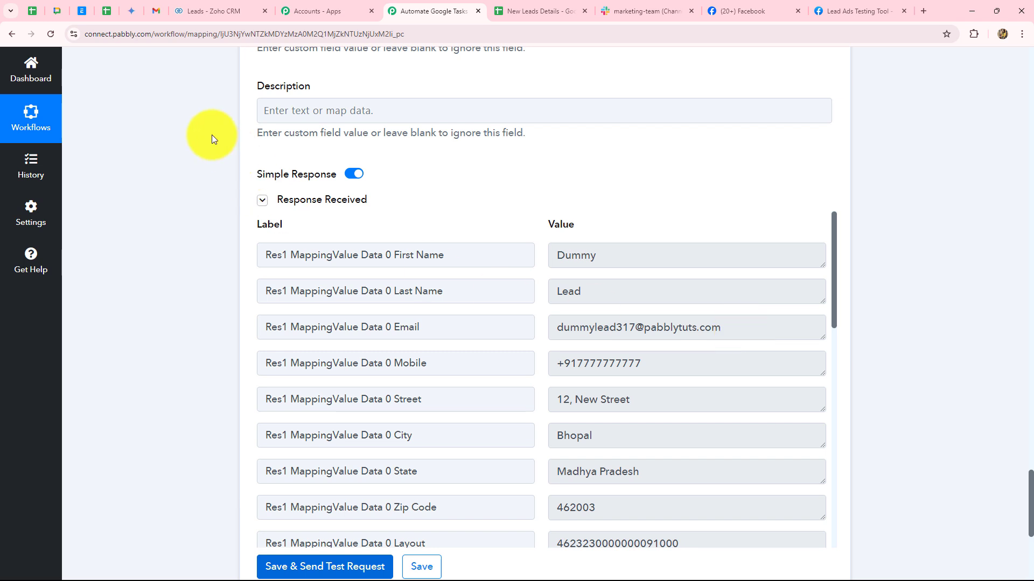
# Step: Switch to Zoho CRM, reload the Leads list and check the newest lead's contact and address details
pyautogui.click(212, 17)
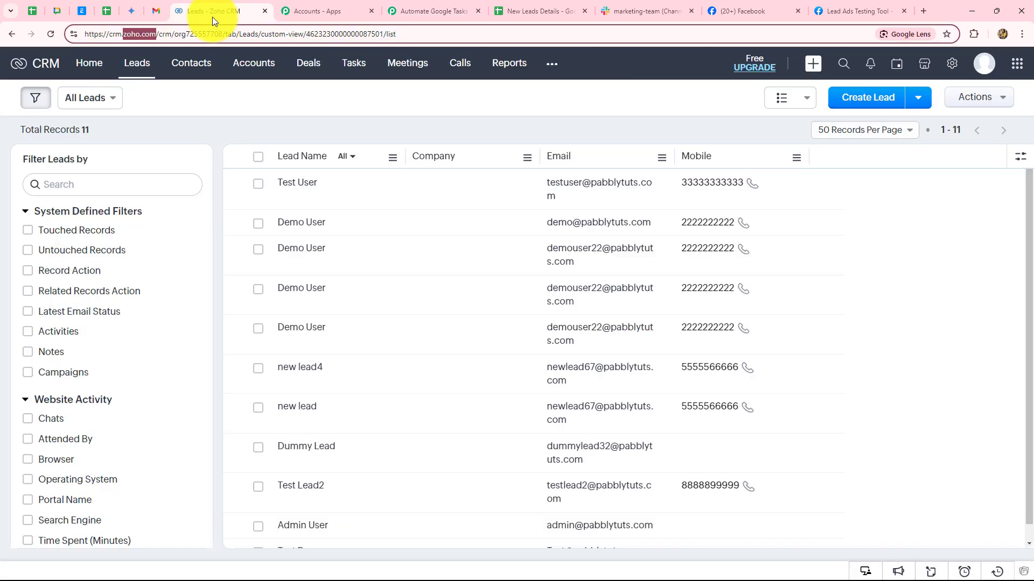
pyautogui.click(134, 63)
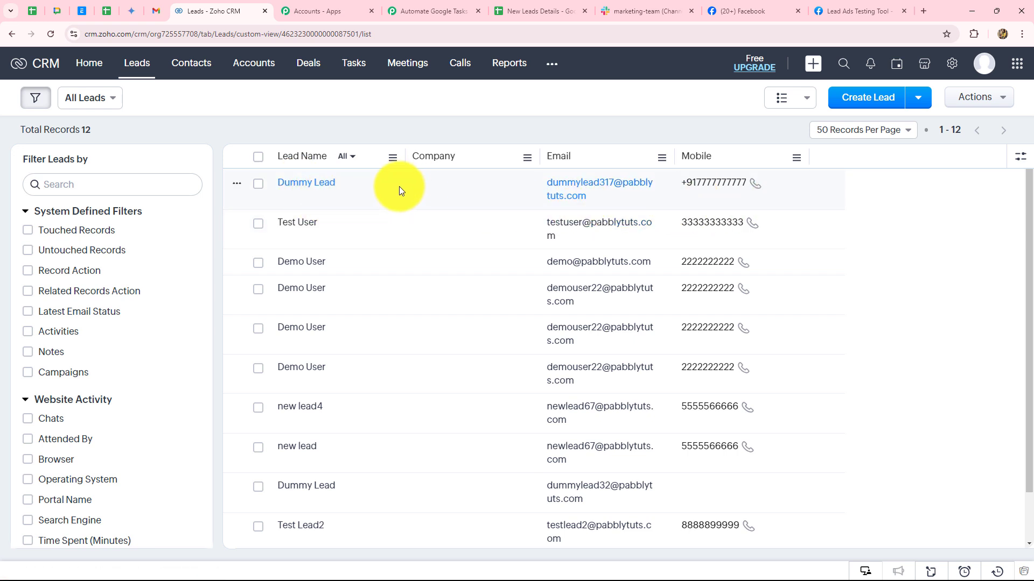
pyautogui.click(294, 186)
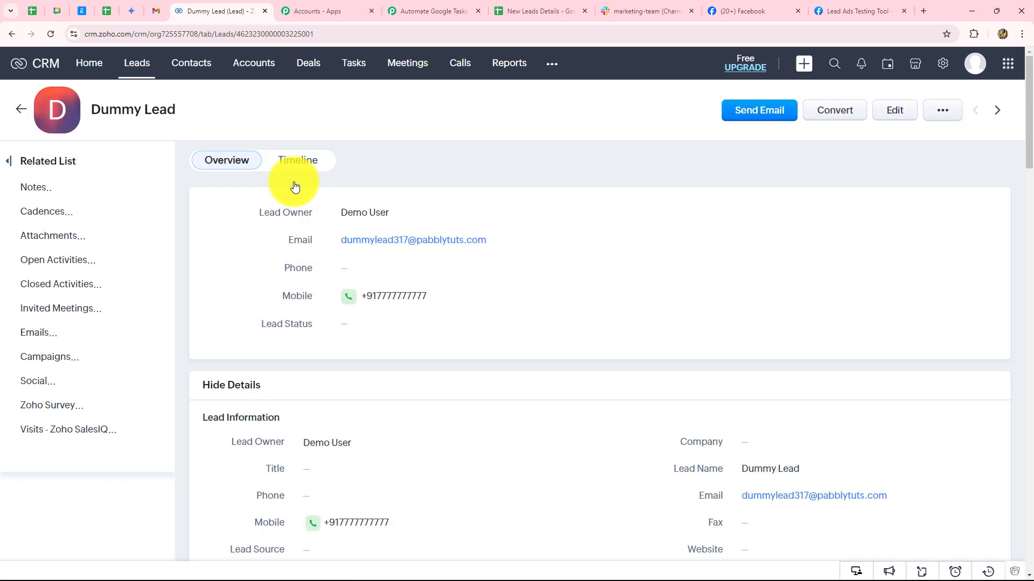
pyautogui.scroll(-5, 509, 336)
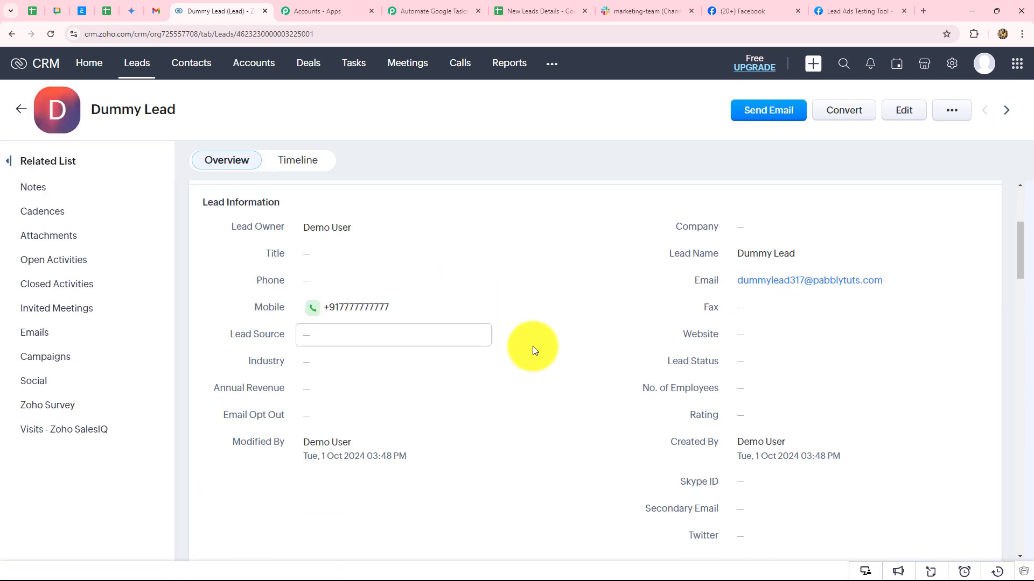
pyautogui.scroll(-3, 609, 357)
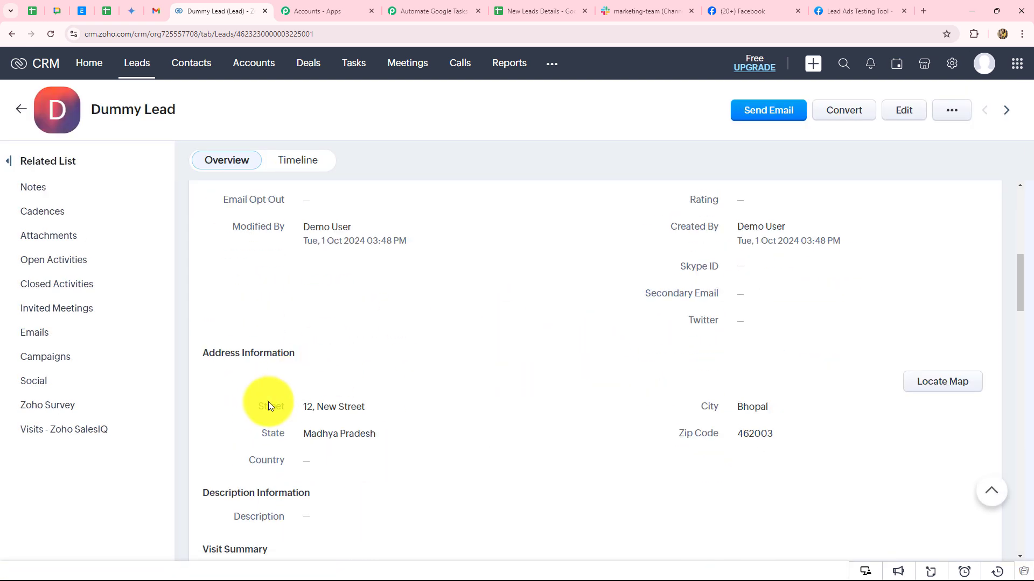
pyautogui.scroll(5, 402, 259)
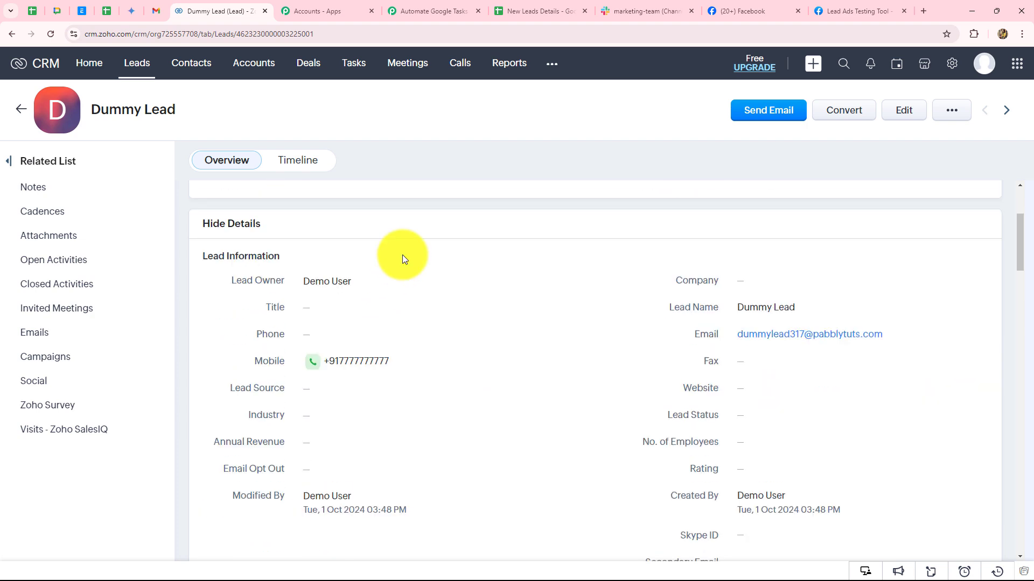
pyautogui.scroll(3, 402, 259)
# Step: Switch back to Pabbly Connect and collapse the Zoho CRM Insert/Update Record action in the workflow
pyautogui.click(424, 6)
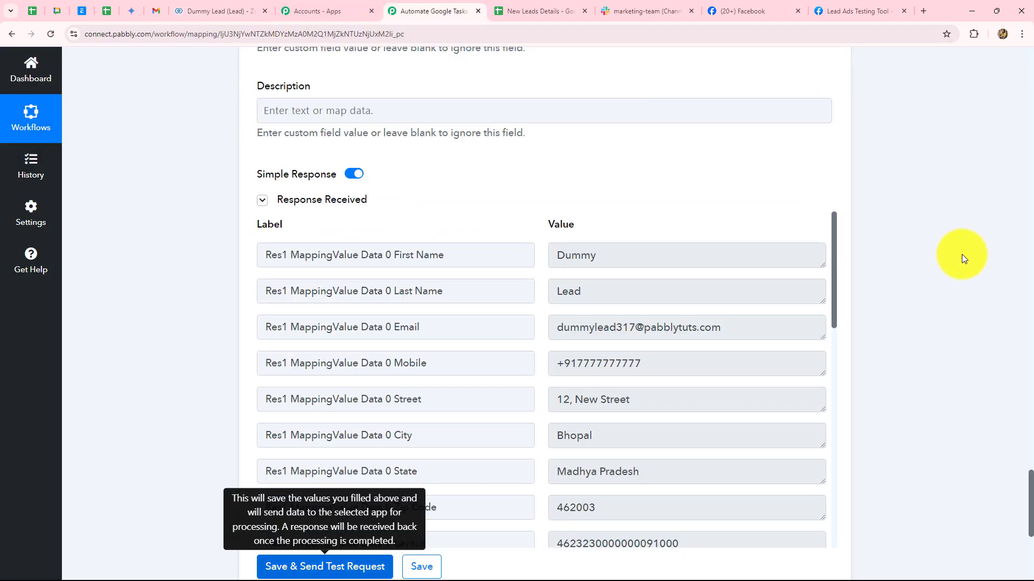
pyautogui.scroll(10, 967, 254)
pyautogui.scroll(20, 967, 254)
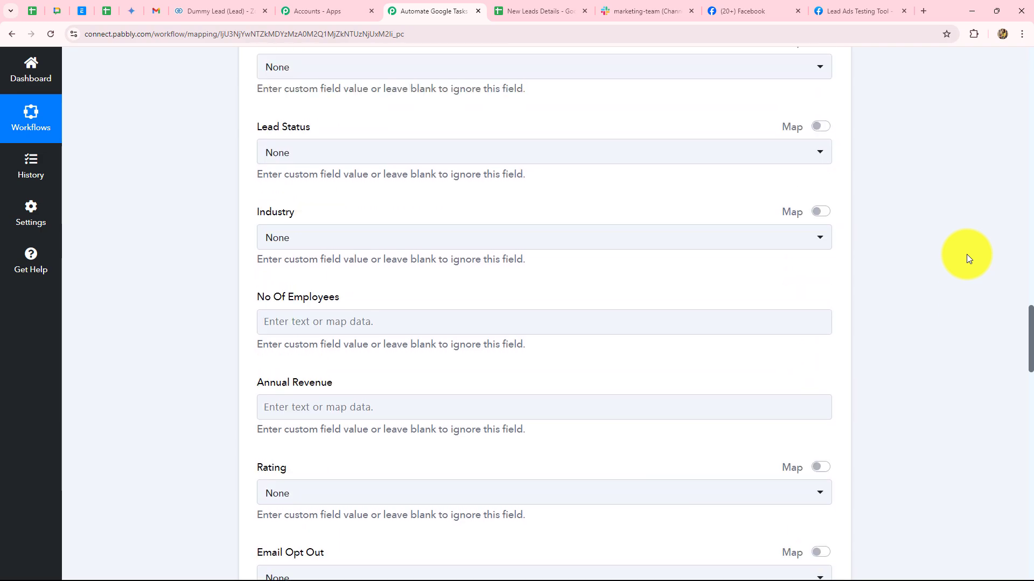
pyautogui.scroll(20, 967, 254)
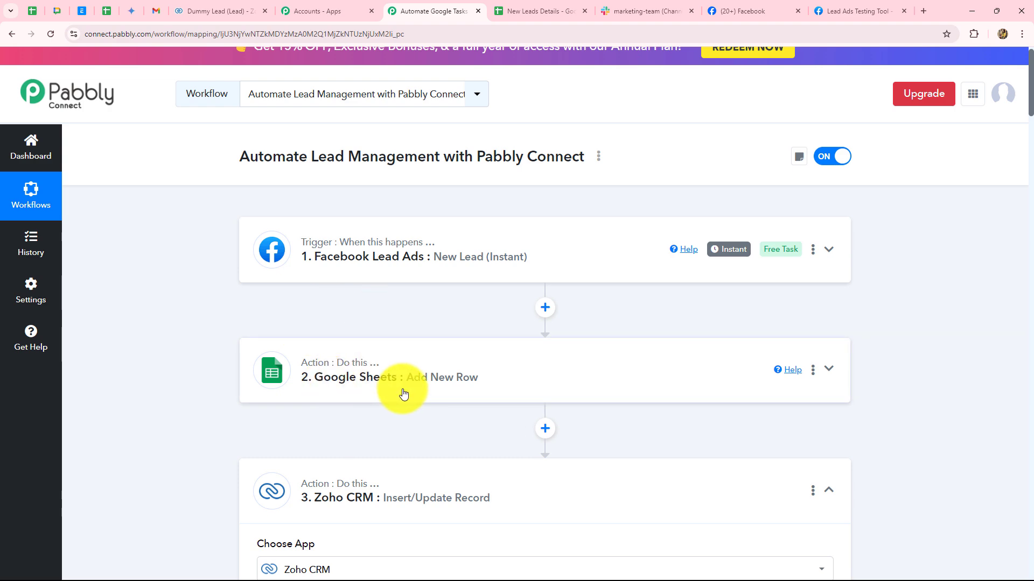
pyautogui.scroll(-3, 404, 393)
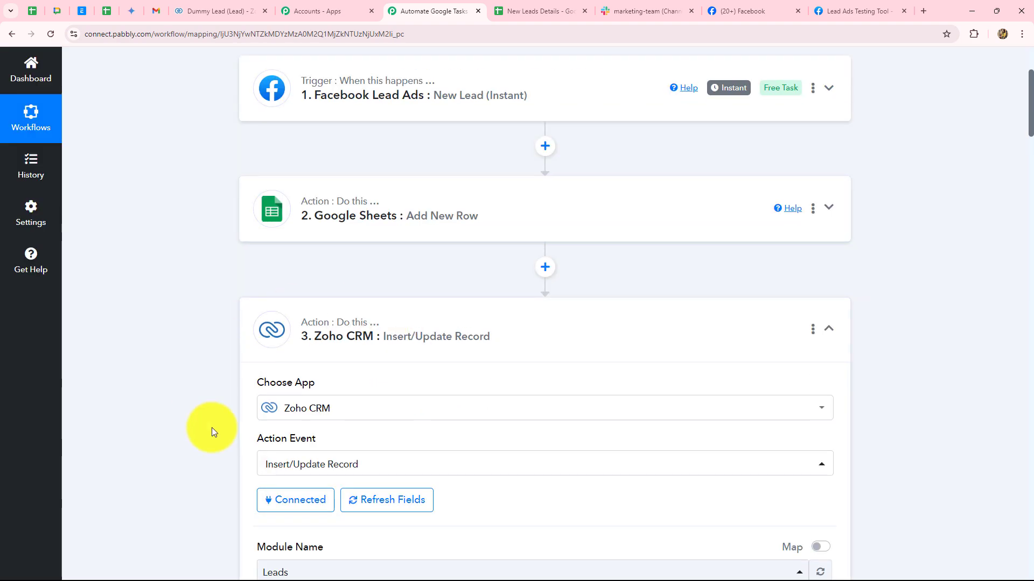
pyautogui.scroll(-4, 409, 409)
pyautogui.scroll(4, 442, 399)
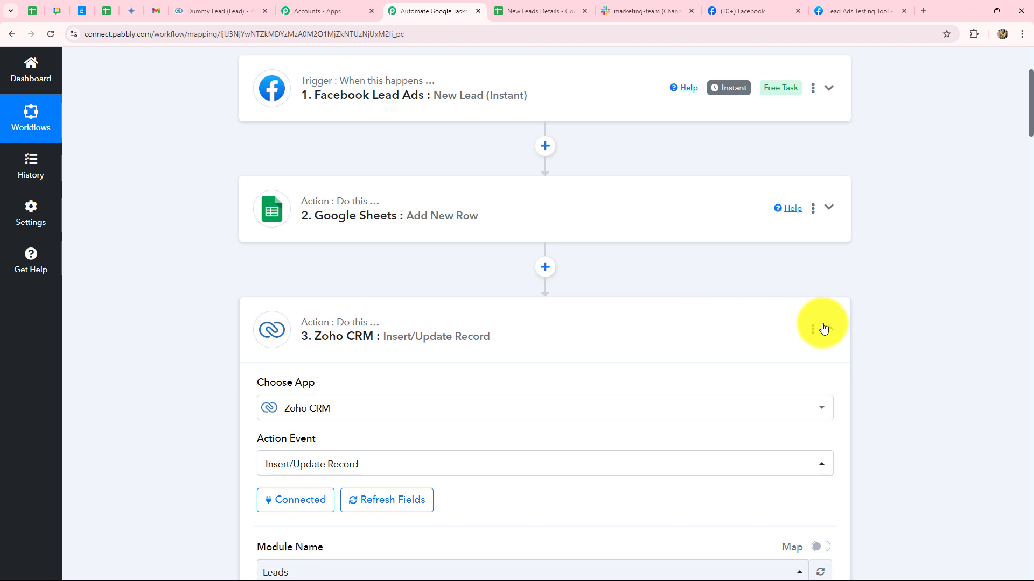
pyautogui.click(829, 328)
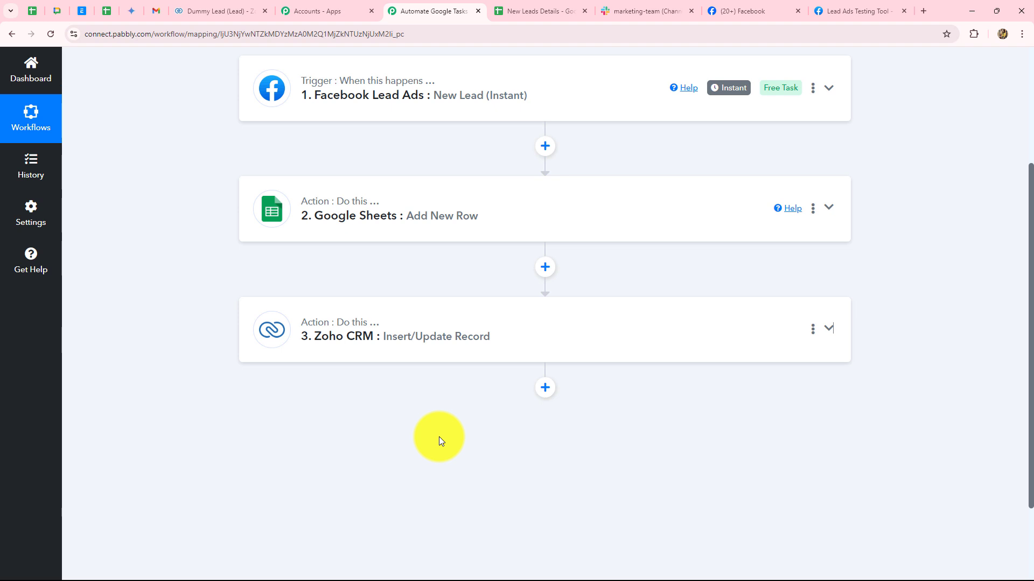
# Step: View the marketing-team channel in Slack, and in Pabbly Connect add a Slack action after Zoho CRM with the Send Channel Message event
pyautogui.click(646, 10)
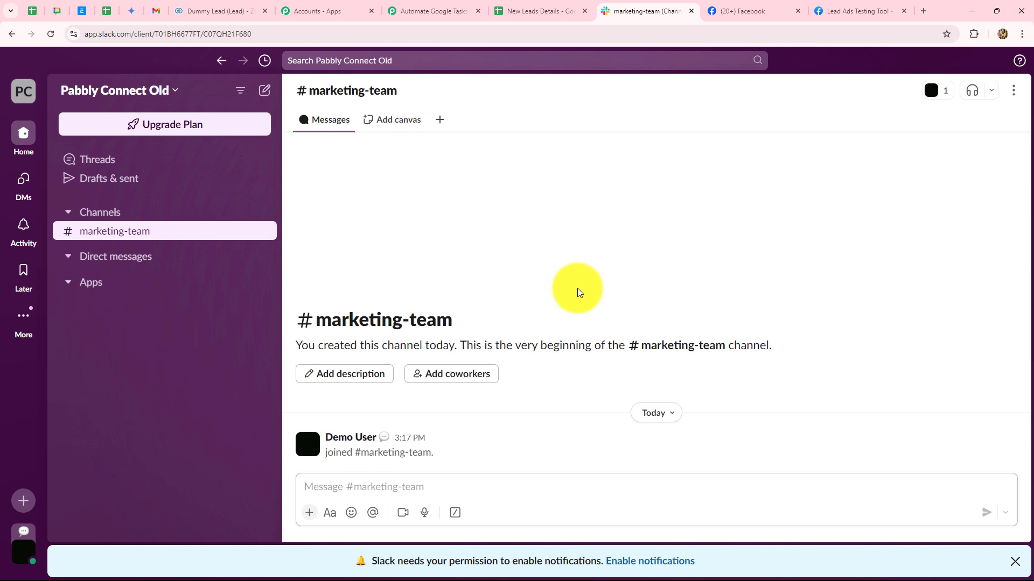
pyautogui.click(423, 11)
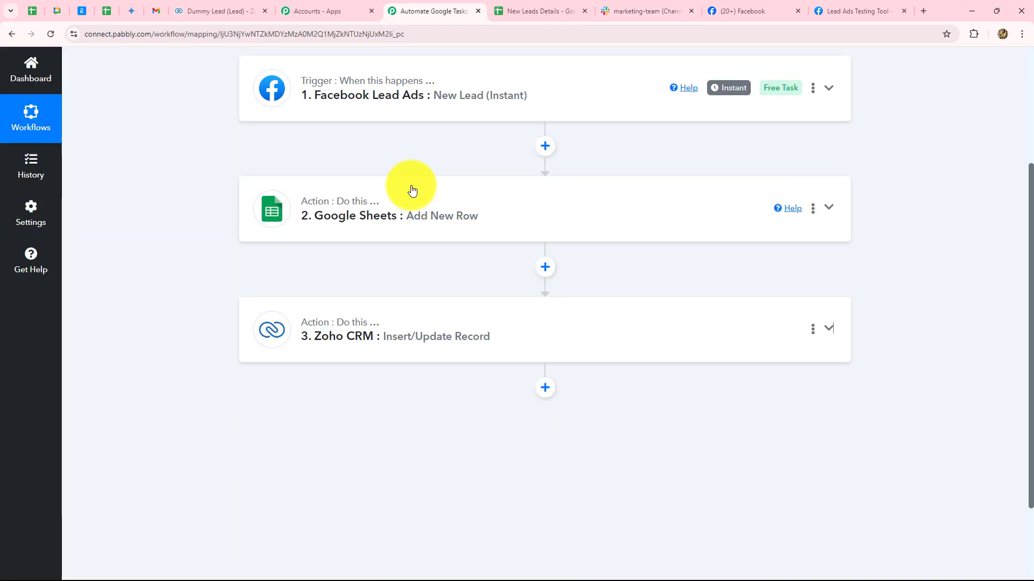
pyautogui.click(545, 387)
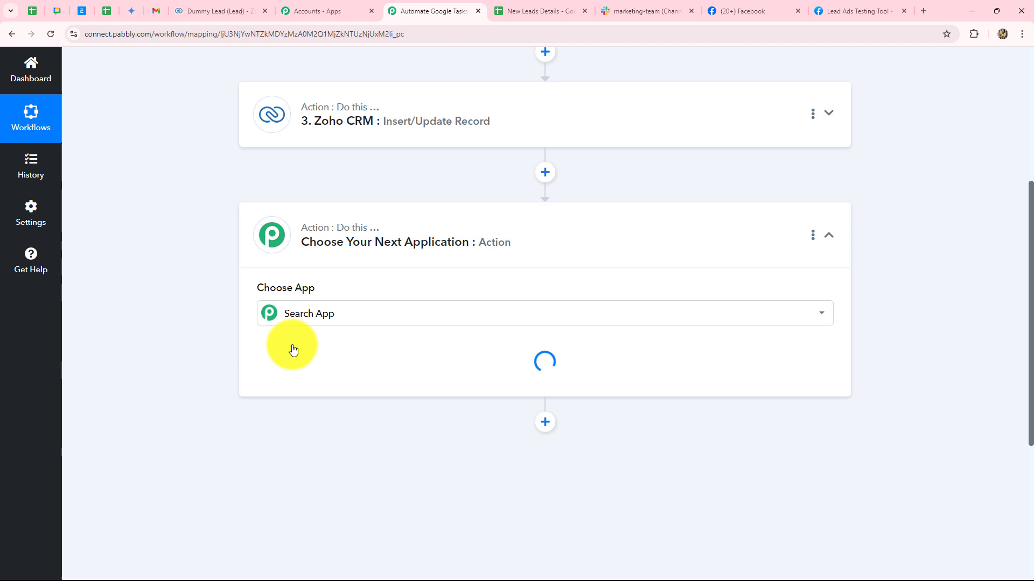
pyautogui.click(318, 311)
pyautogui.write('Sl')
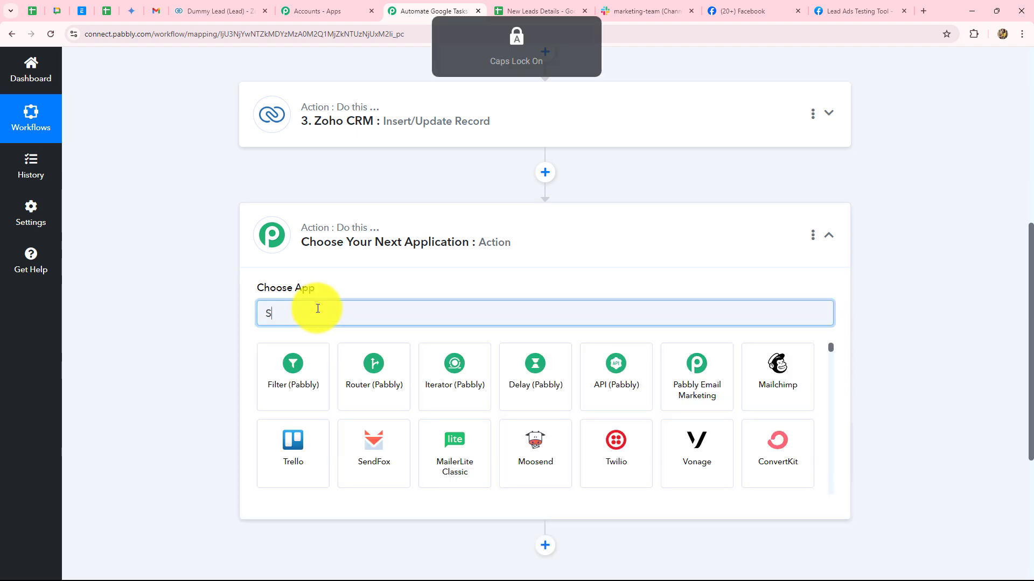
pyautogui.click(289, 375)
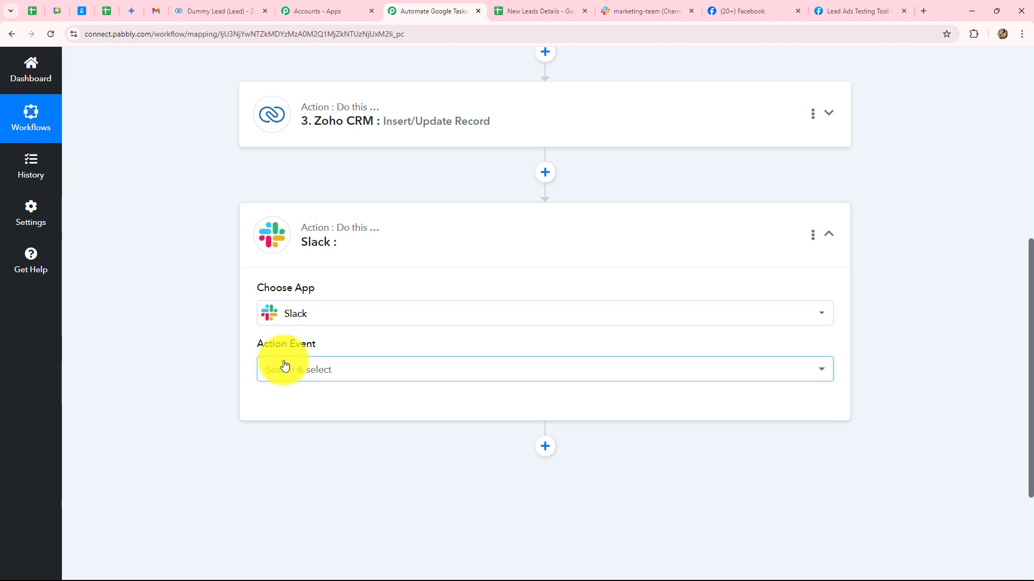
pyautogui.click(282, 366)
pyautogui.click(277, 138)
# Step: Start adding a new Slack connection for the Send Channel Message action, up to the token type request
pyautogui.scroll(-2, 215, 420)
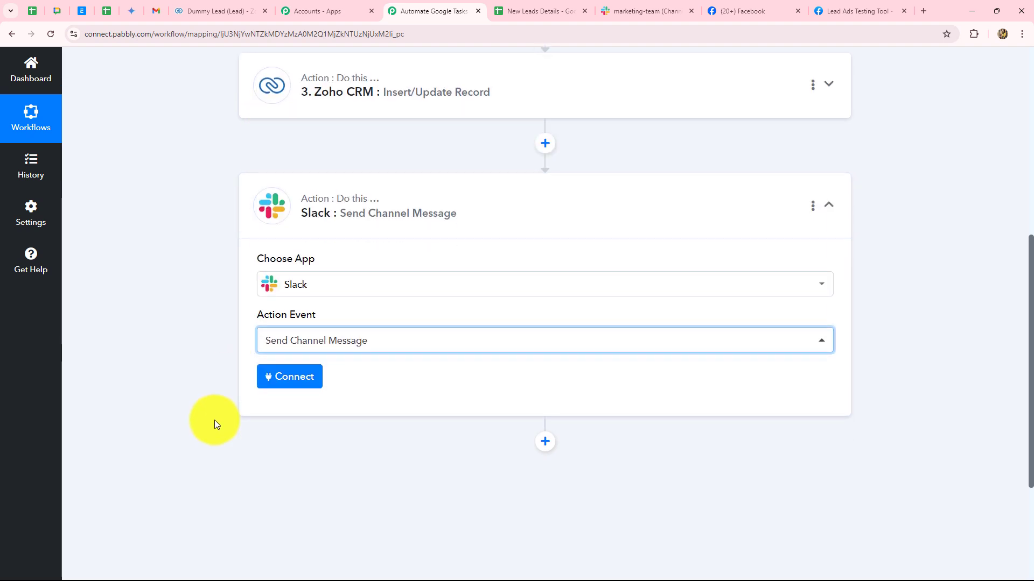
pyautogui.click(305, 307)
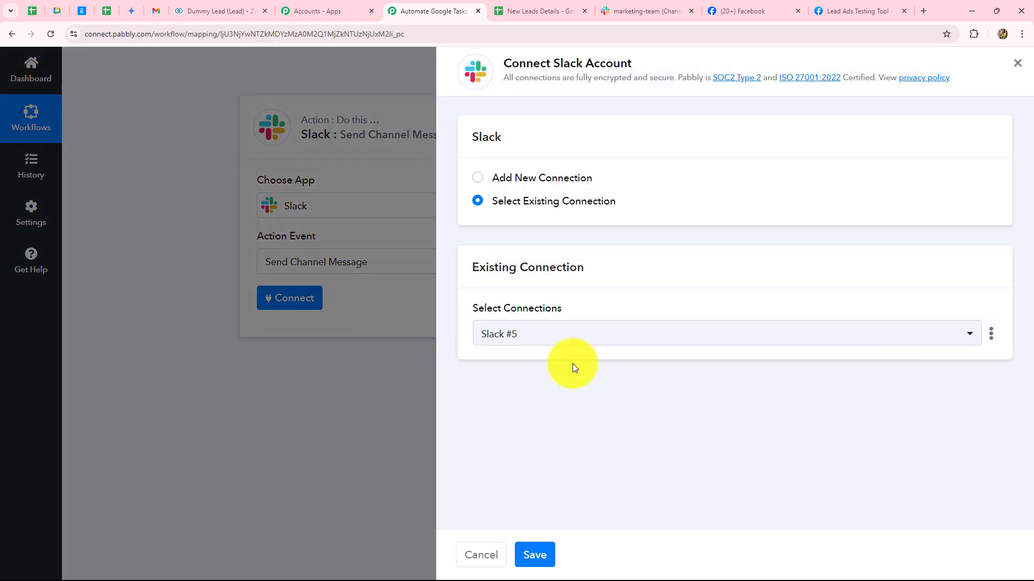
pyautogui.click(476, 179)
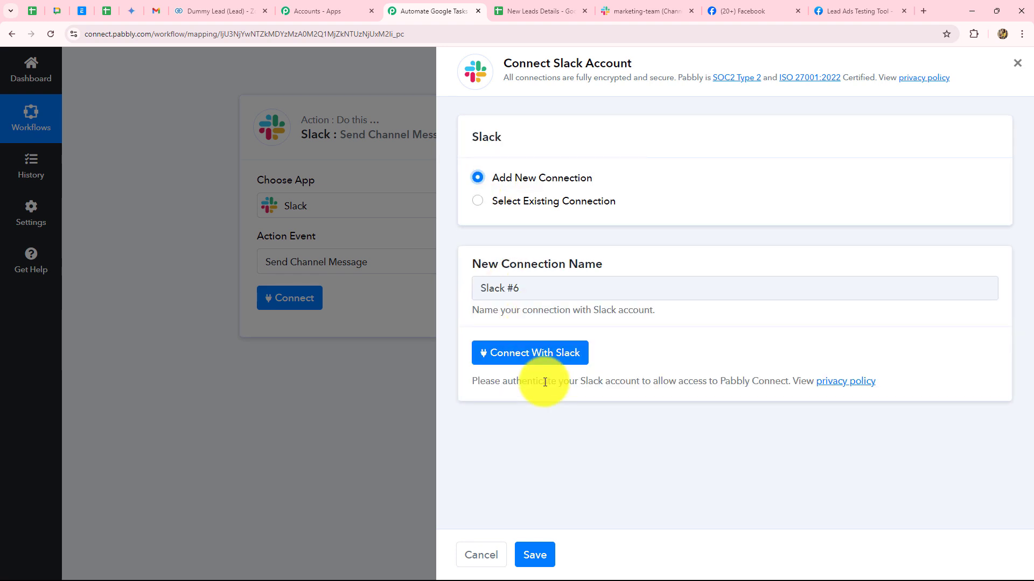
pyautogui.click(531, 353)
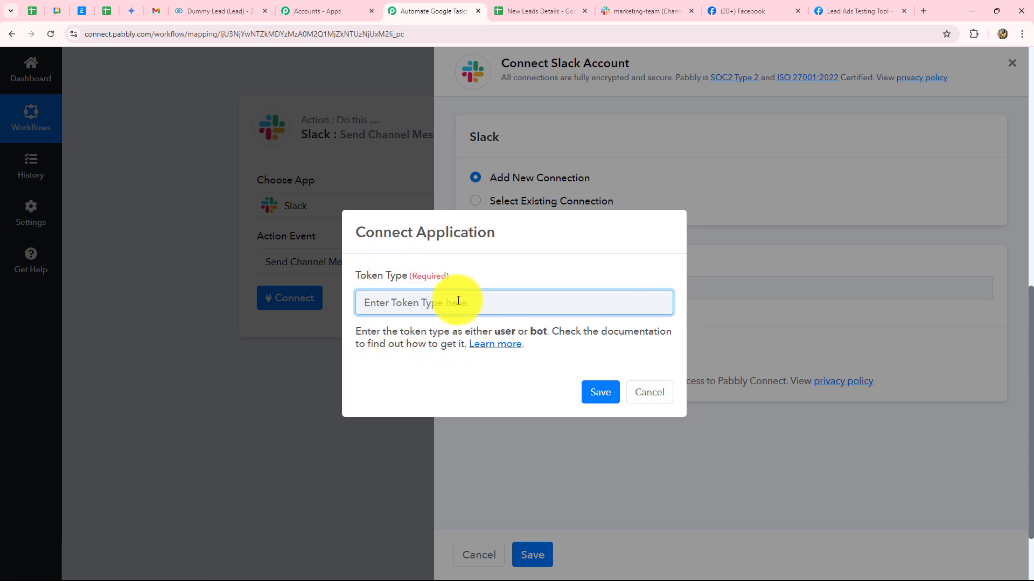
# Step: Open the Slack token type documentation and compare the permissions of the user and bot token types
pyautogui.click(504, 351)
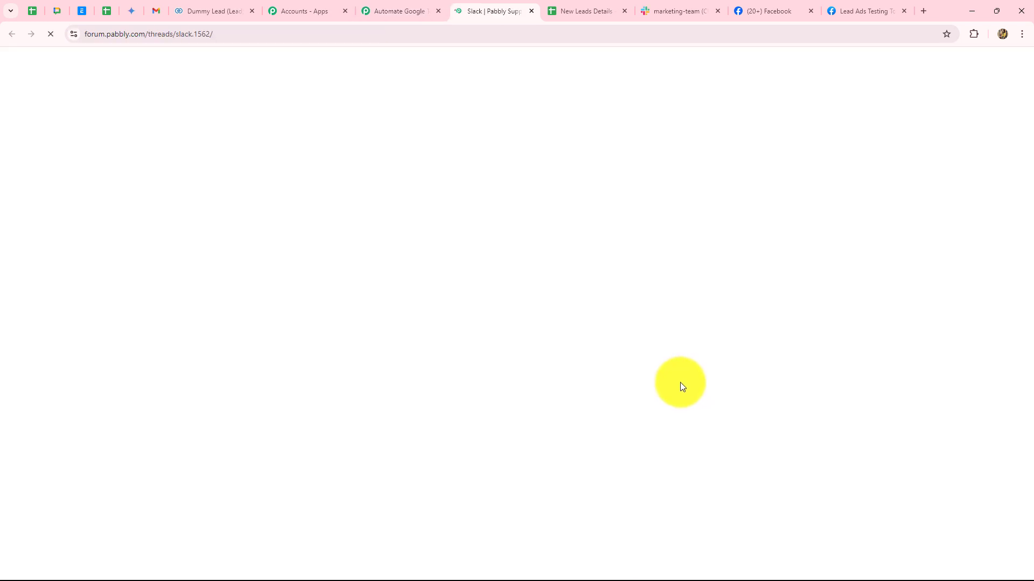
pyautogui.scroll(-8, 82, 264)
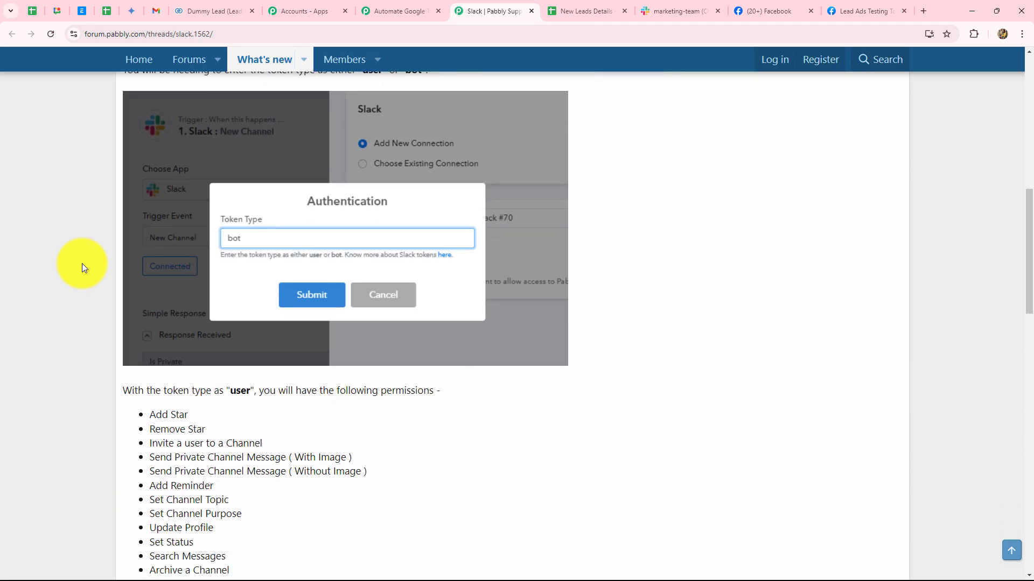
pyautogui.scroll(-5, 82, 263)
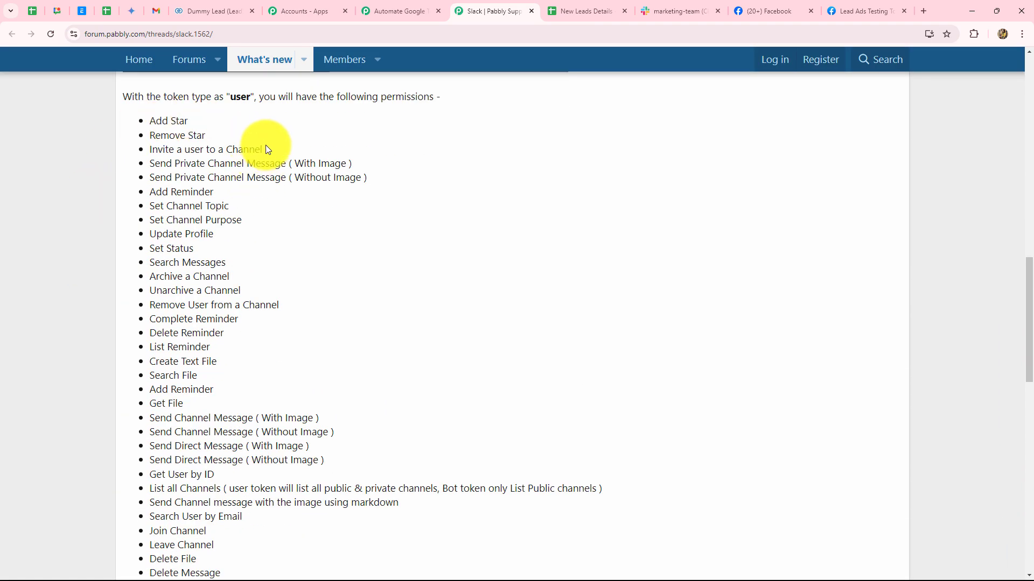
pyautogui.scroll(-4, 331, 315)
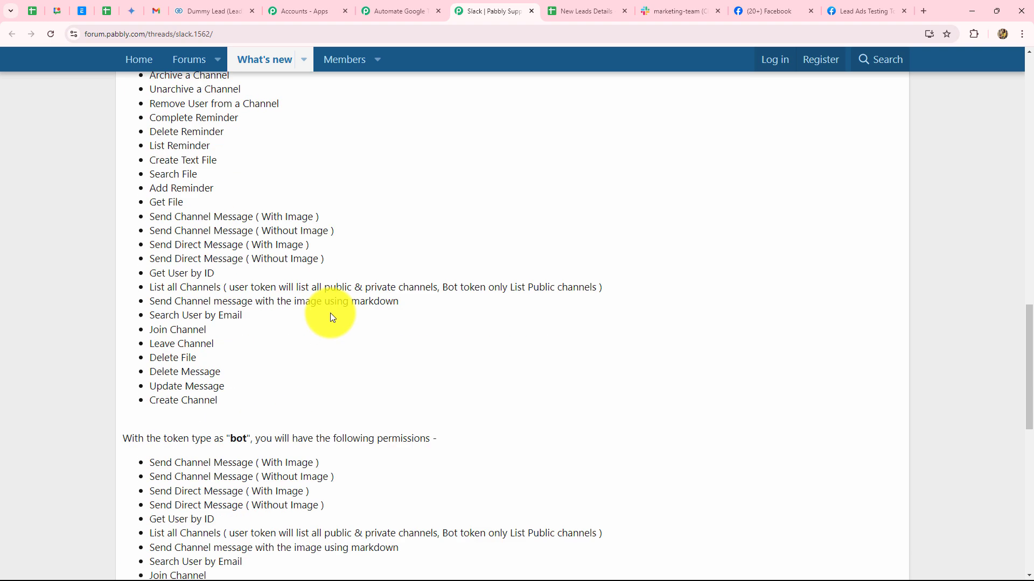
pyautogui.scroll(5, 330, 315)
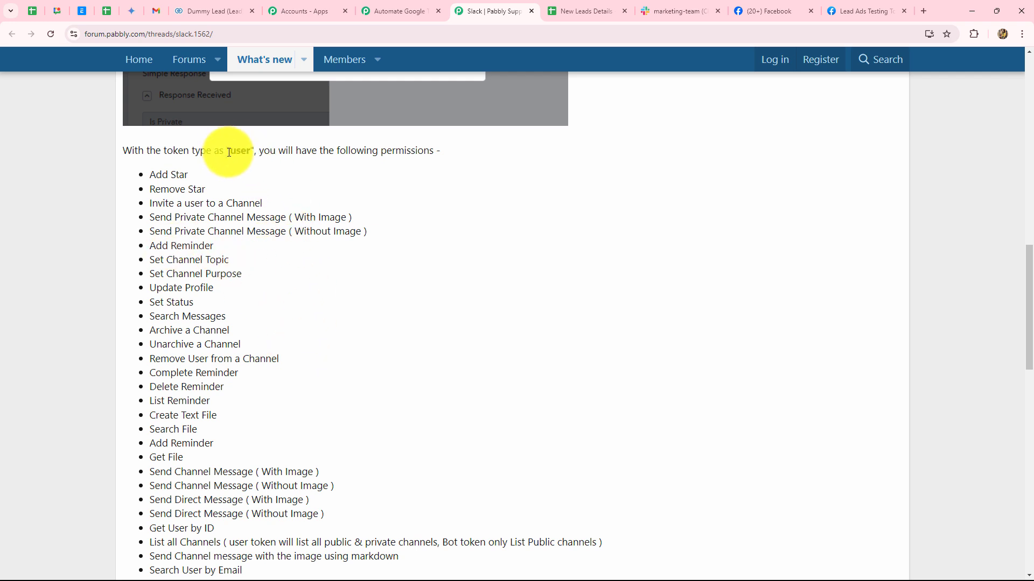
pyautogui.scroll(-9, 284, 274)
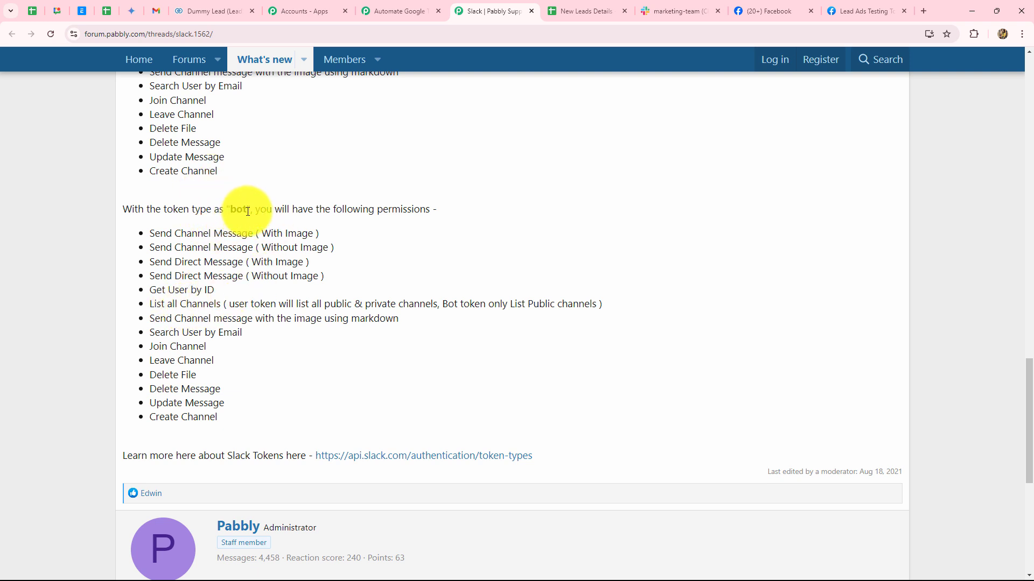
# Step: Return to Pabbly Connect, submit the token type and authorize access to the Pabbly Connect Old Slack workspace
pyautogui.click(403, 12)
pyautogui.click(452, 307)
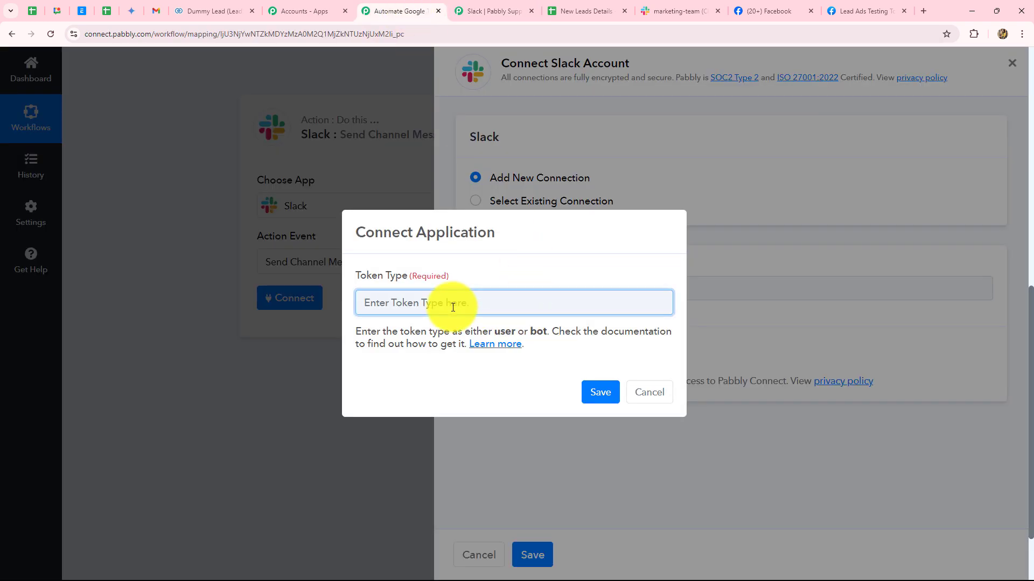
pyautogui.click(588, 393)
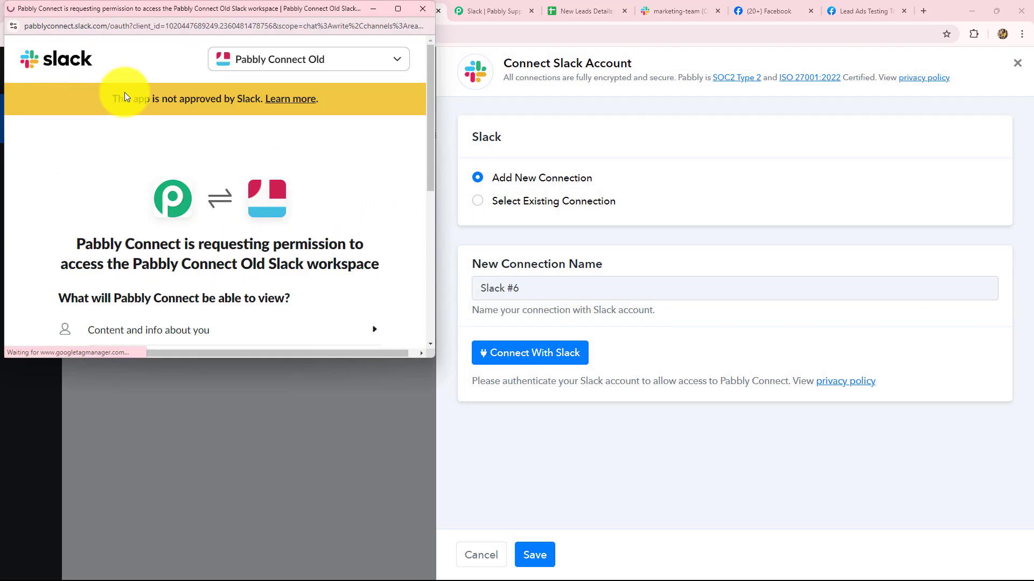
pyautogui.scroll(-4, 219, 253)
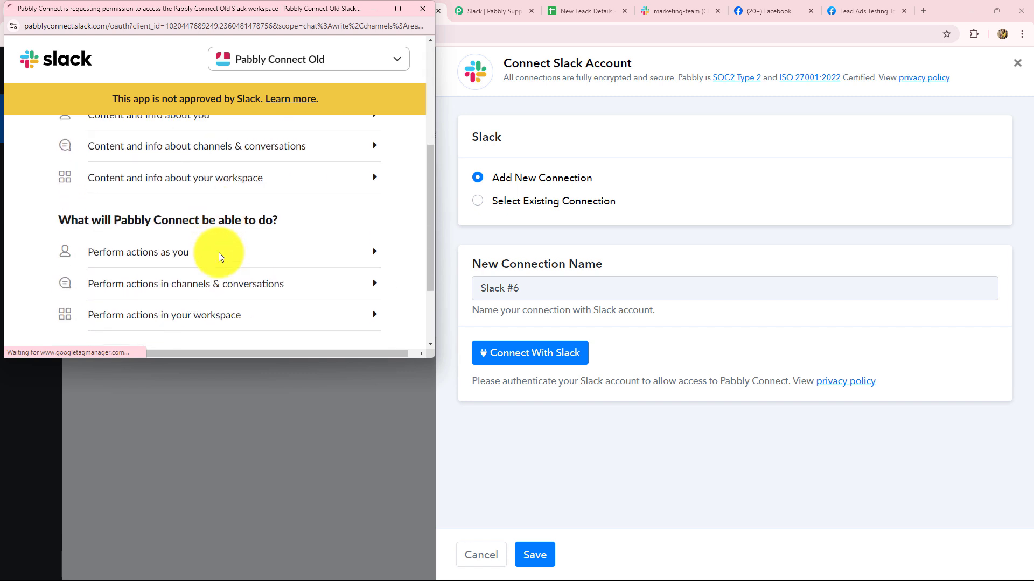
pyautogui.scroll(-2, 219, 253)
pyautogui.scroll(5, 216, 273)
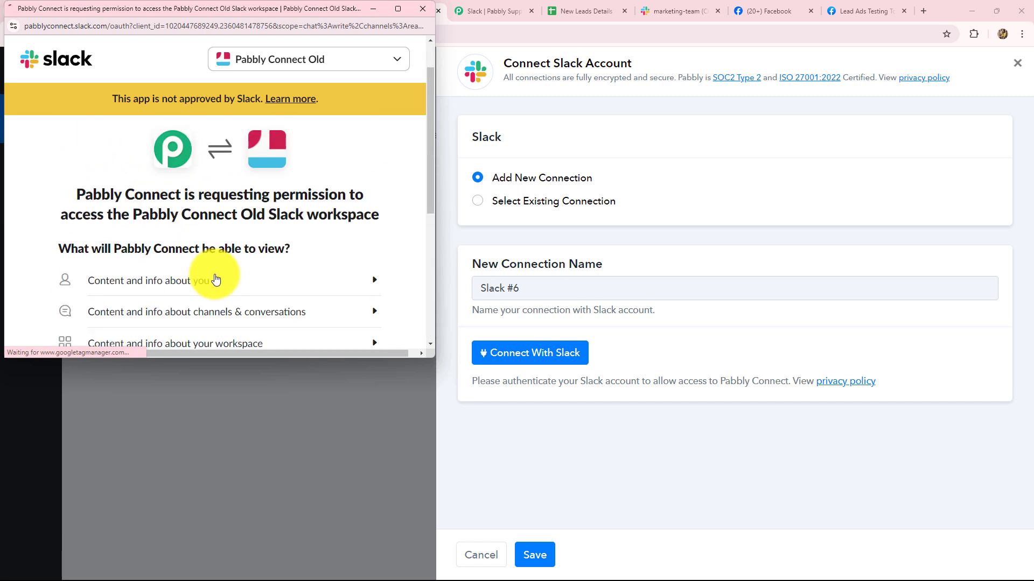
pyautogui.scroll(-5, 215, 264)
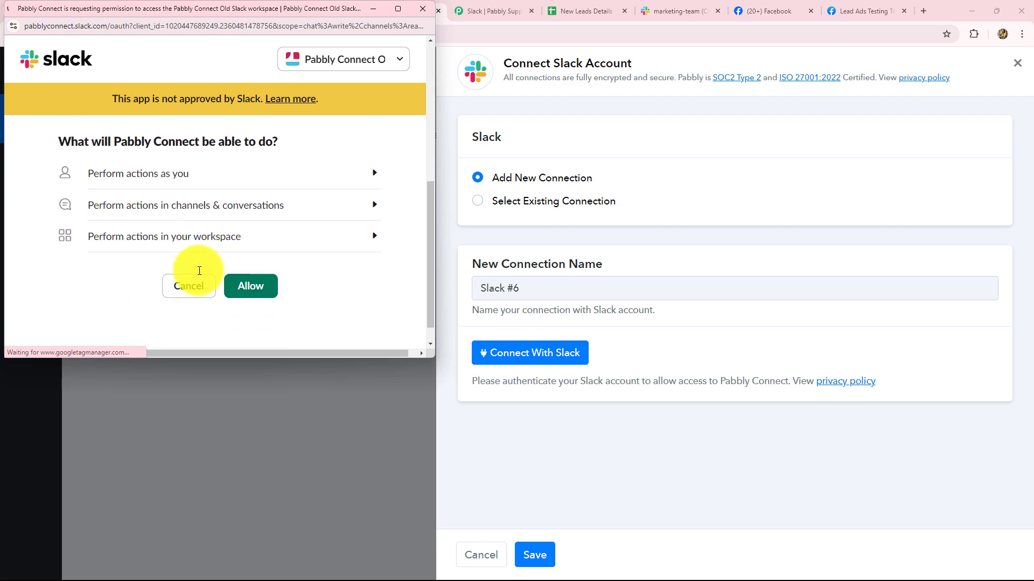
pyautogui.click(256, 268)
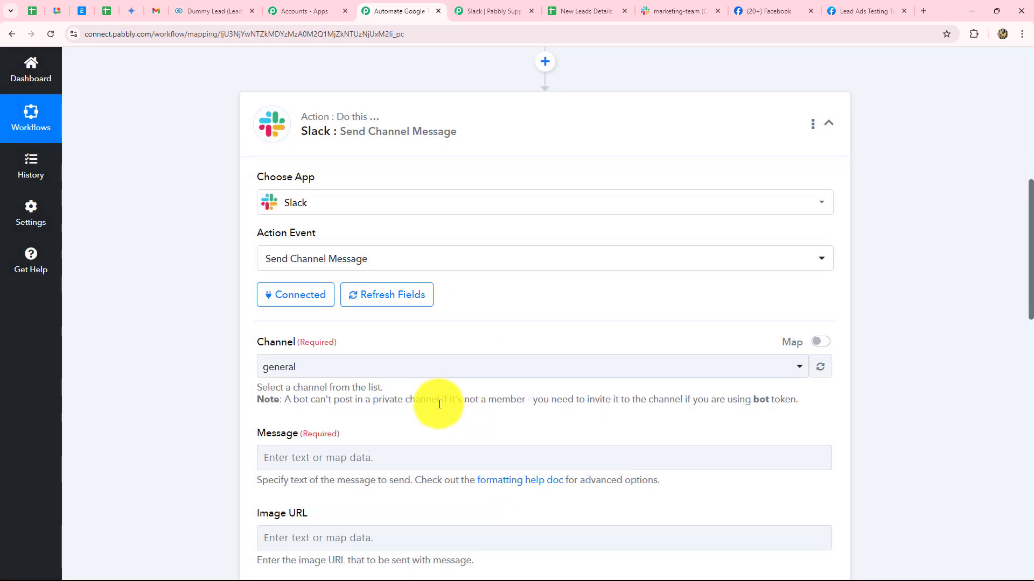
# Step: Set the Slack action's channel to marketing-team, checking the channel name in Slack
pyautogui.scroll(-4, 439, 404)
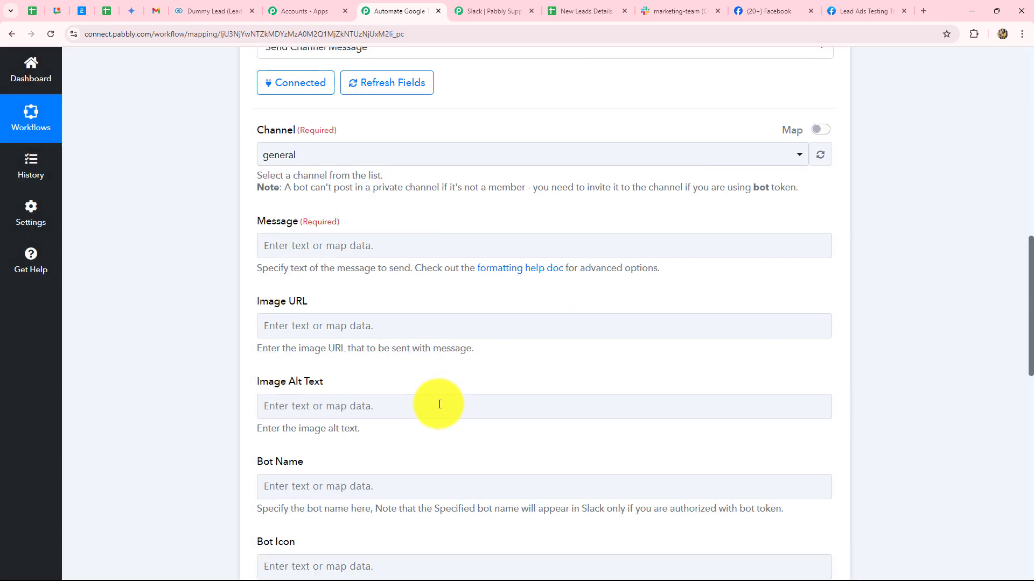
pyautogui.click(300, 156)
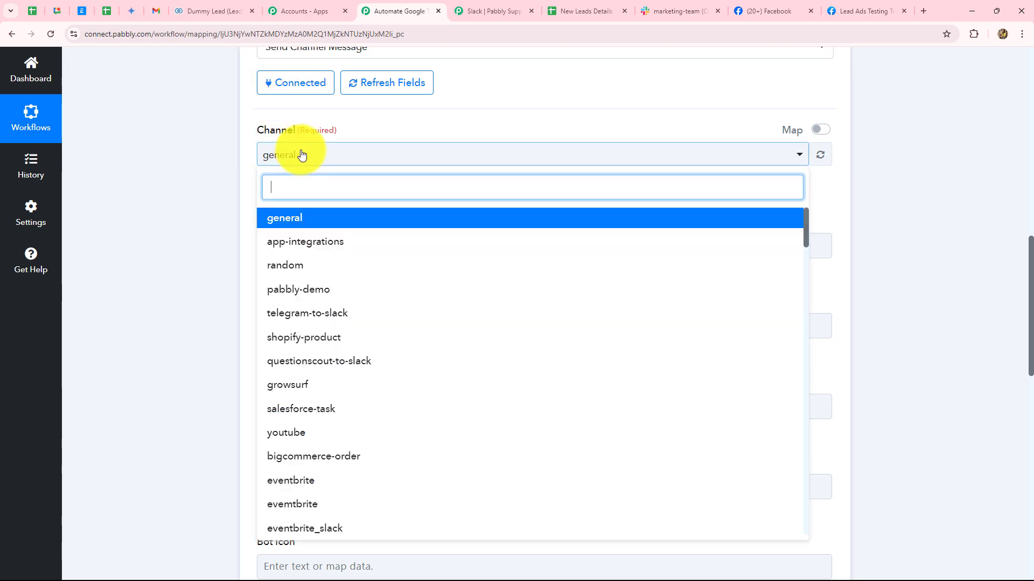
pyautogui.click(665, 10)
pyautogui.click(402, 10)
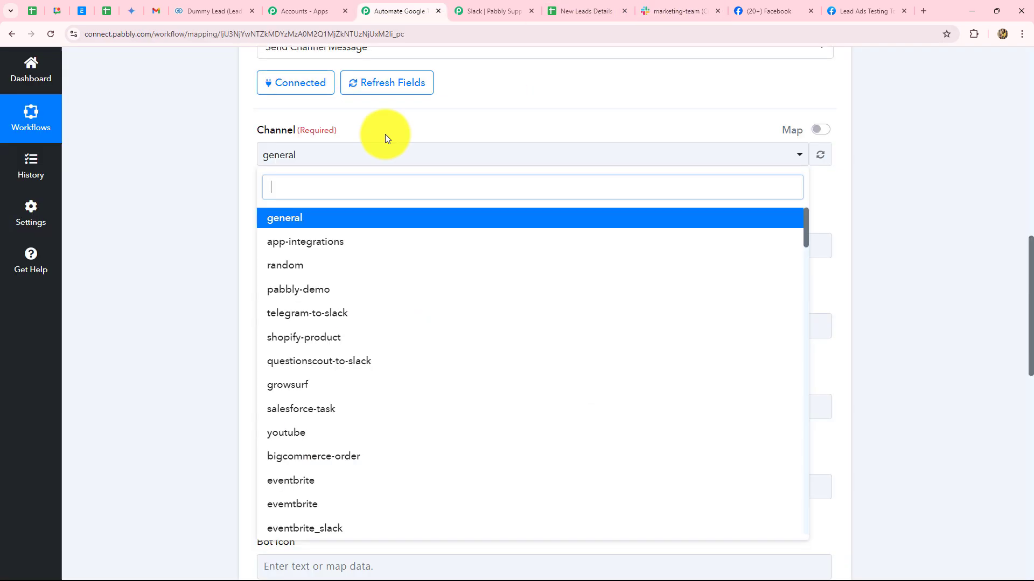
pyautogui.write('mar')
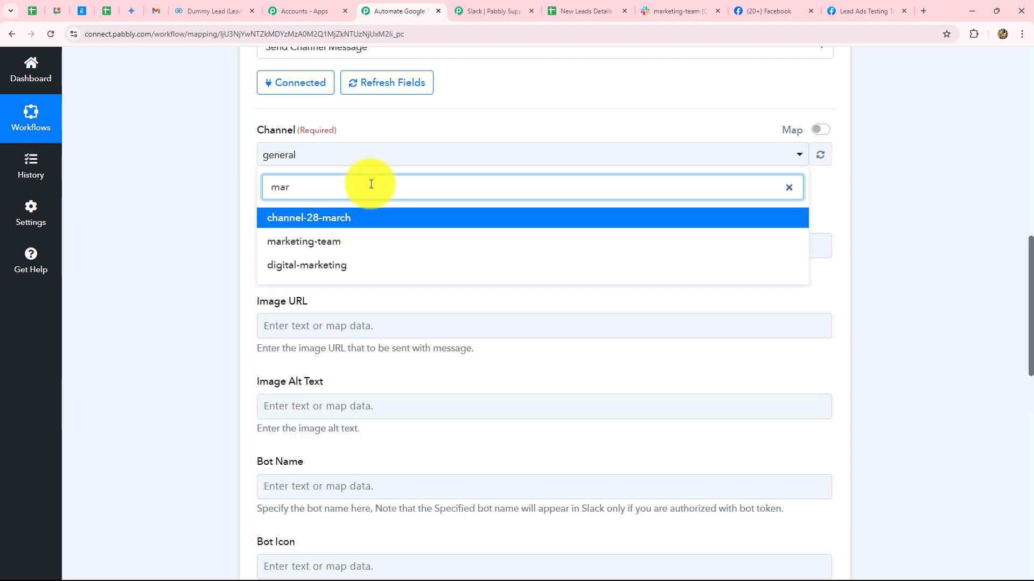
pyautogui.click(297, 253)
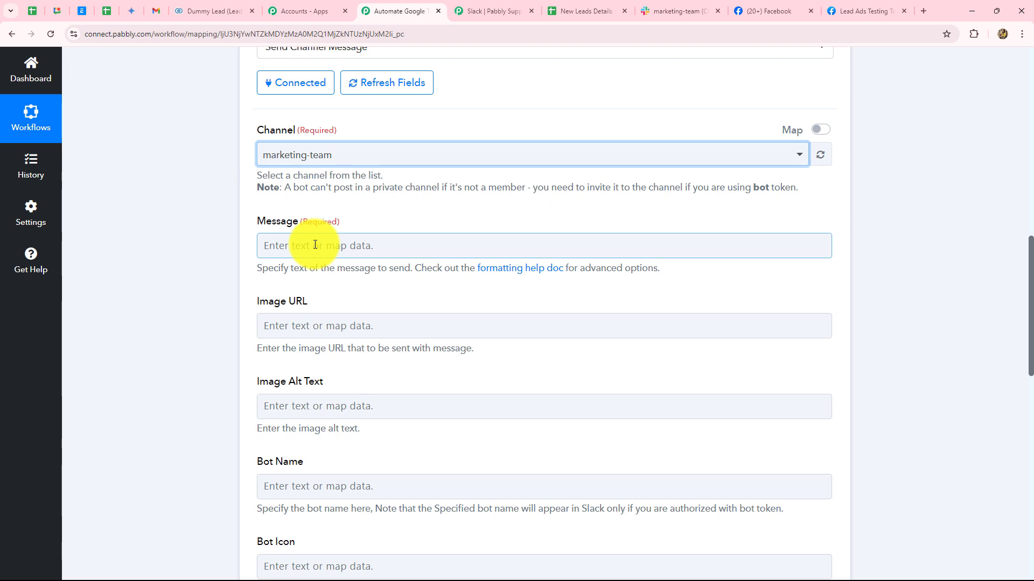
# Step: Write the channel message "Hello Team, Check out the details of our new lead: Name: Email: Phone Number: Type of Property: Follow up the lead asap."
pyautogui.click(292, 244)
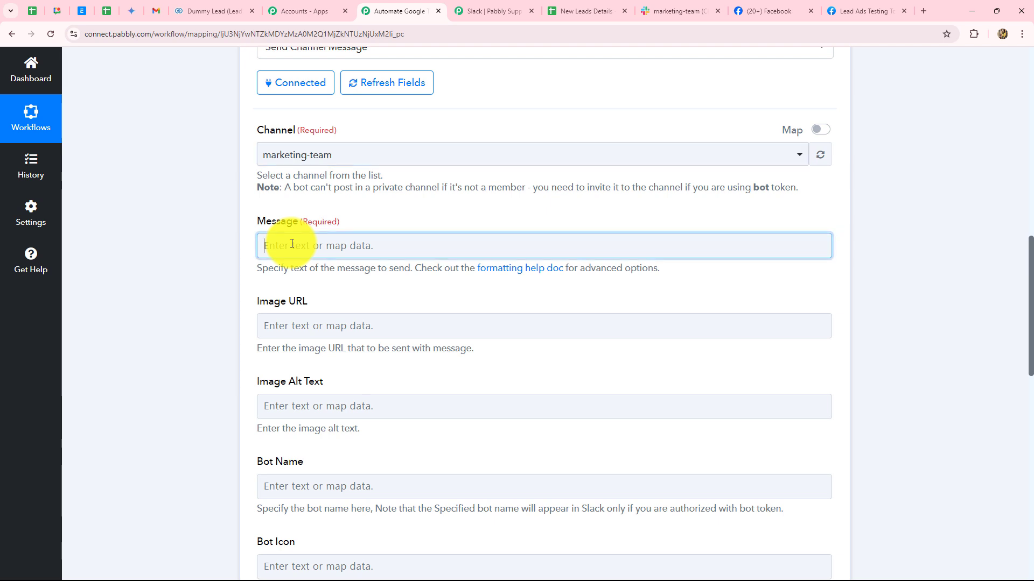
pyautogui.write('Hello Team,  Check out the details of our new lead: Name: Email: Phone Number: Type of Property:  Follow up the lead asap.')
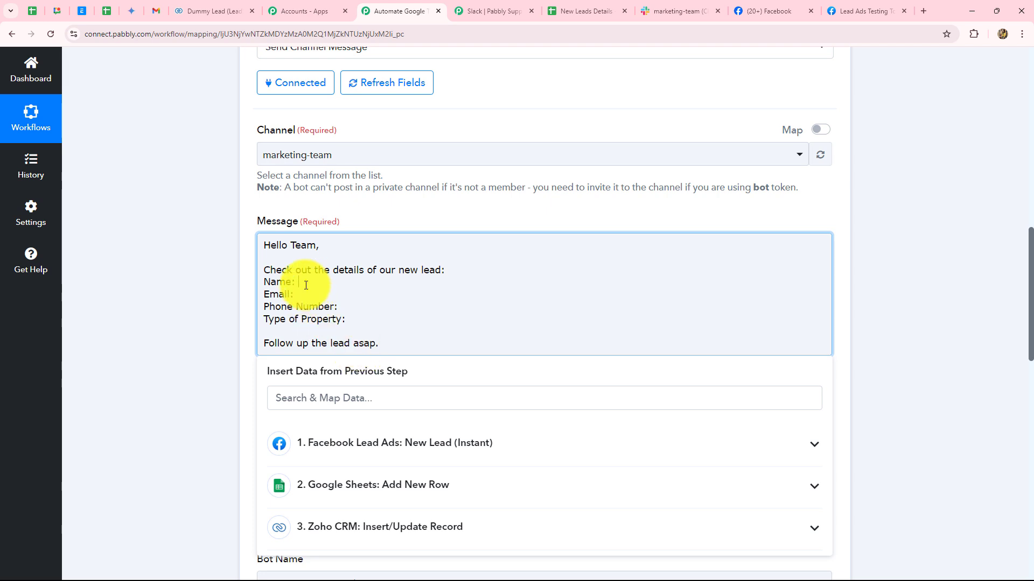
# Step: Map Res4 First Name and Res4 Last Name after the message's Name label, and Res4 Email after Email, from Facebook Lead Ads
pyautogui.scroll(-2, 302, 318)
pyautogui.click(329, 333)
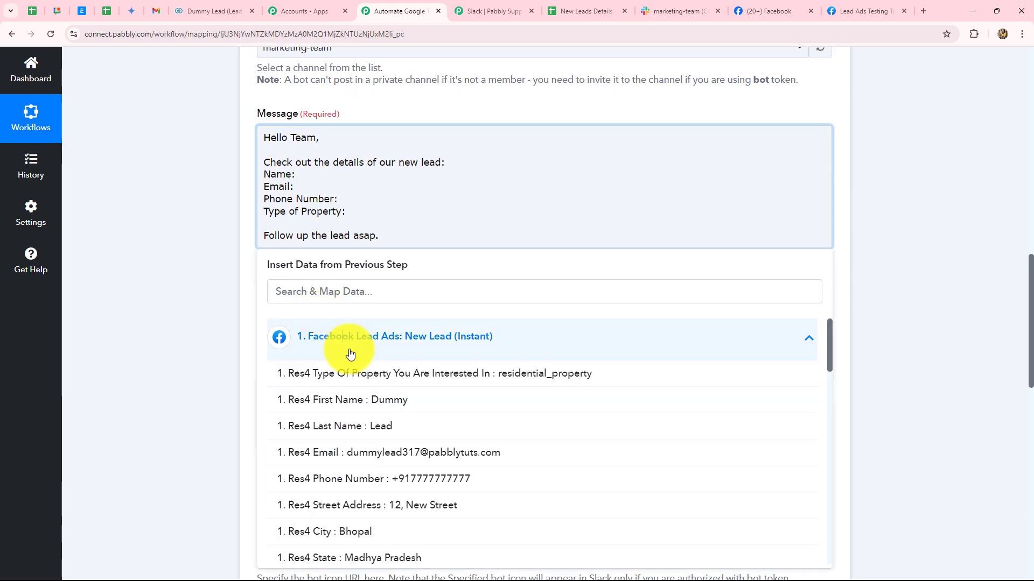
pyautogui.click(392, 402)
pyautogui.click(392, 434)
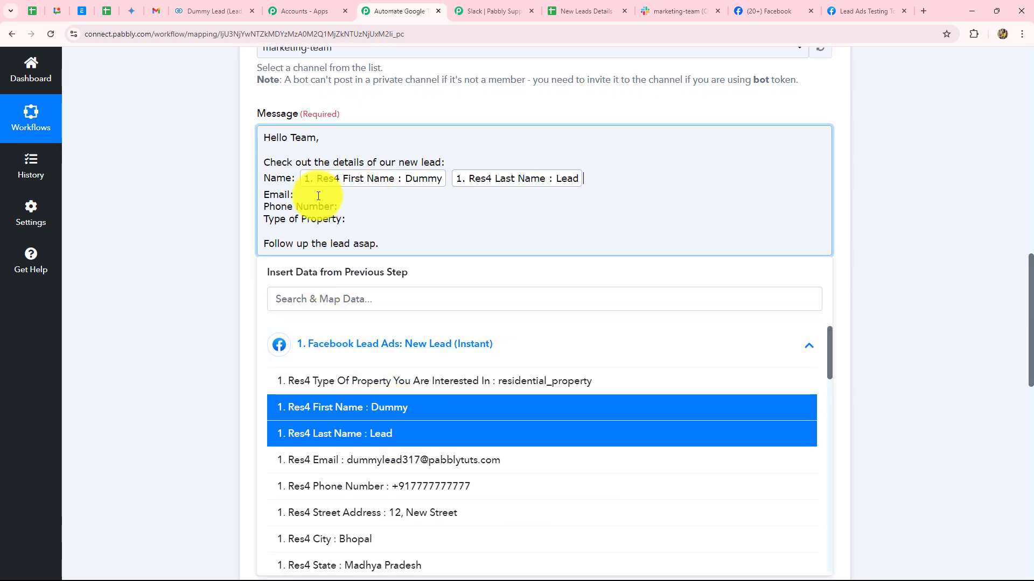
pyautogui.click(297, 195)
pyautogui.click(377, 343)
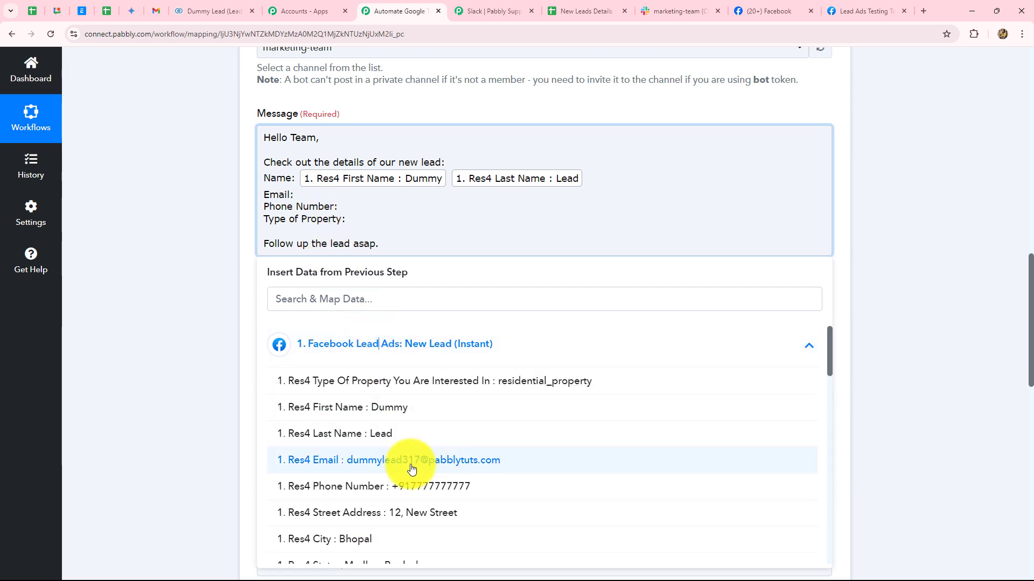
pyautogui.click(412, 460)
# Step: Map Res4 Phone Number after the message's Phone Number label, and Res4 Type Of Property You Are Interested In after Type of Property
pyautogui.click(345, 214)
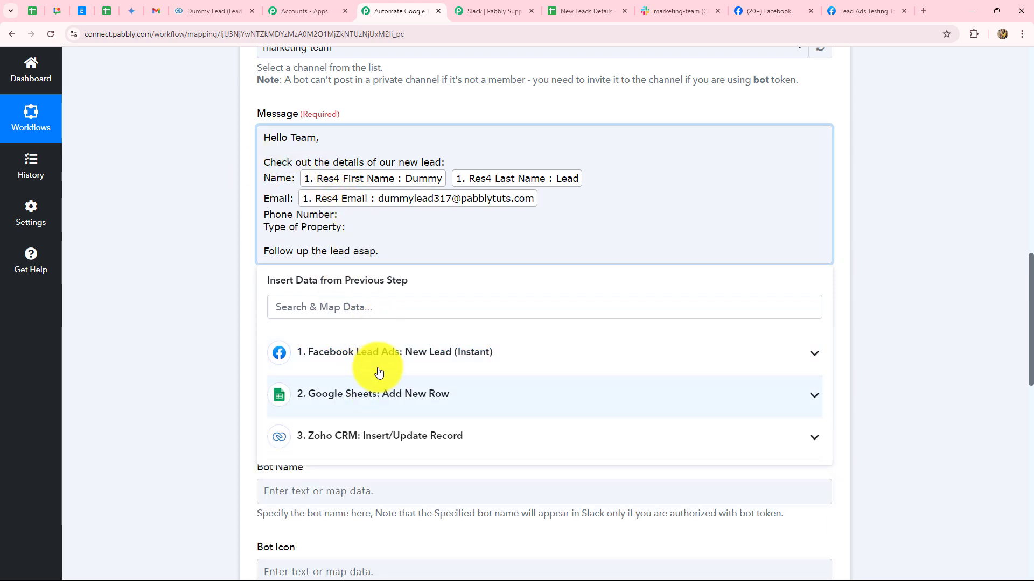
pyautogui.click(379, 370)
pyautogui.click(434, 493)
pyautogui.click(350, 234)
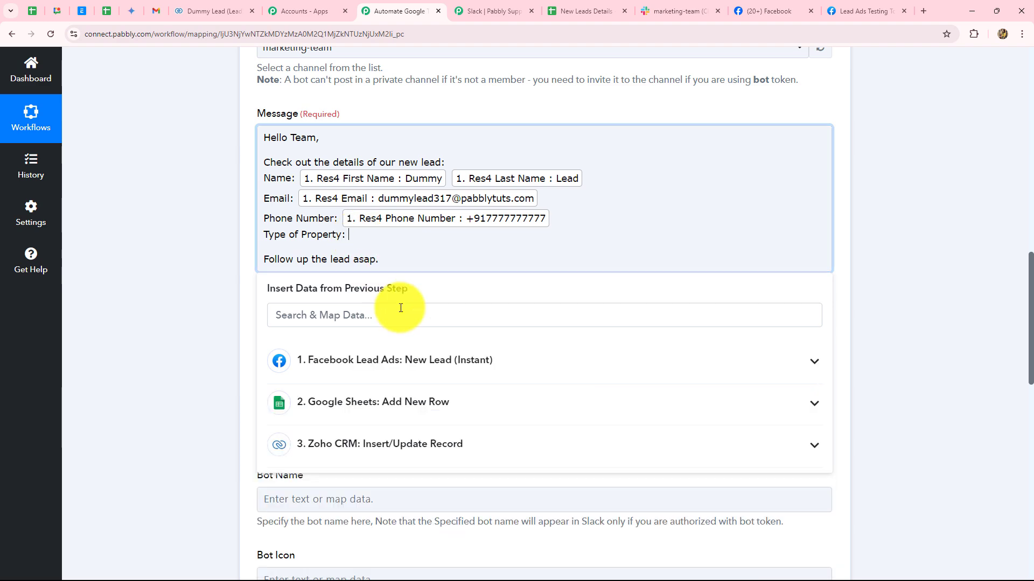
pyautogui.click(408, 372)
pyautogui.click(425, 395)
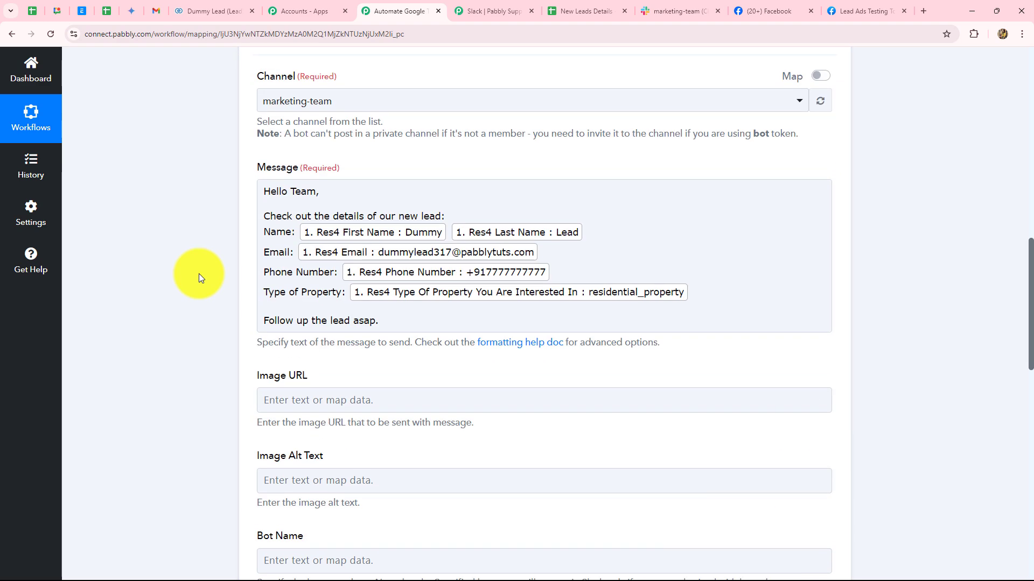
pyautogui.scroll(-5, 199, 274)
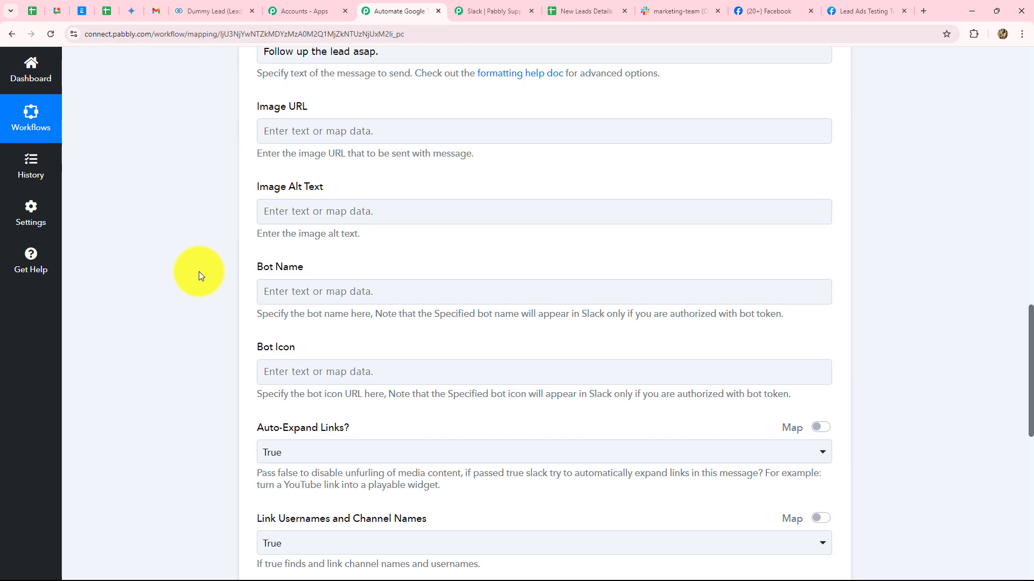
# Step: Set the Slack message's bot name to "New Lead Alert!", leaving the image URL and image alt text empty
pyautogui.click(274, 139)
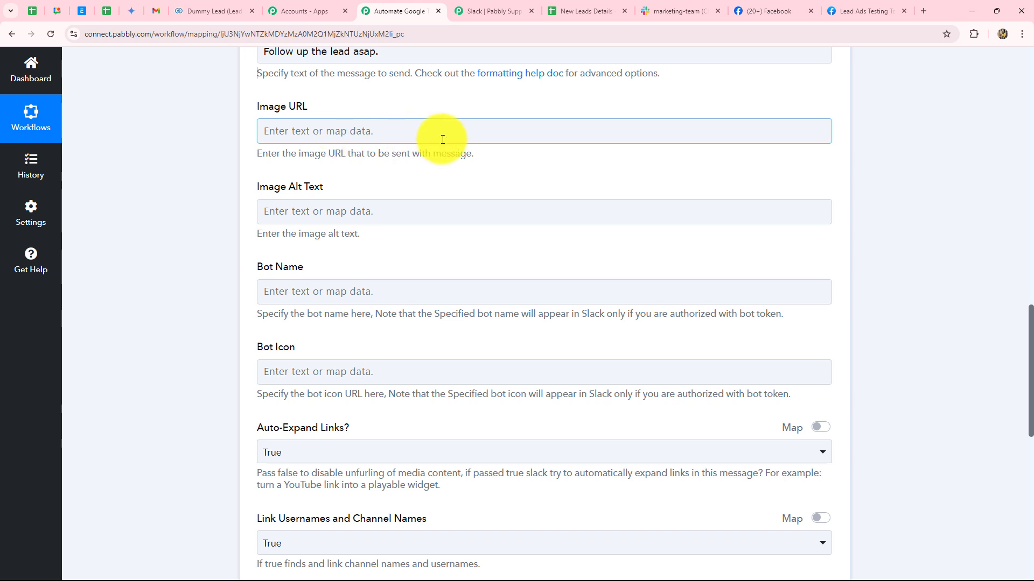
pyautogui.scroll(-2, 442, 139)
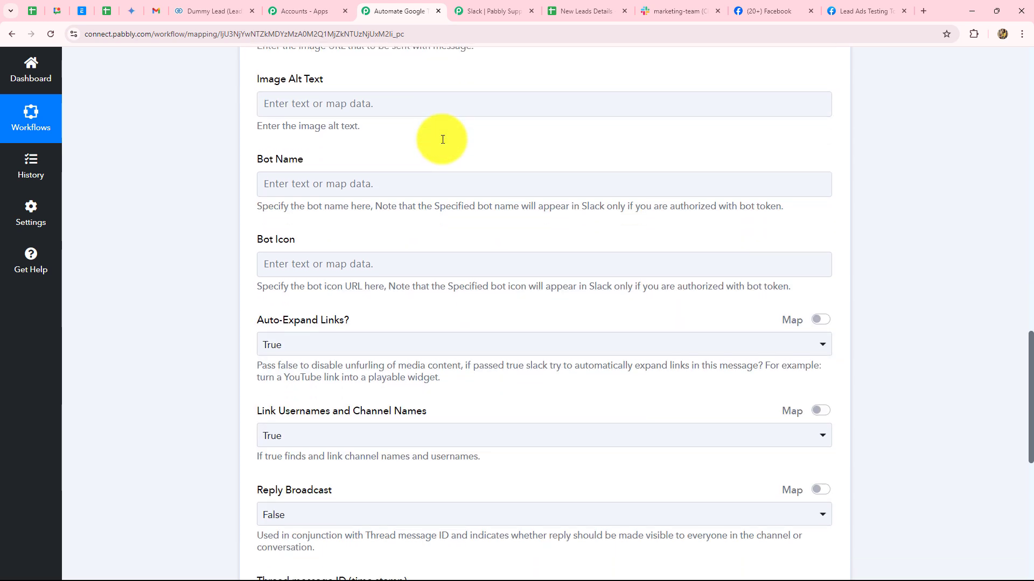
pyautogui.click(315, 182)
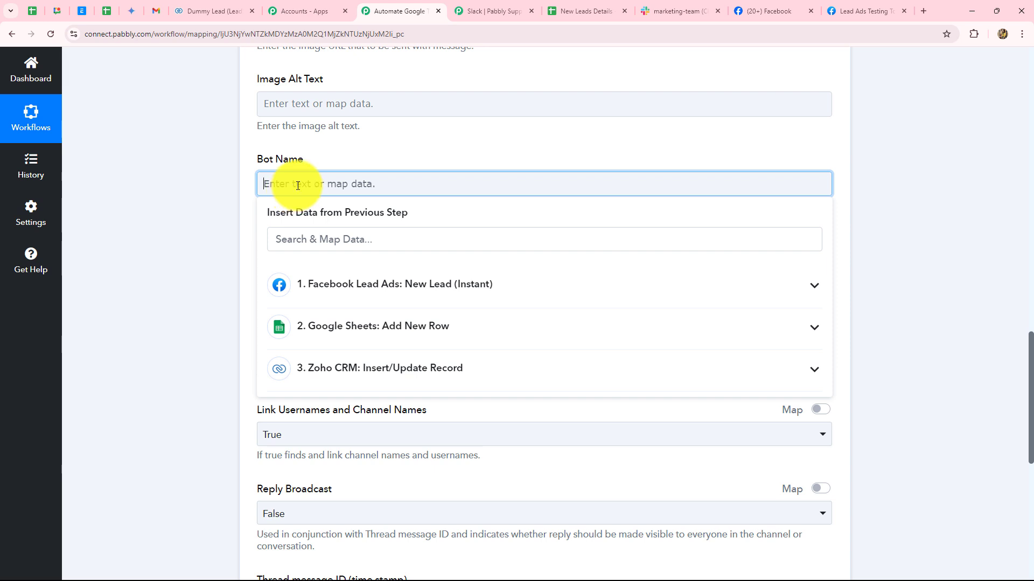
pyautogui.write('New Lead Alert!')
pyautogui.click(176, 219)
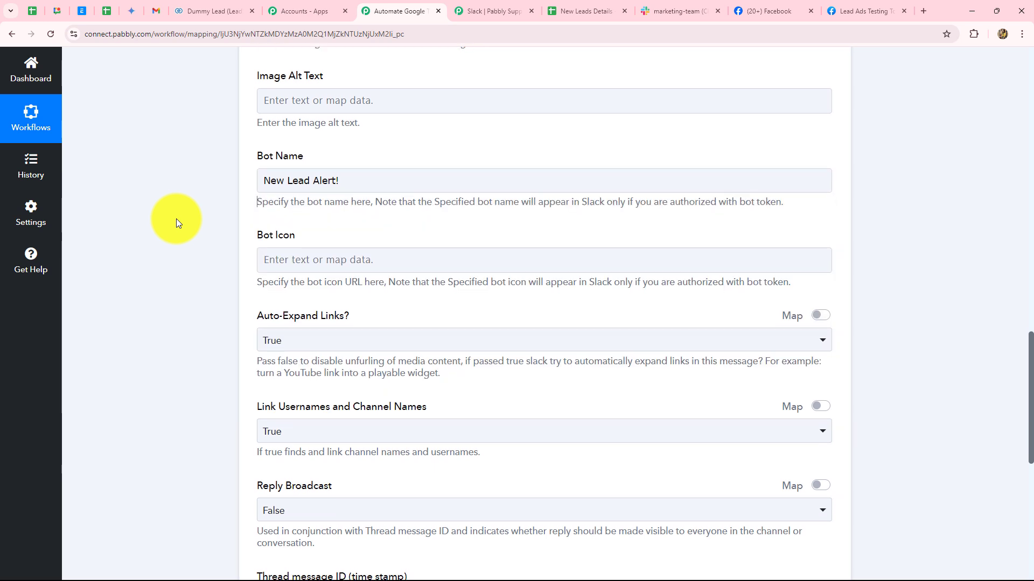
# Step: Save the Slack action and send a test request, keeping the bot icon empty and the remaining message options at their defaults
pyautogui.scroll(-2, 176, 218)
pyautogui.click(300, 147)
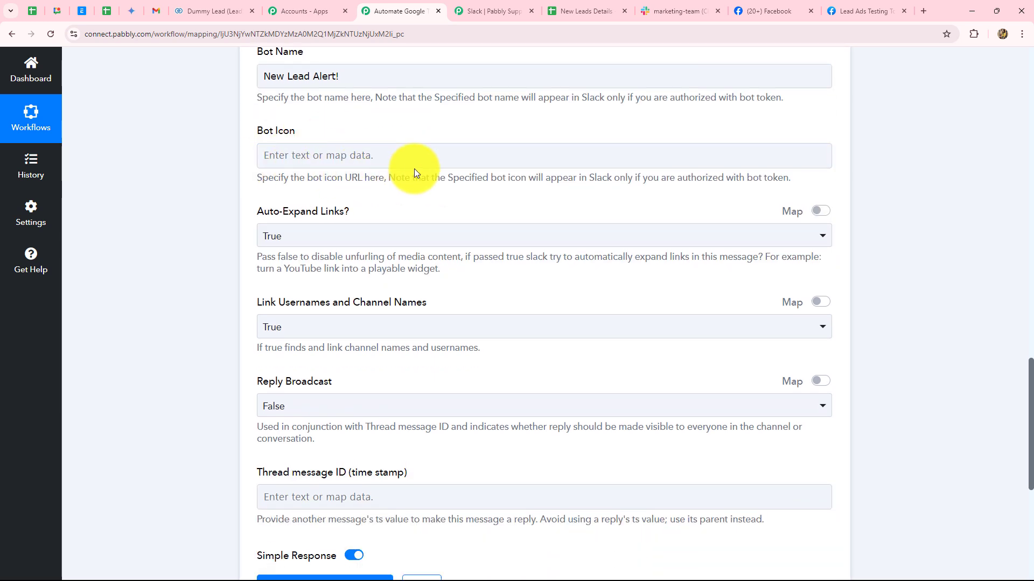
pyautogui.scroll(-3, 429, 162)
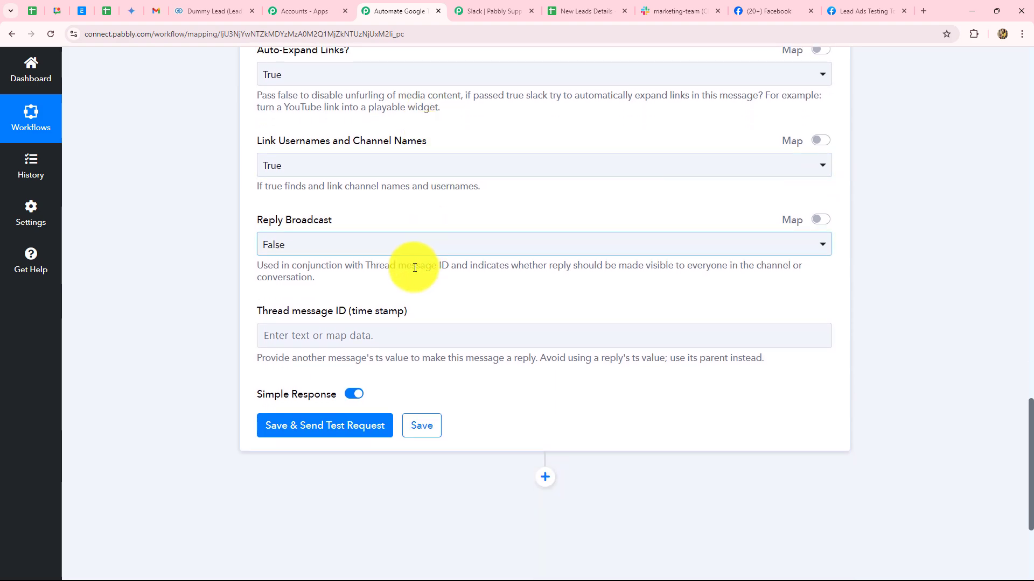
pyautogui.scroll(8, 412, 285)
pyautogui.scroll(-7, 404, 302)
pyautogui.scroll(-4, 409, 306)
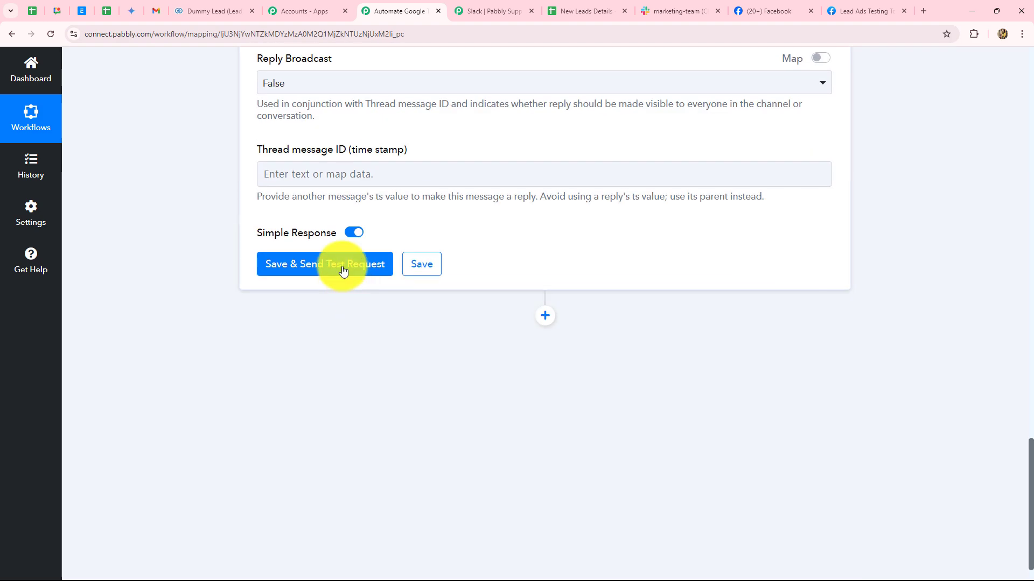
pyautogui.click(340, 265)
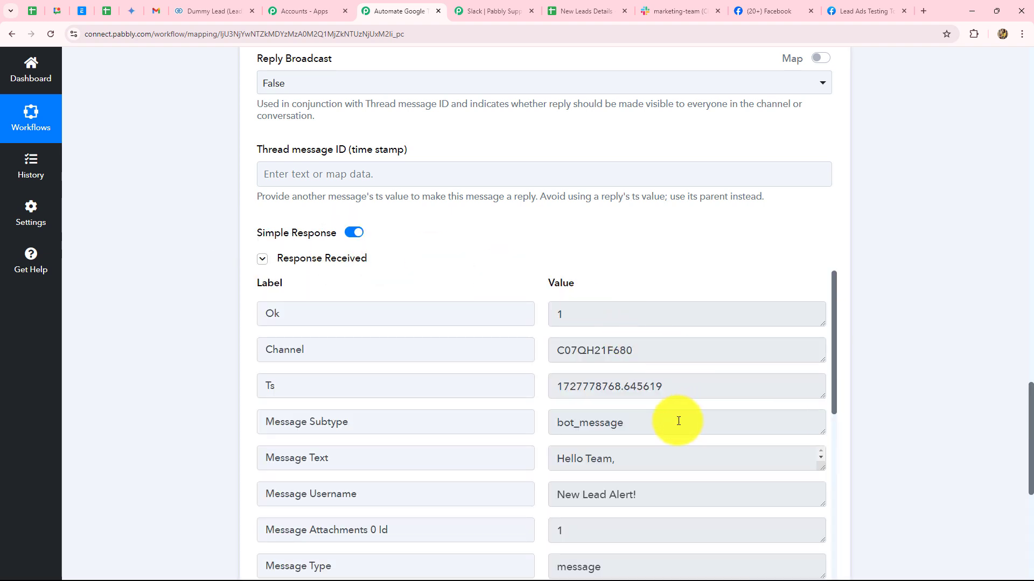
# Step: Check the test response's message subtype and the posted message in Slack's marketing-team channel, returning to the Pabbly Connect workflow
pyautogui.doubleClick(673, 422)
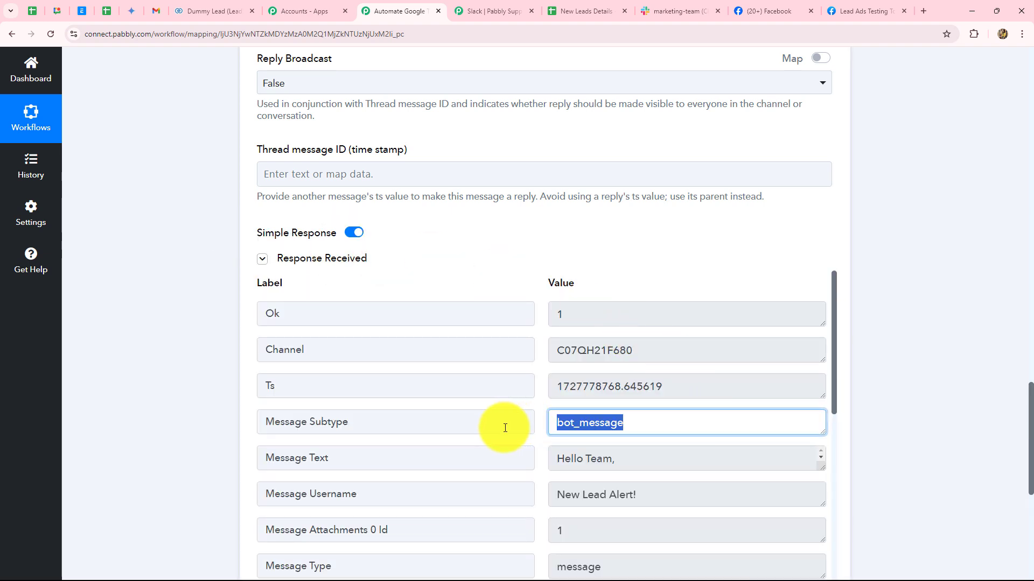
pyautogui.click(665, 14)
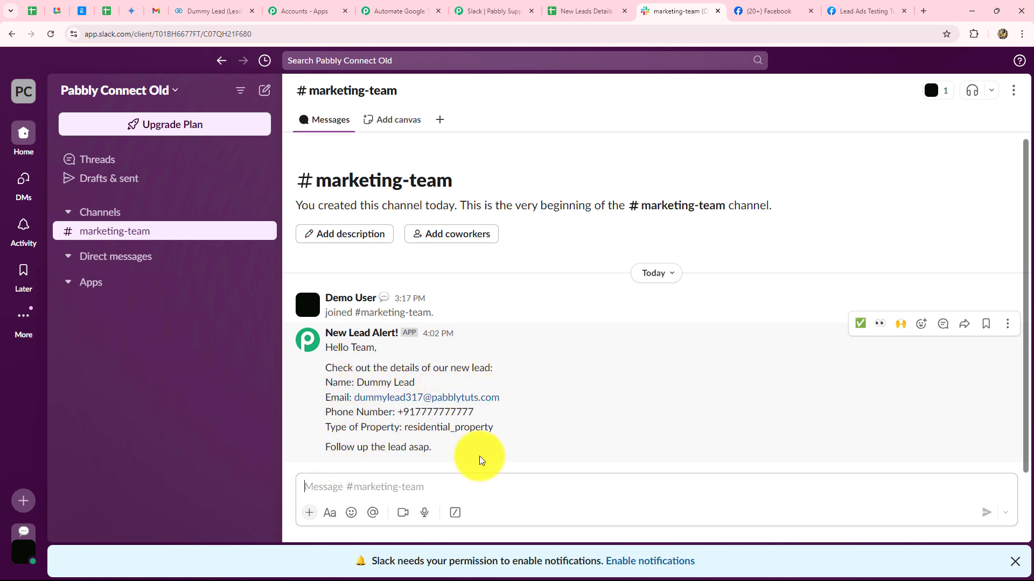
pyautogui.click(399, 11)
# Step: Collapse the Slack Send Channel Message action in the workflow
pyautogui.scroll(6, 878, 350)
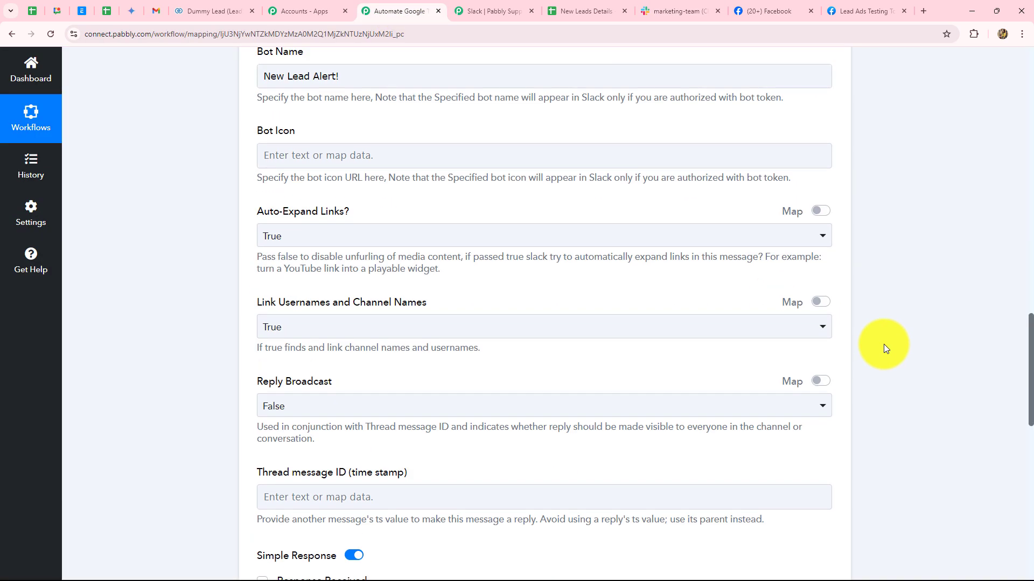
pyautogui.scroll(20, 884, 344)
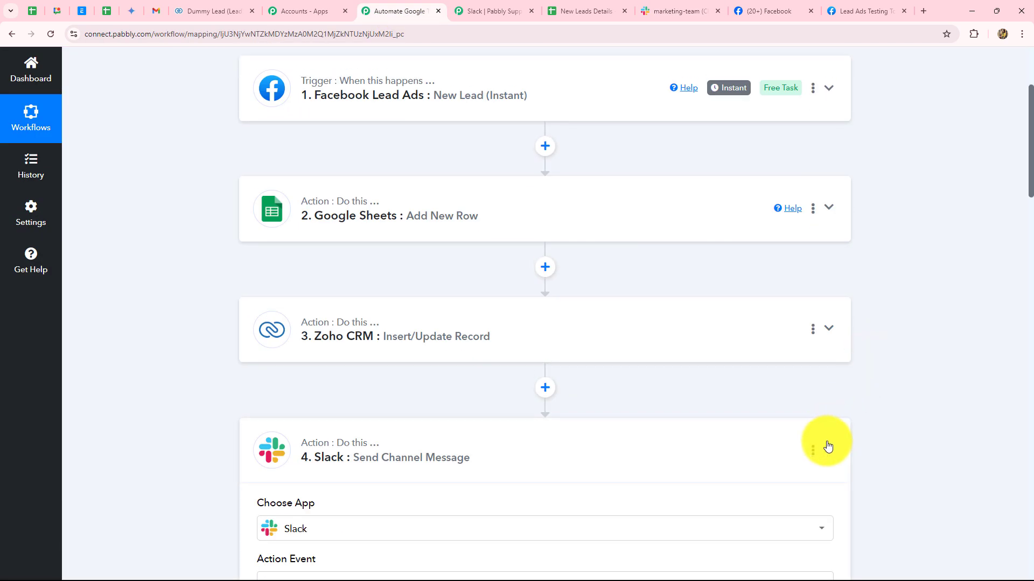
pyautogui.click(828, 447)
# Step: Review the whole workflow from the Facebook Lead Ads trigger through the Google Sheets, Zoho CRM and Slack actions
pyautogui.scroll(-4, 910, 366)
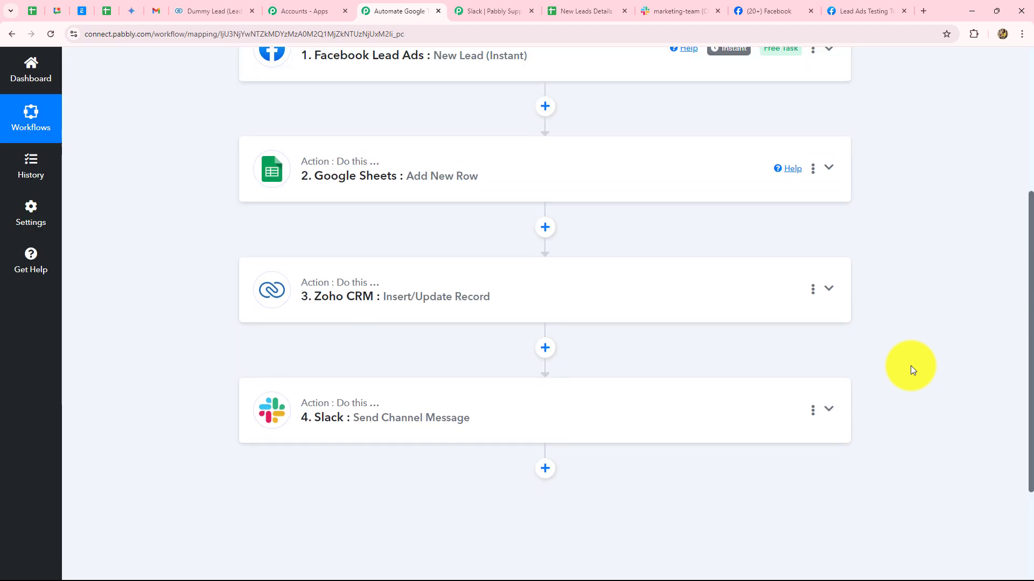
pyautogui.scroll(3, 910, 369)
pyautogui.scroll(-2, 910, 369)
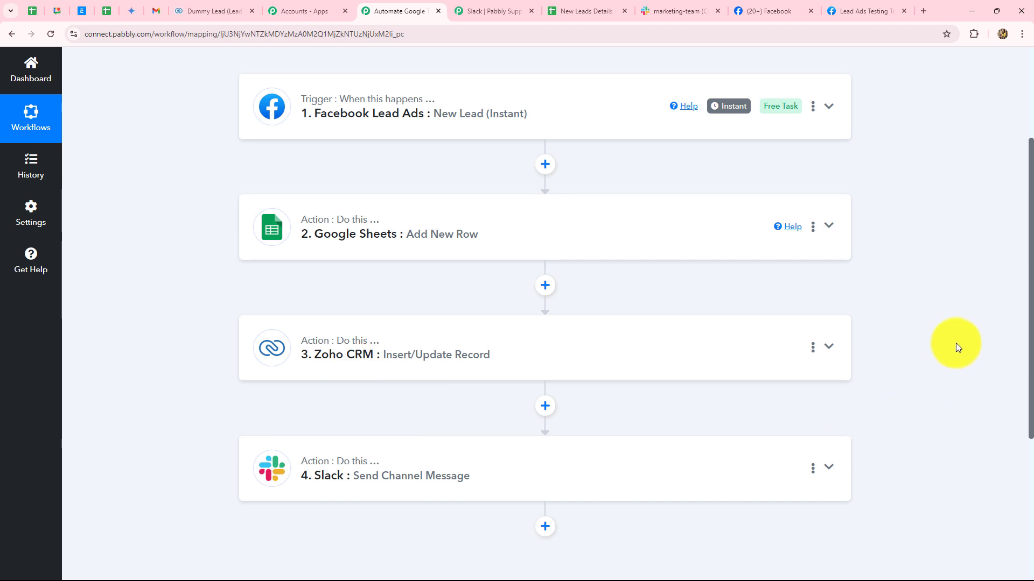
pyautogui.scroll(3, 956, 344)
pyautogui.scroll(-4, 957, 343)
pyautogui.scroll(3, 958, 343)
pyautogui.scroll(1, 957, 344)
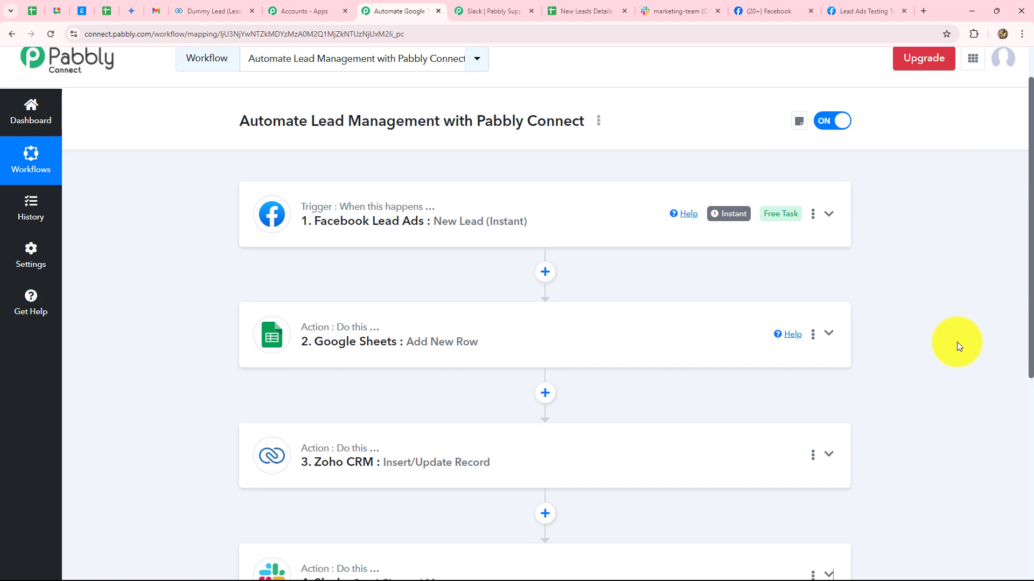
pyautogui.scroll(-2, 957, 344)
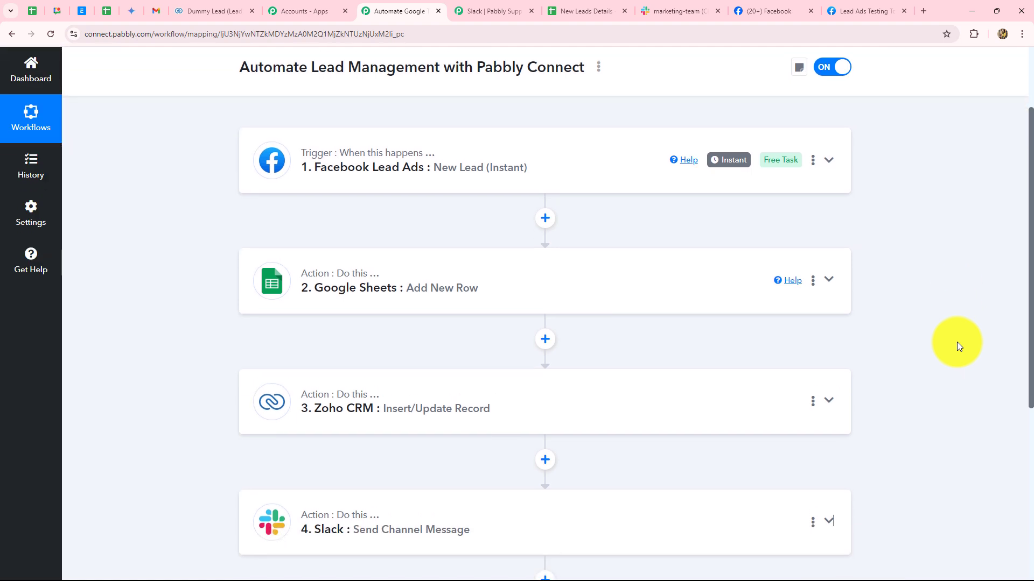